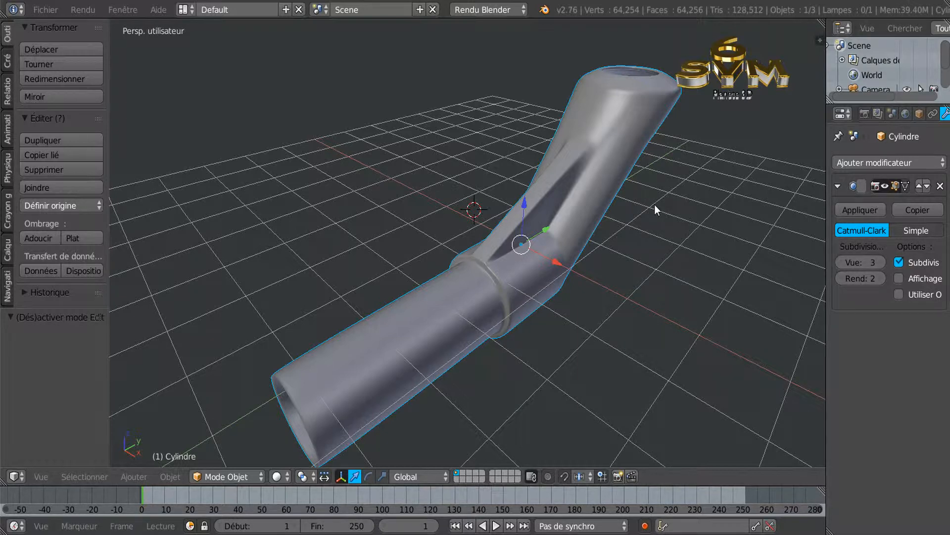
Look over the finished pipe model and switch to the other Blender window with the empty scene.
middle_click_drag(660, 248, 604, 233)
middle_click_drag(358, 370, 439, 397)
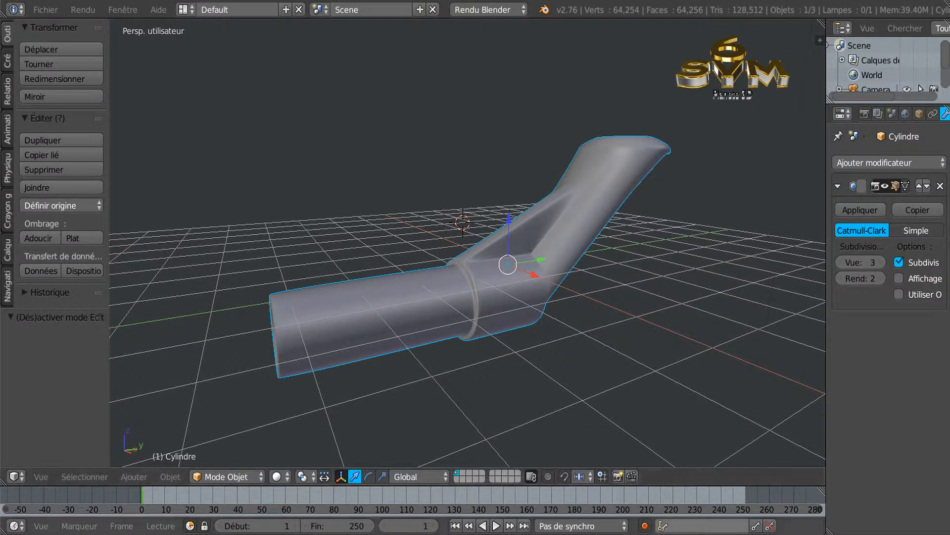
mouse_move(656, 533)
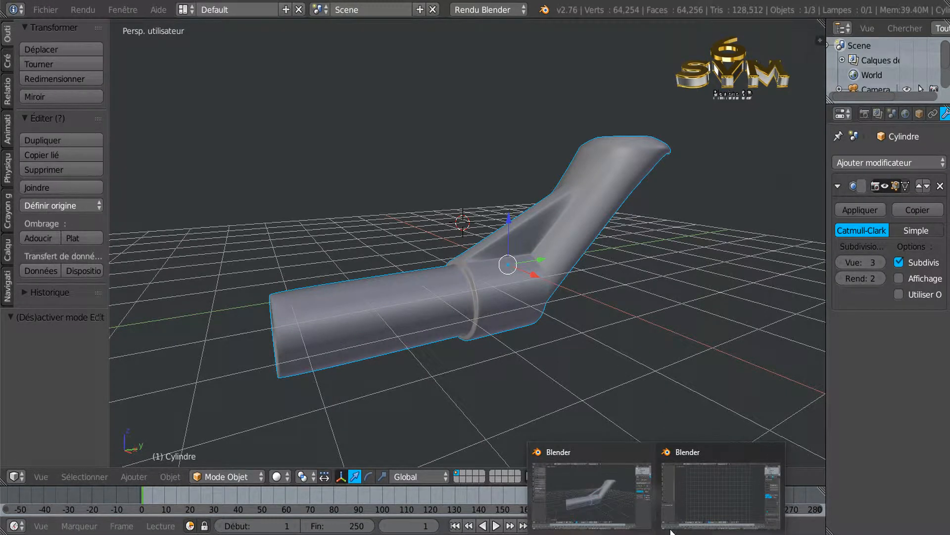
left_click(703, 489)
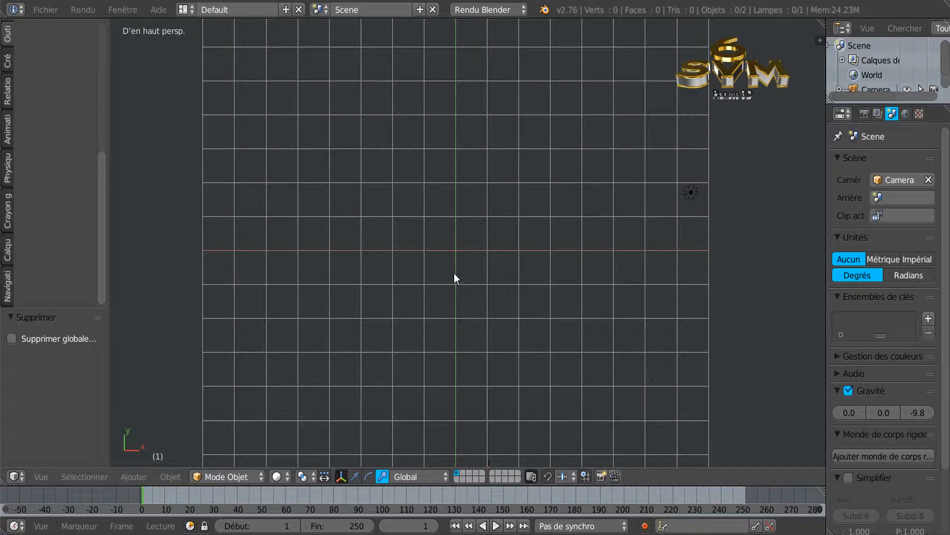
Add a mesh cylinder to the empty scene.
scroll(405, 280, "down", 2)
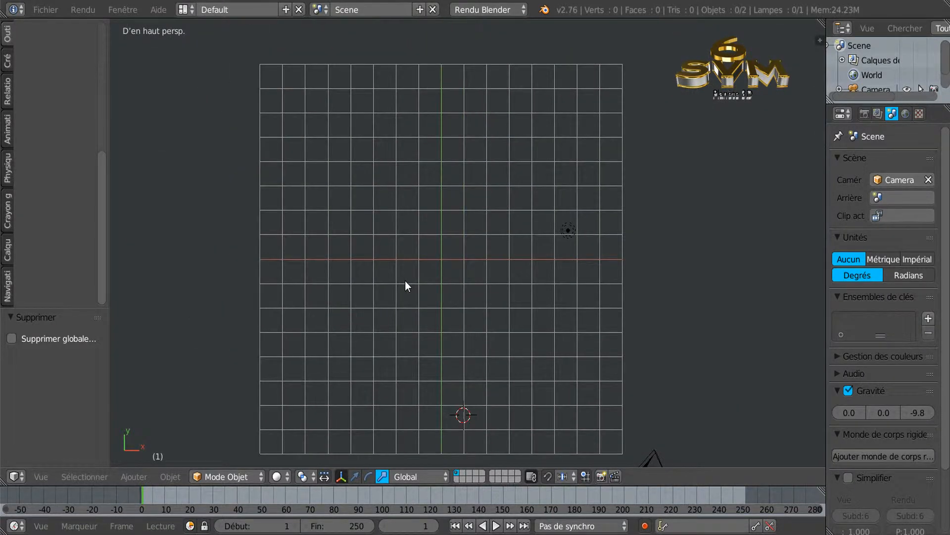
middle_click_drag(470, 281, 496, 280, "shift")
scroll(469, 290, "up", 1)
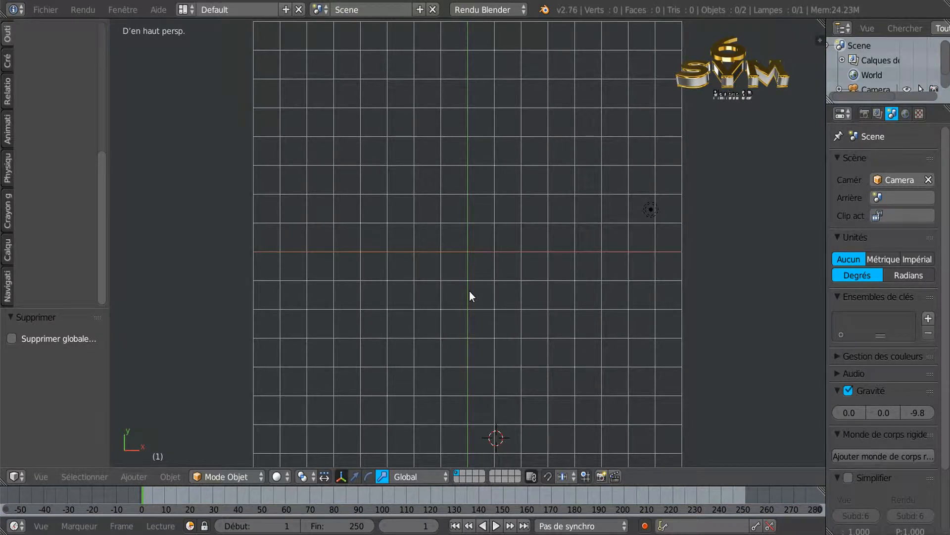
left_click_drag(102, 246, 102, 144)
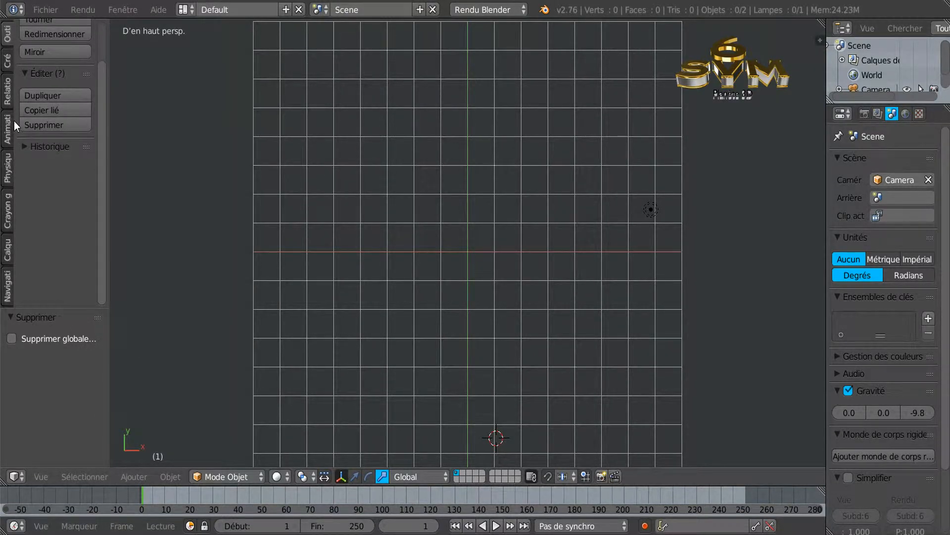
left_click(7, 60)
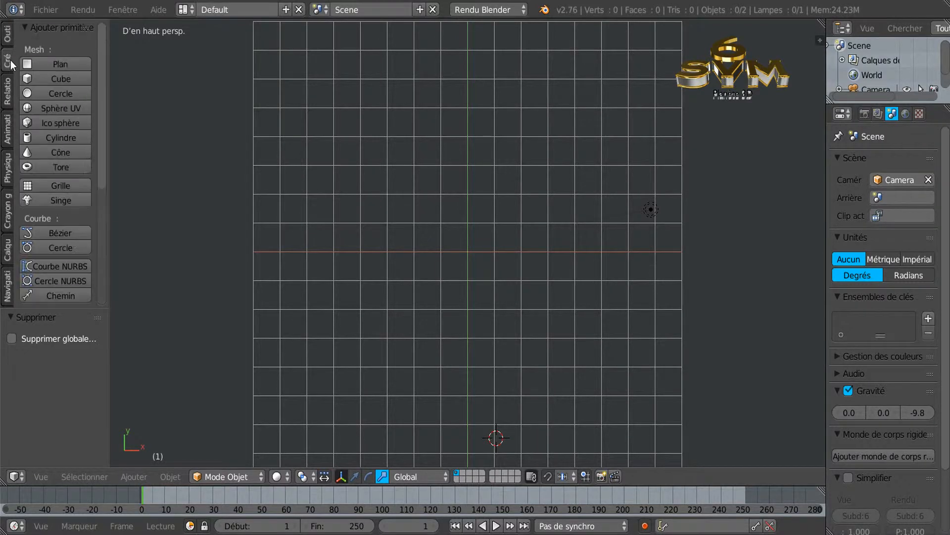
left_click(40, 137)
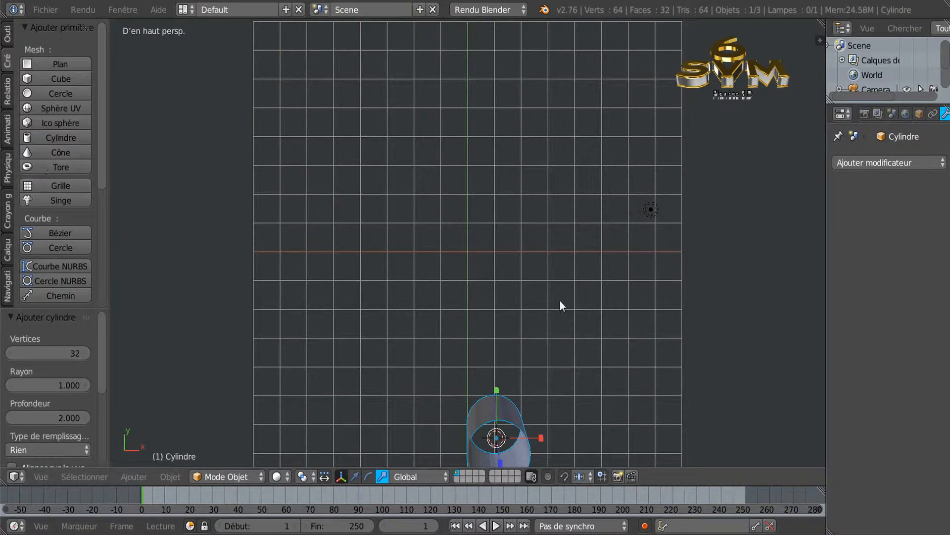
Set the new cylinder's cap fill type to Rien so both ends are open.
middle_click_drag(688, 336, 676, 186, "shift")
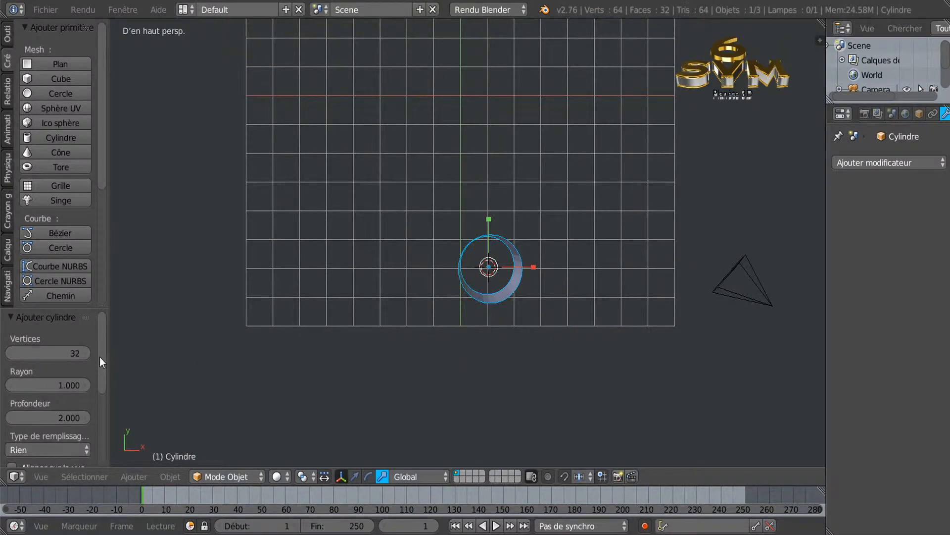
left_click_drag(100, 354, 91, 394)
left_click(20, 379)
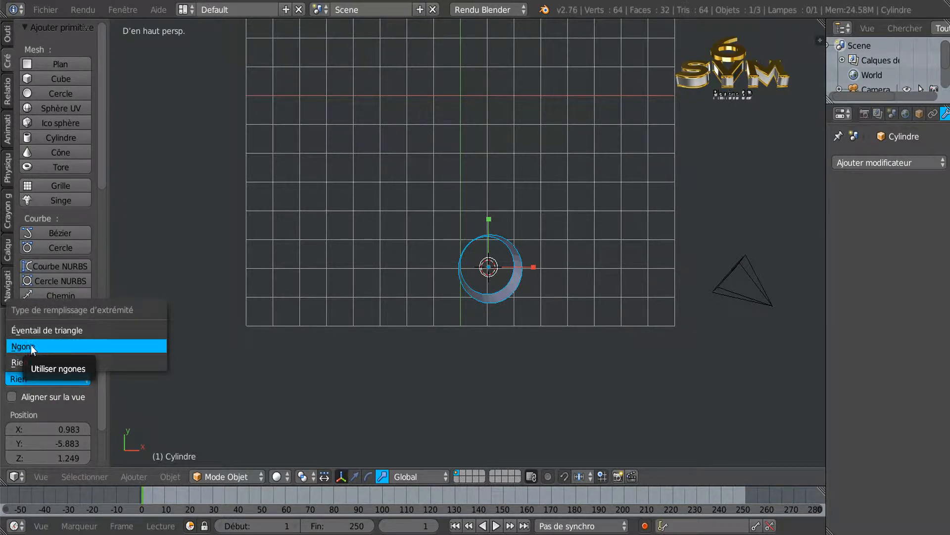
left_click(32, 365)
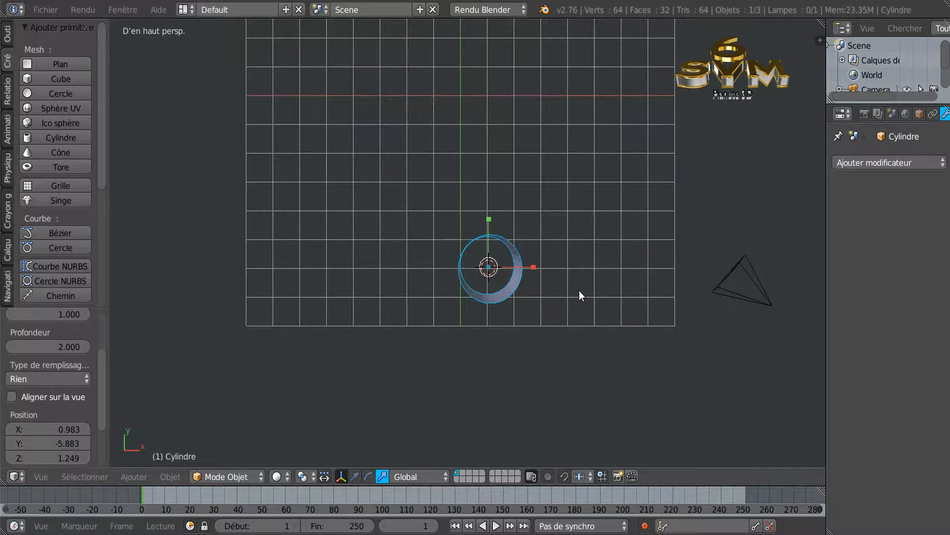
Snap the 3D cursor to the scene centre and the cylinder to the cursor.
key("shift+s")
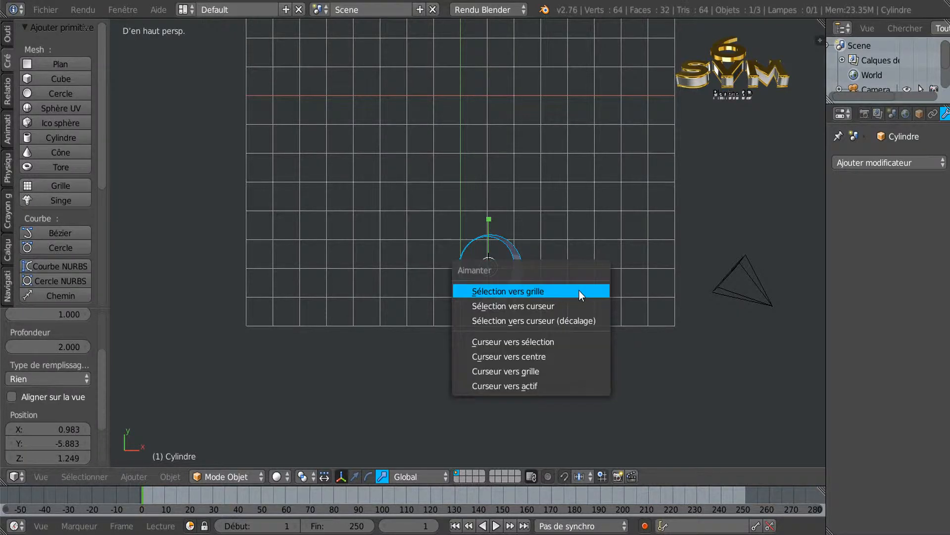
left_click(565, 356)
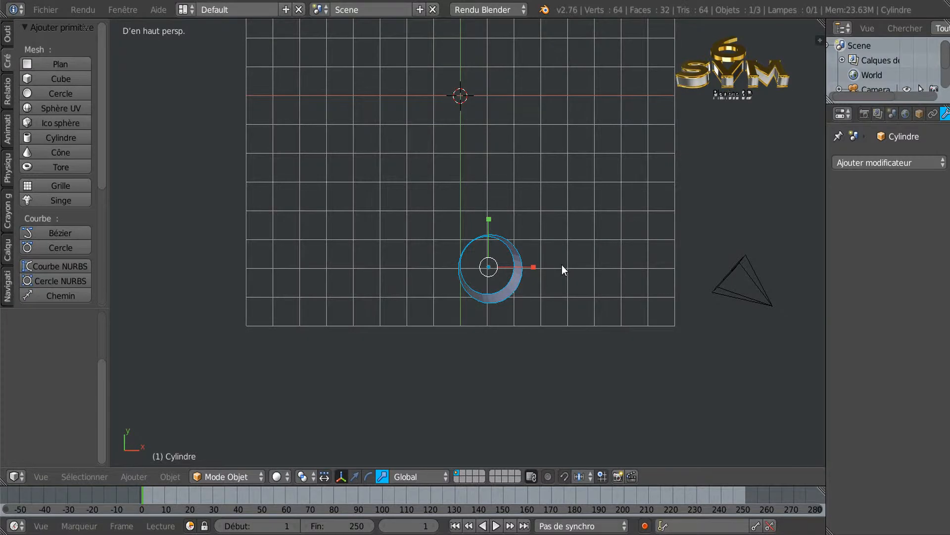
key("shift+s")
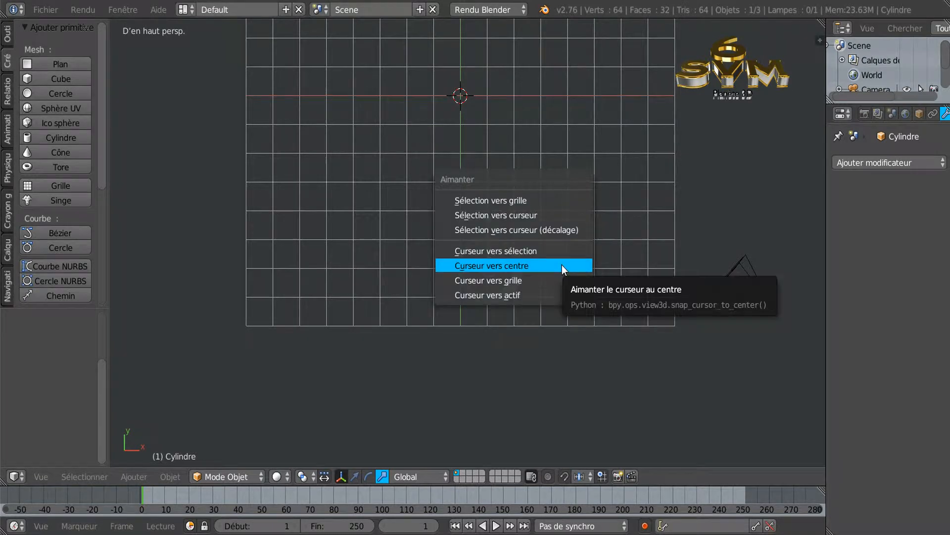
left_click(522, 215)
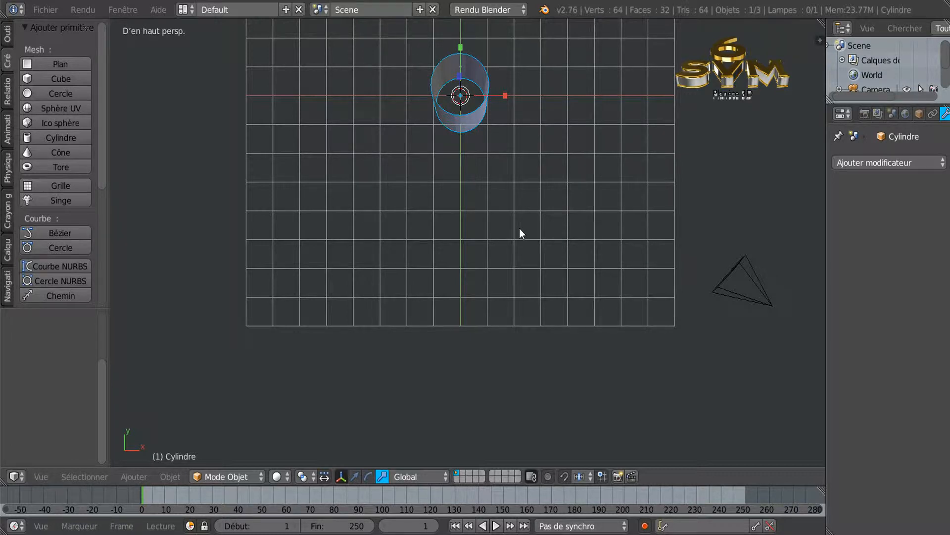
In the left orthographic view, rotate the cylinder by 90° so it lies along the Y axis.
key("ctrl+KP_3")
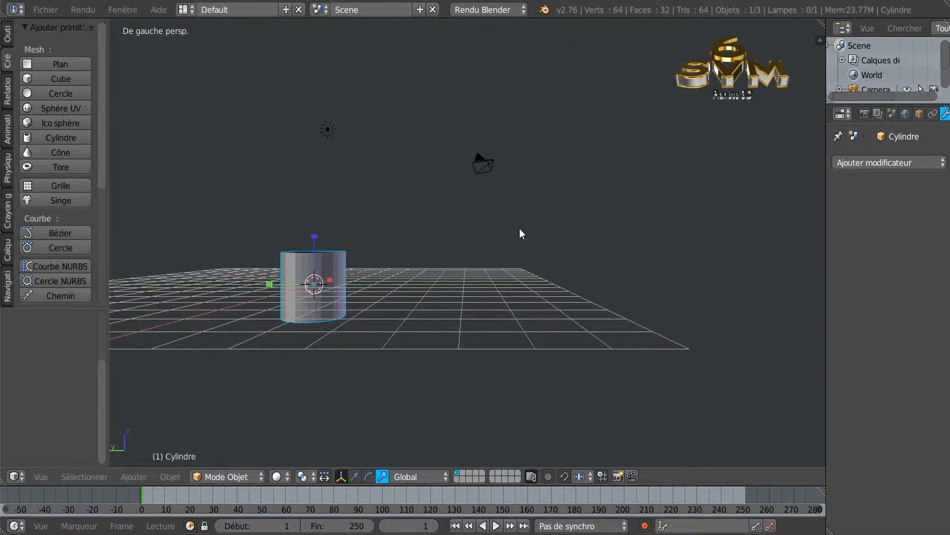
key("KP_5")
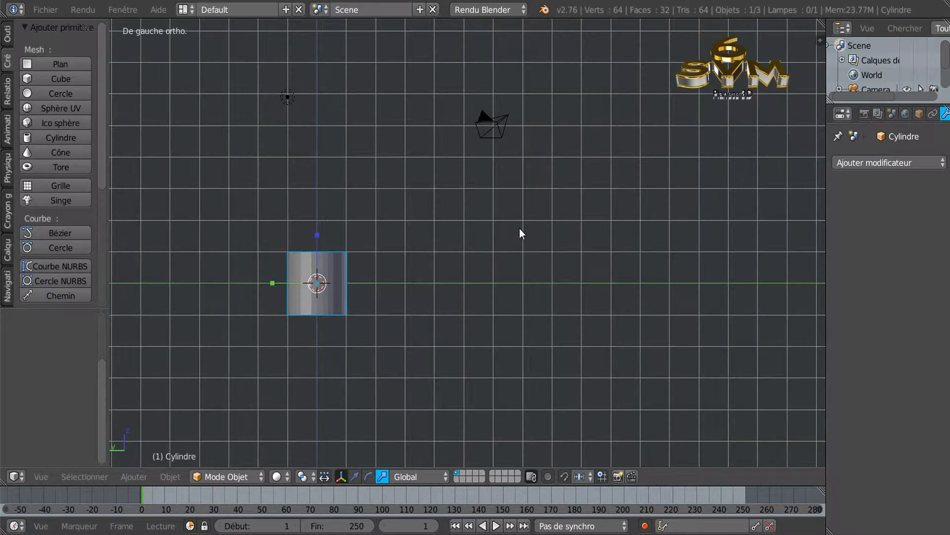
middle_click_drag(415, 261, 594, 240, "shift")
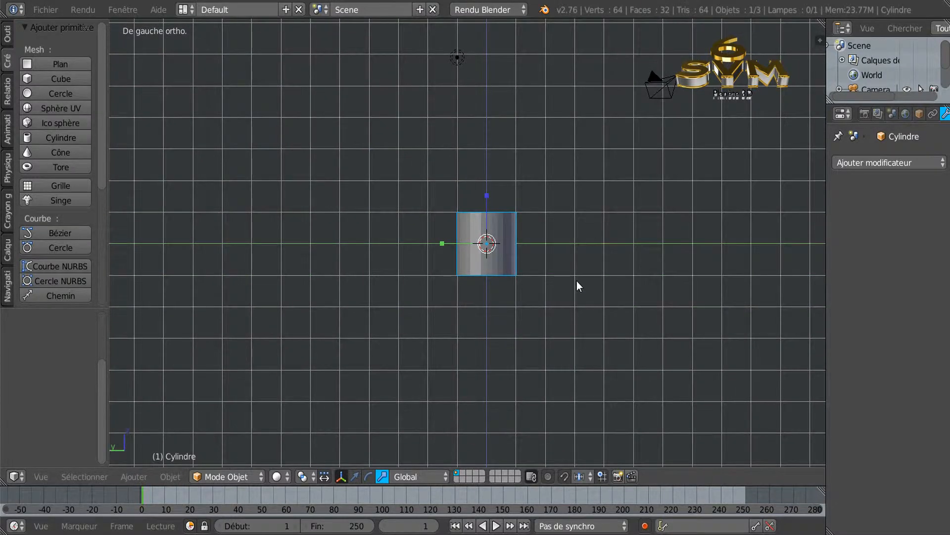
scroll(578, 282, "up", 2)
scroll(577, 287, "down", 1)
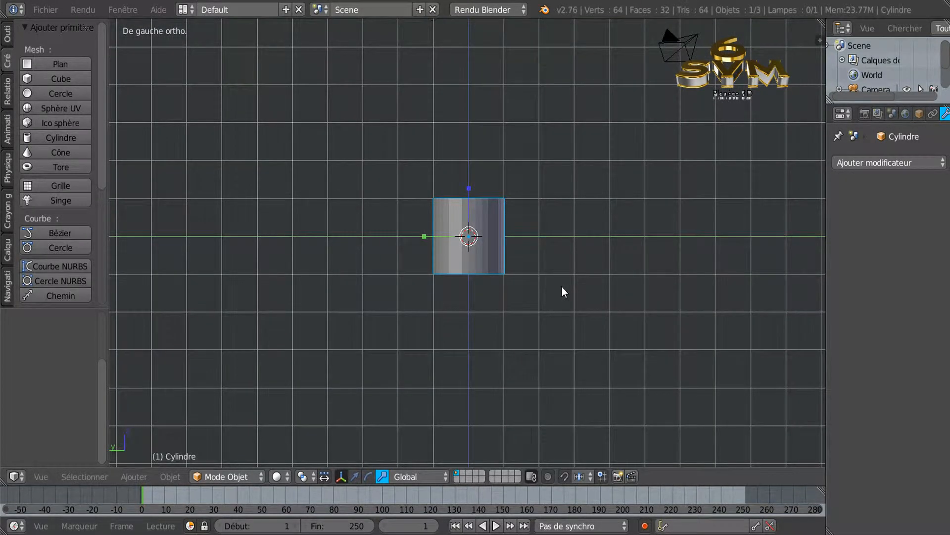
scroll(393, 263, "up", 1)
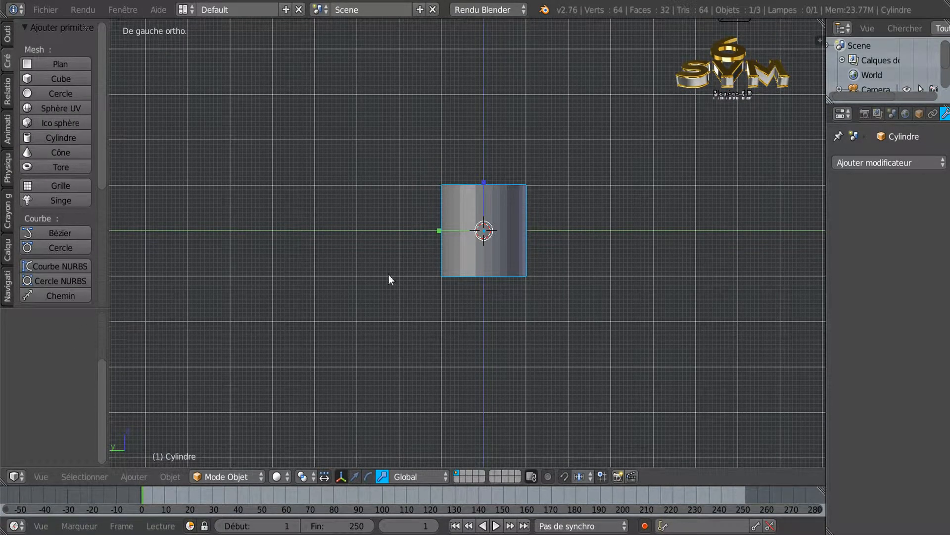
left_click(368, 476)
left_click(536, 218)
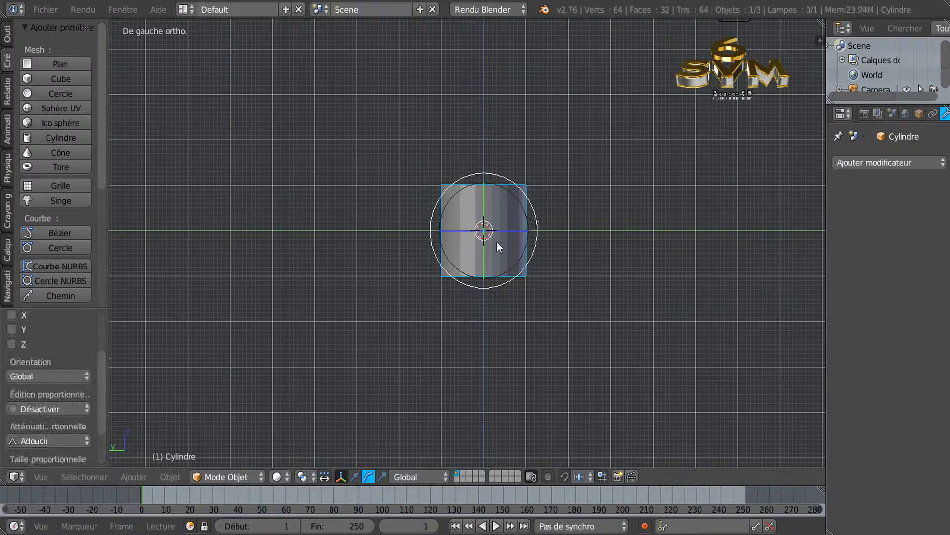
scroll(43, 352, "down", 3)
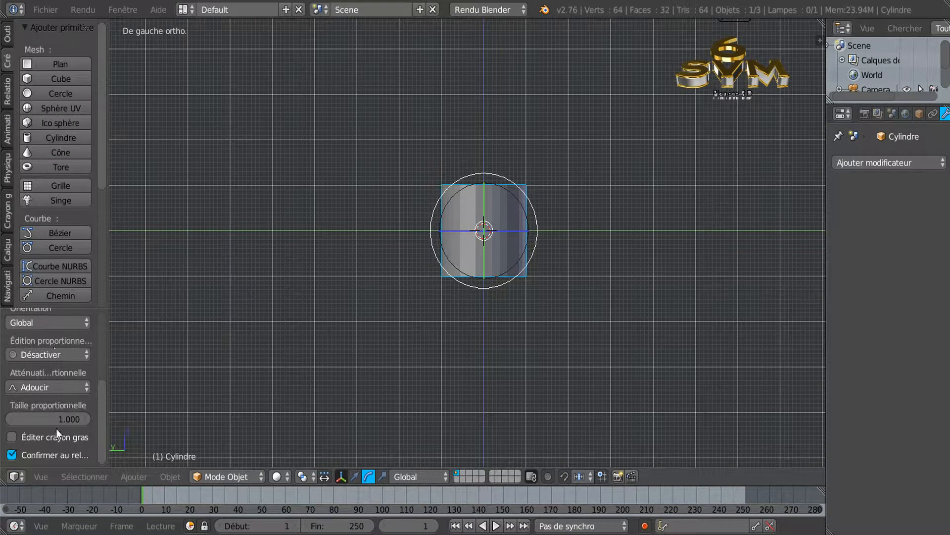
scroll(56, 429, "up", 3)
left_click(71, 355)
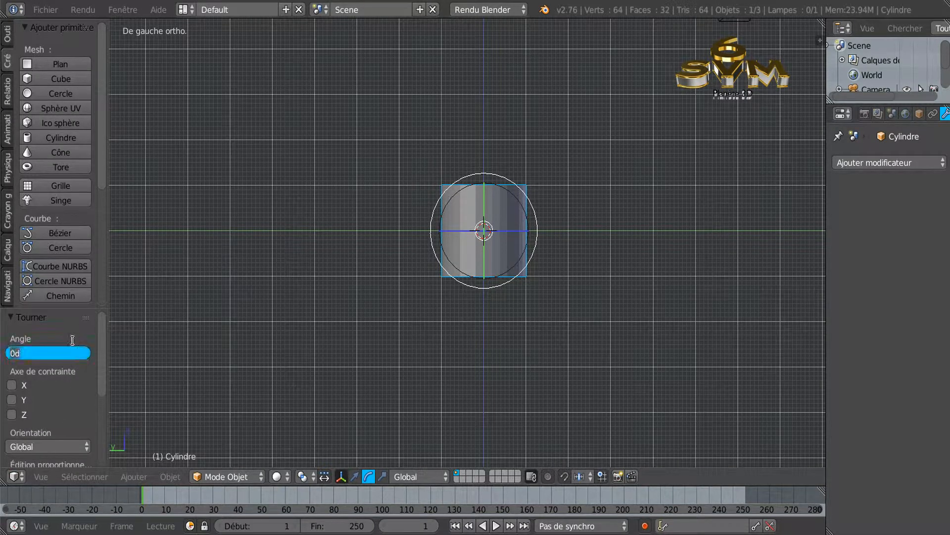
type("99")
key("Return")
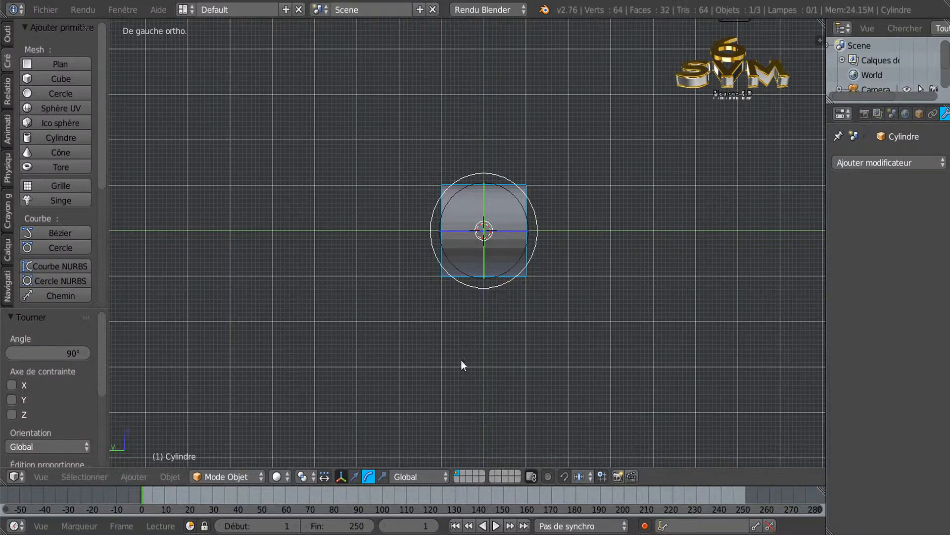
Scale the cylinder by about 3.44 along the Y axis and enter Edit mode.
left_click(383, 477)
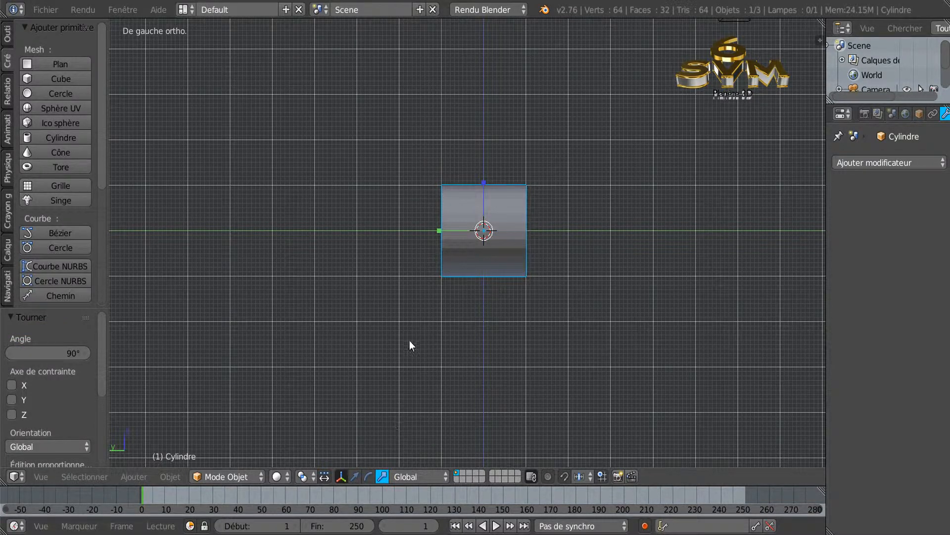
left_click_drag(428, 228, 318, 226)
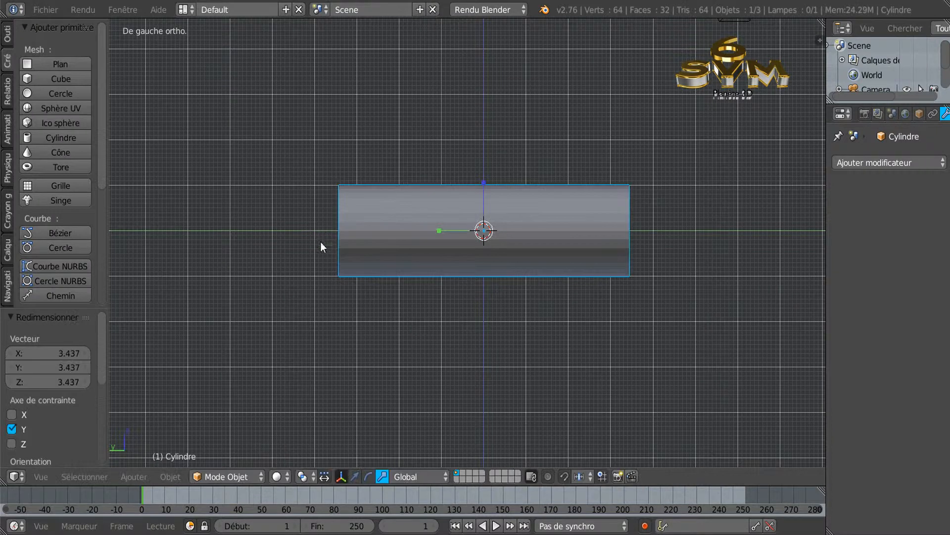
left_click(206, 477)
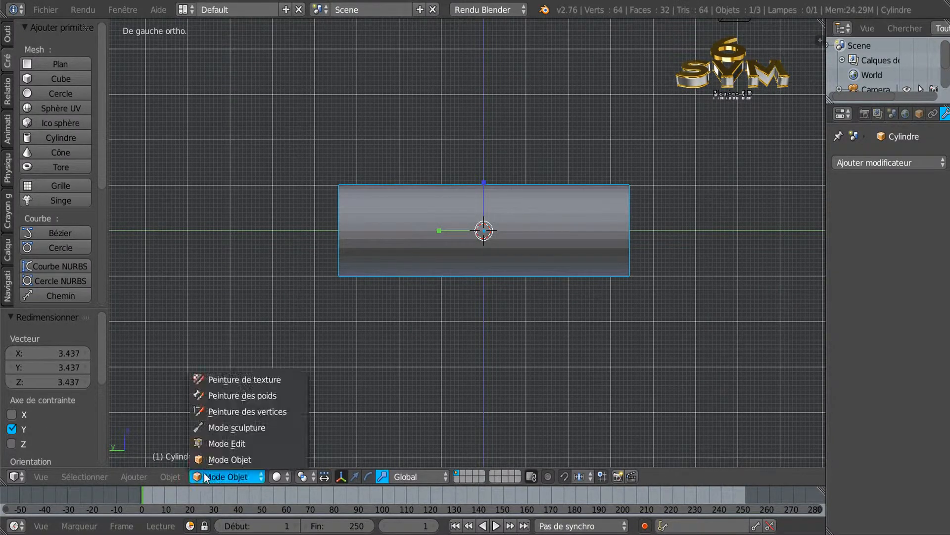
left_click(212, 444)
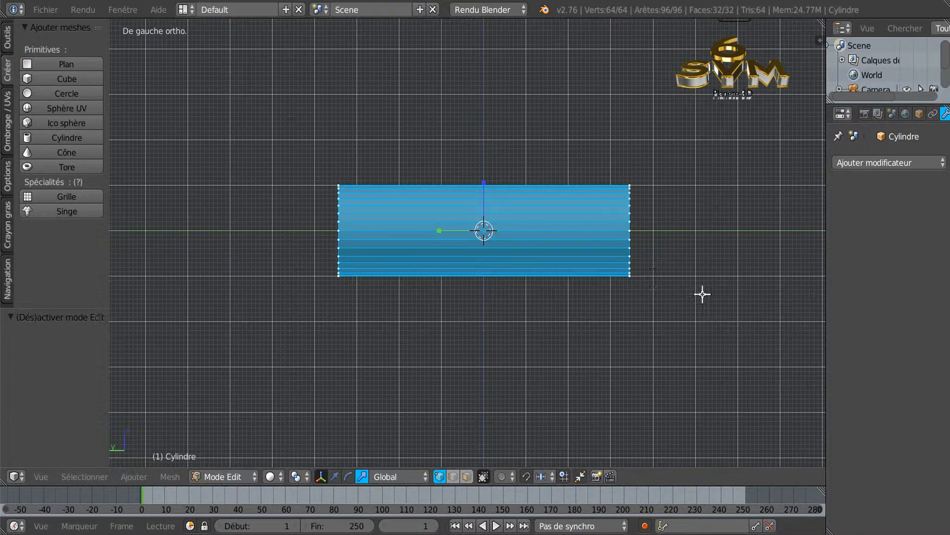
Extrude the edge loop at the cylinder's negative-Y end and move it about 0.98 along negative Y.
middle_click_drag(702, 293, 676, 309)
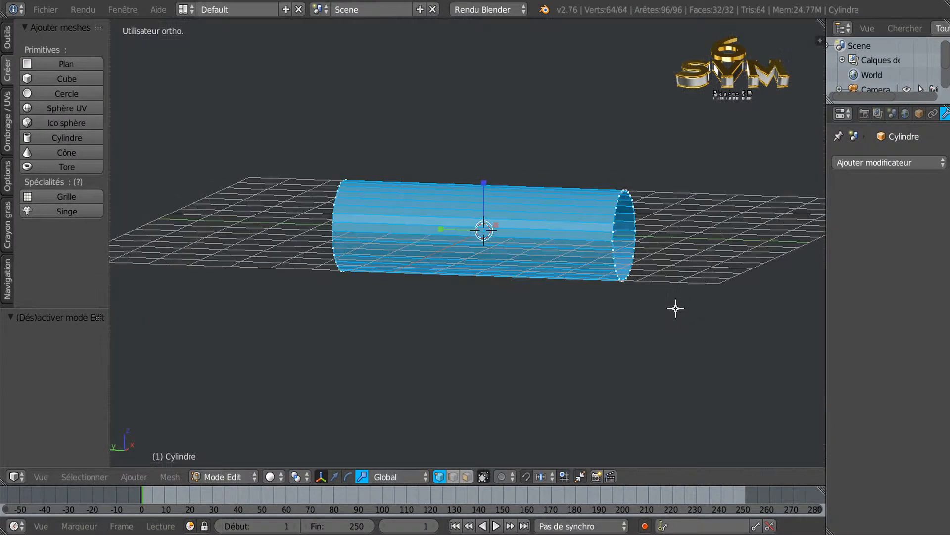
right_click(612, 231)
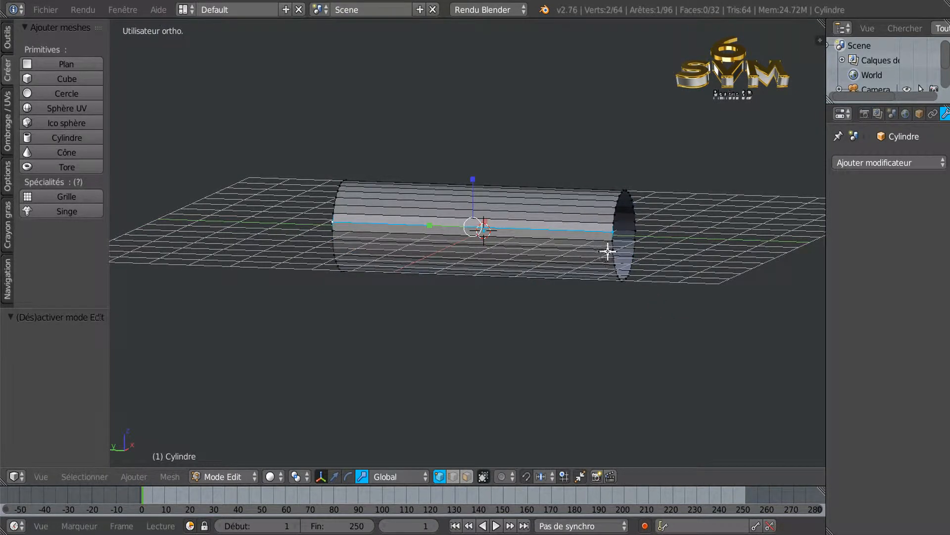
right_click(613, 237)
right_click(612, 237, "alt")
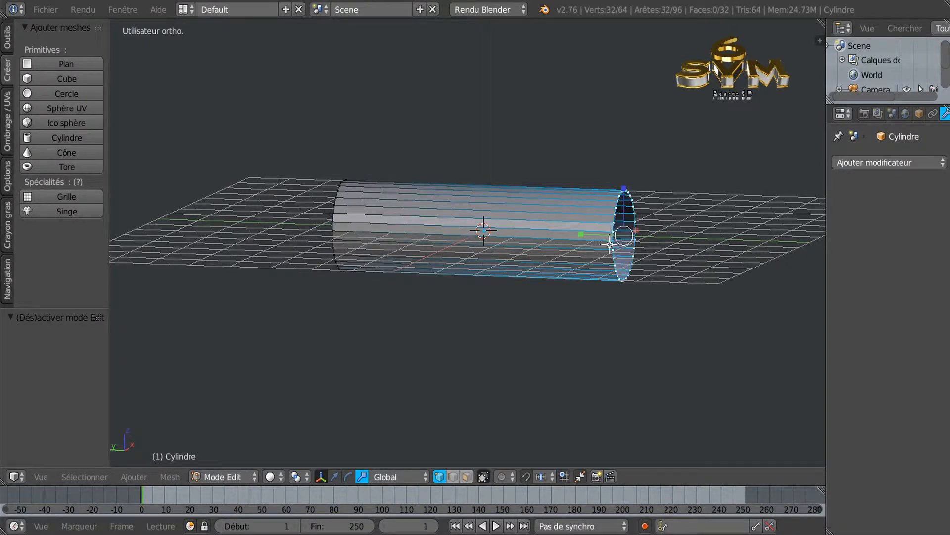
key("e")
right_click(648, 316)
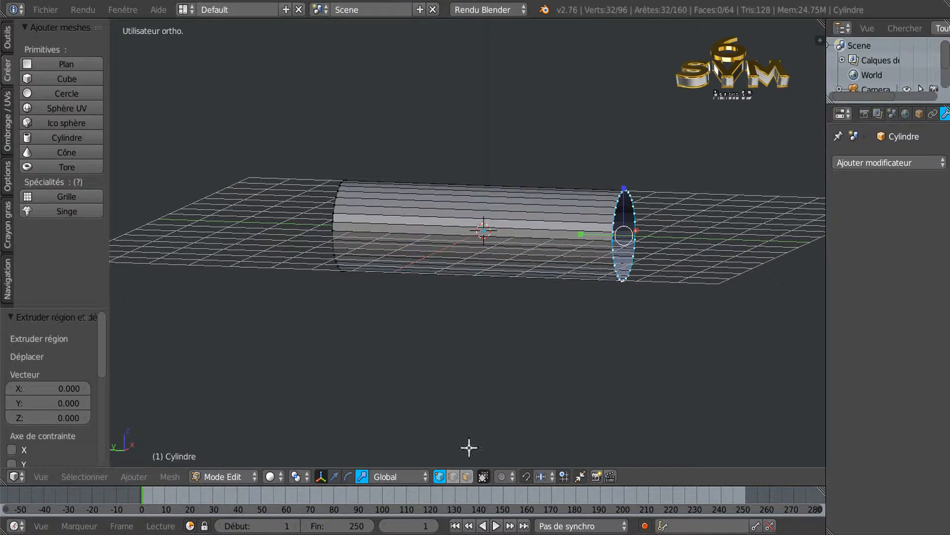
left_click(334, 478)
left_click_drag(577, 235, 623, 237)
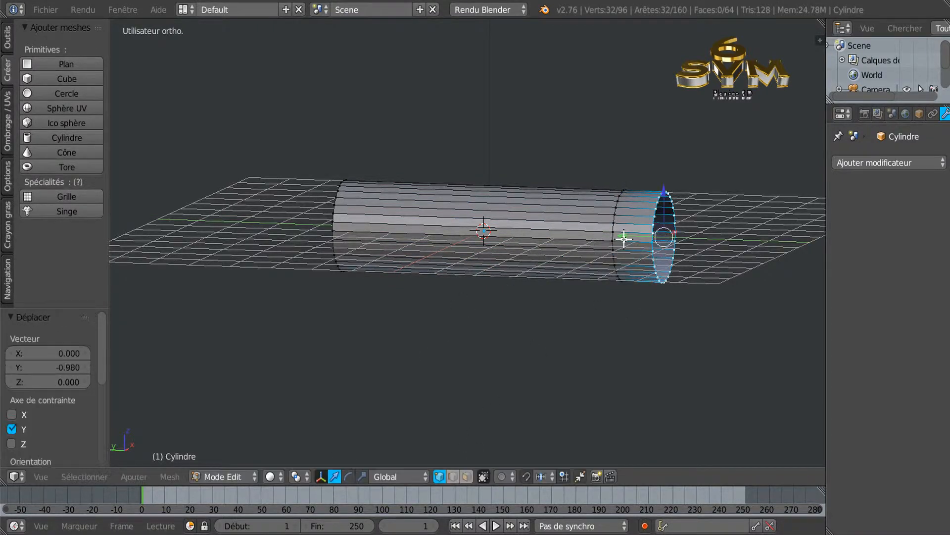
Move the extruded end loop about 2.44 further along negative Y to lengthen the new section.
middle_click_drag(648, 322, 683, 320)
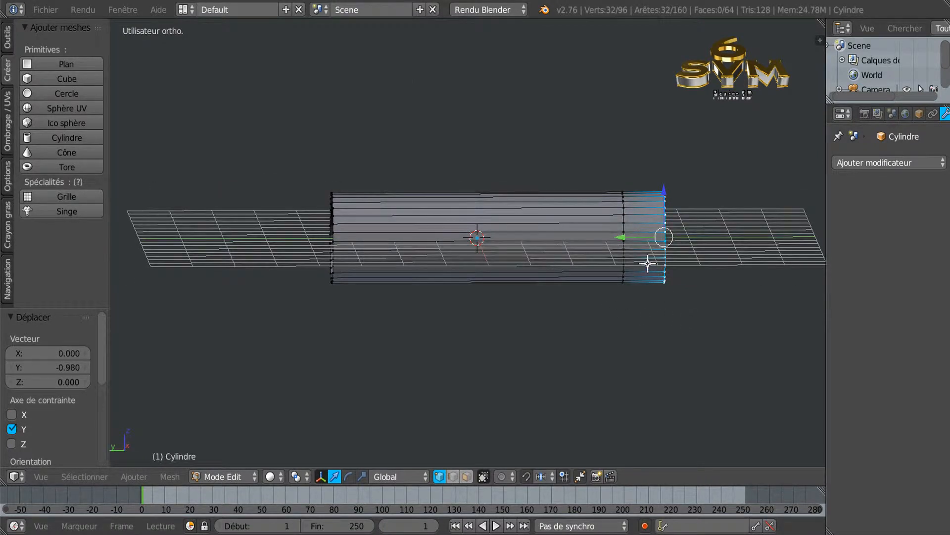
left_click_drag(627, 241, 730, 229)
middle_click_drag(740, 319, 596, 333, "shift")
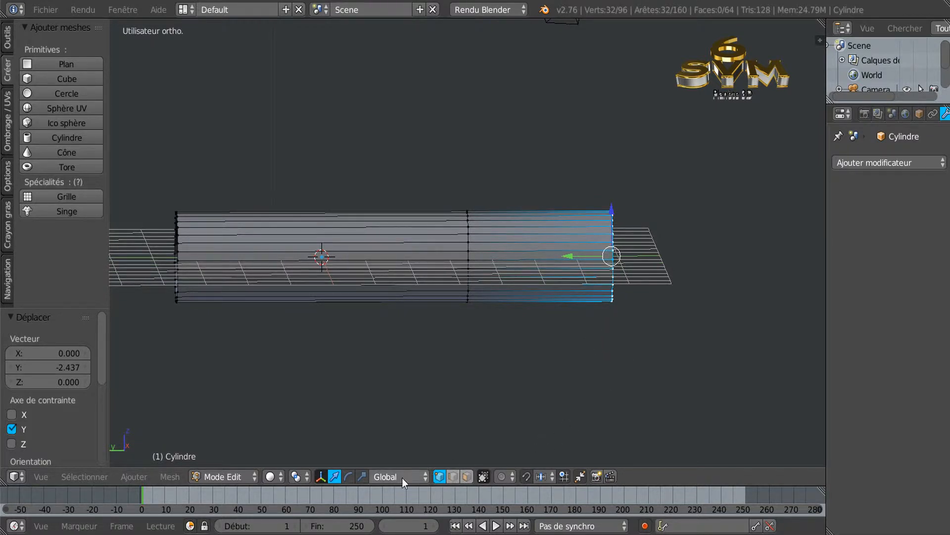
Rotate the extruded end loop of the cylinder by 270° around the X axis.
left_click(348, 476)
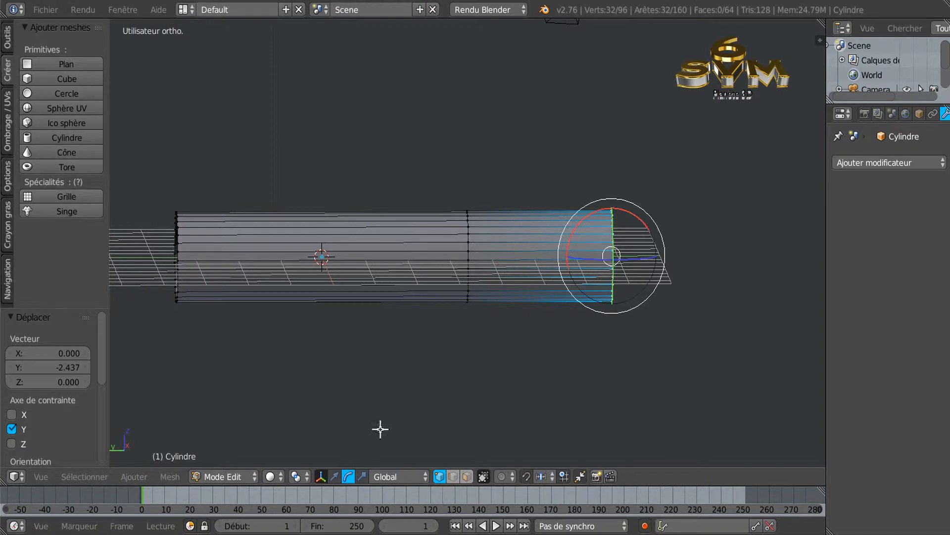
left_click(573, 237)
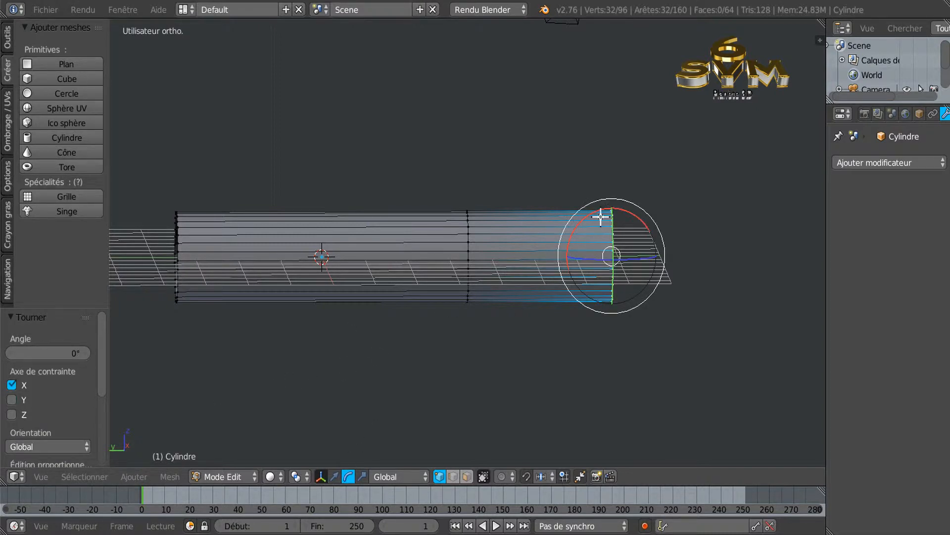
left_click(76, 354)
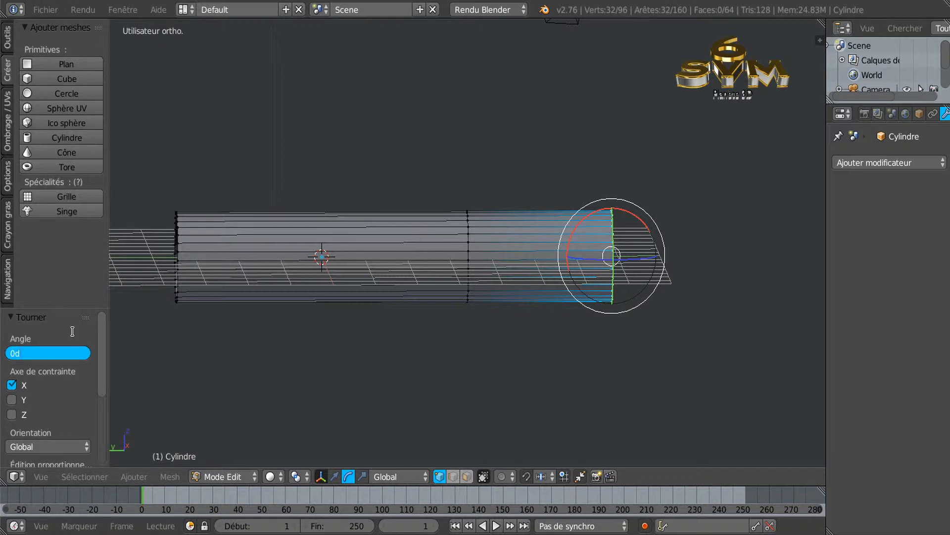
type("270")
key("BackSpace")
key("BackSpace")
key("BackSpace")
key("BackSpace")
key("BackSpace")
type("270")
key("Return")
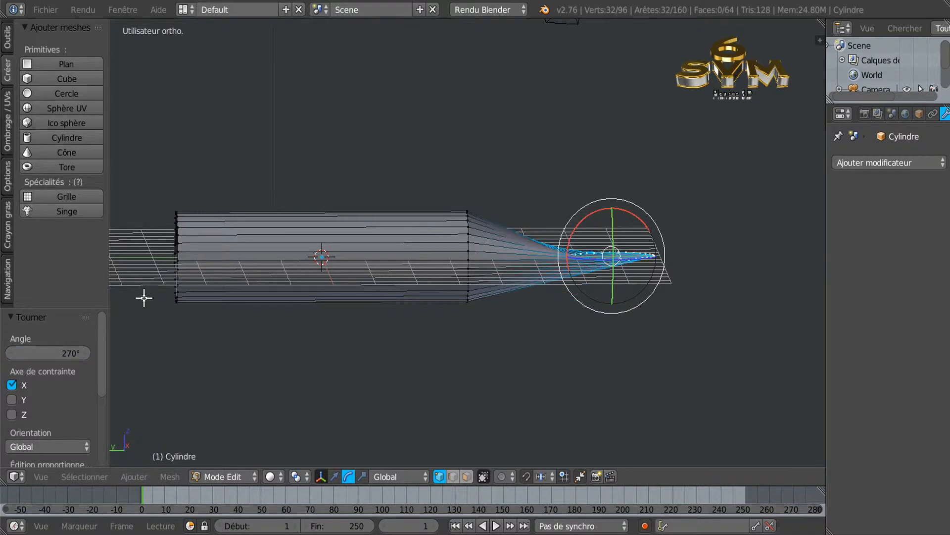
Raise the rotated end loop about 3.23 along the Z axis to form an angled section.
left_click(333, 478)
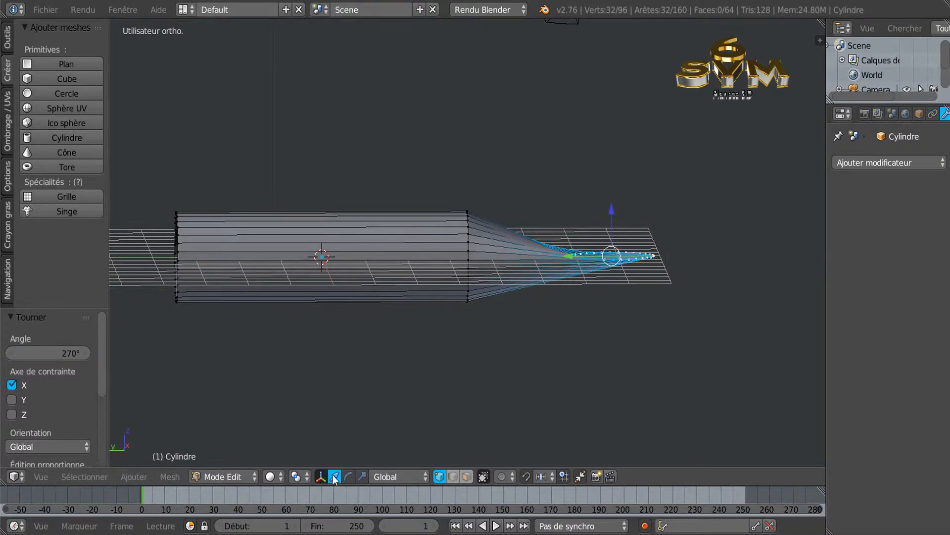
left_click_drag(611, 209, 632, 66)
middle_click_drag(686, 221, 641, 214)
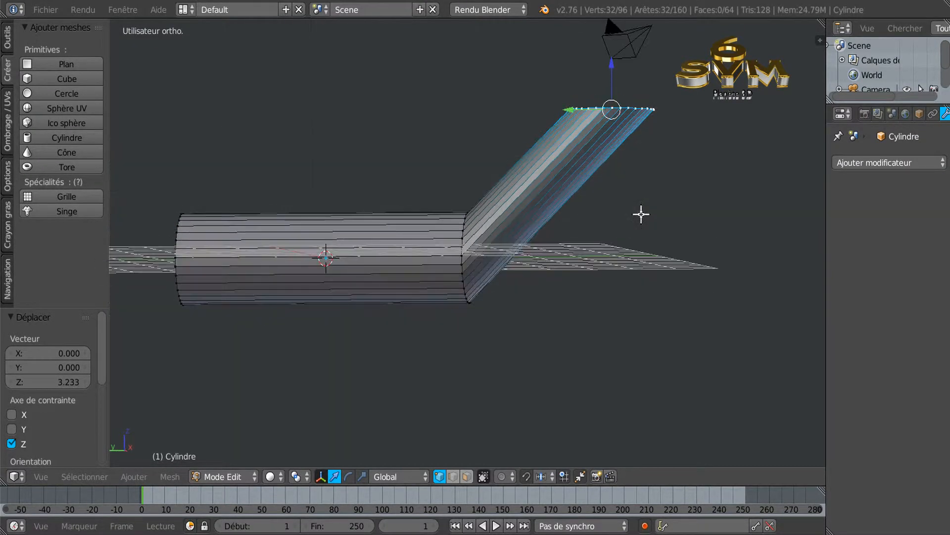
In left orthographic wireframe view, circle-select the lower half of the angled section in face mode and delete only its faces (Faces seulement).
key("ctrl+KP_3")
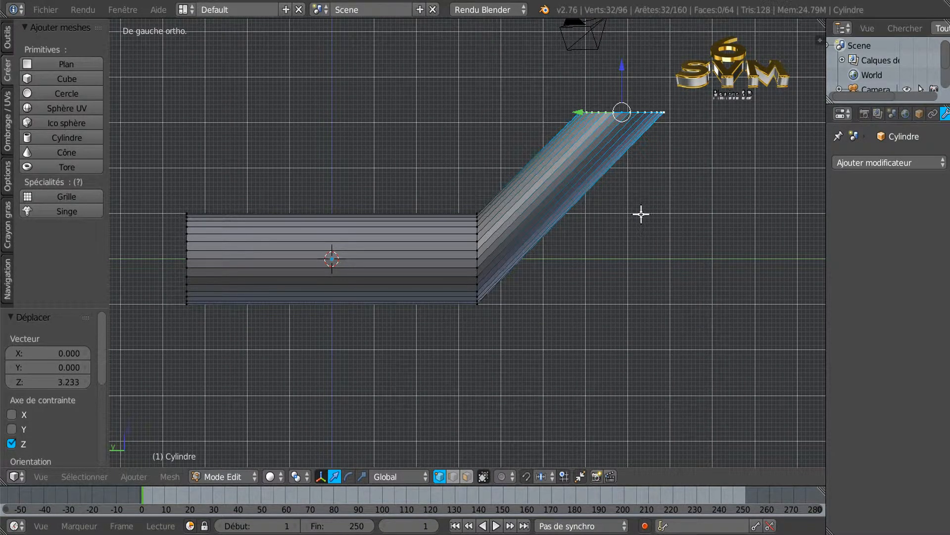
key("KP_5")
key("KP_5")
key("KP_5")
key("KP_5")
left_click(466, 476)
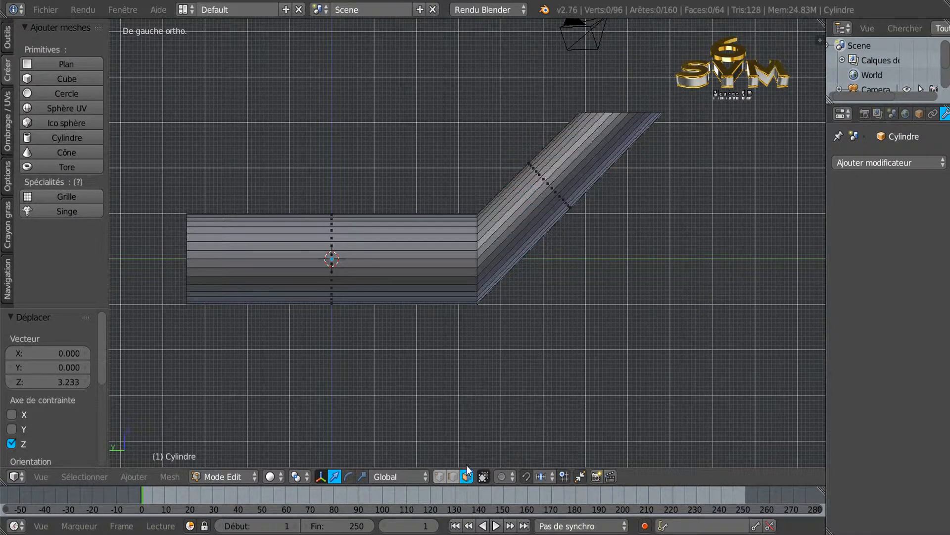
key("z")
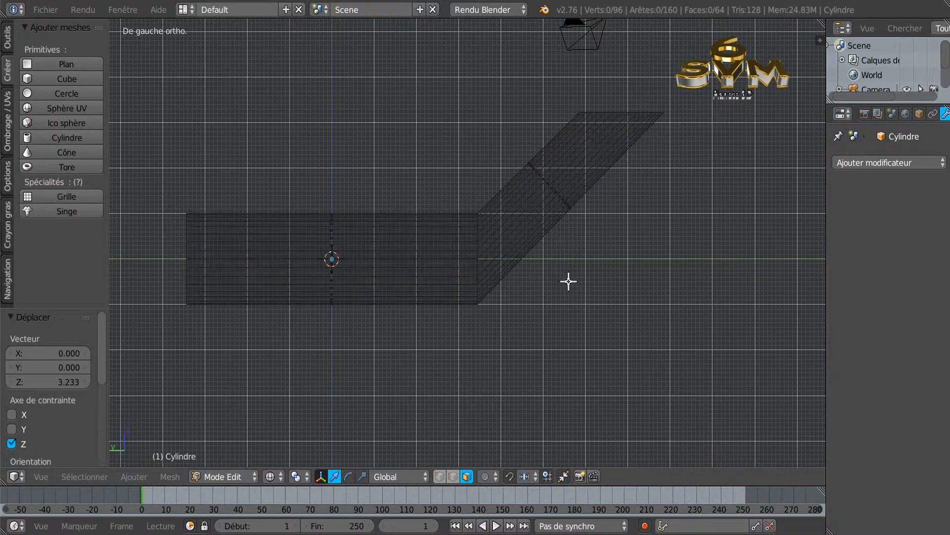
scroll(570, 278, "up", 3)
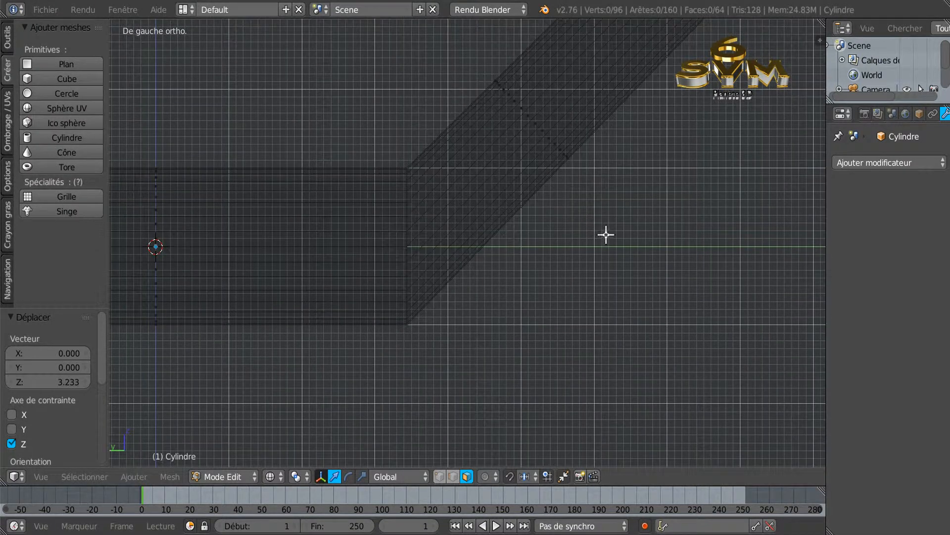
middle_click_drag(614, 221, 614, 284, "shift")
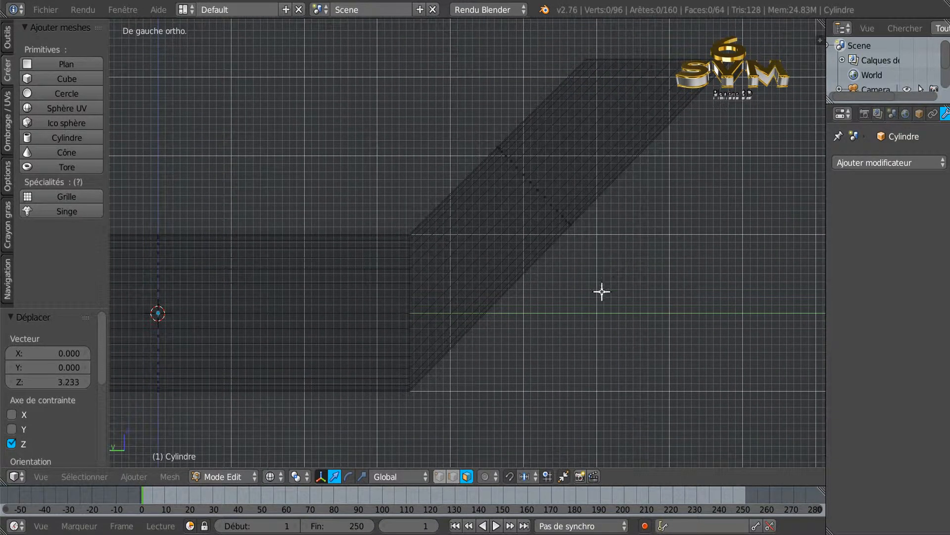
key("c")
left_click(558, 214)
right_click(569, 231)
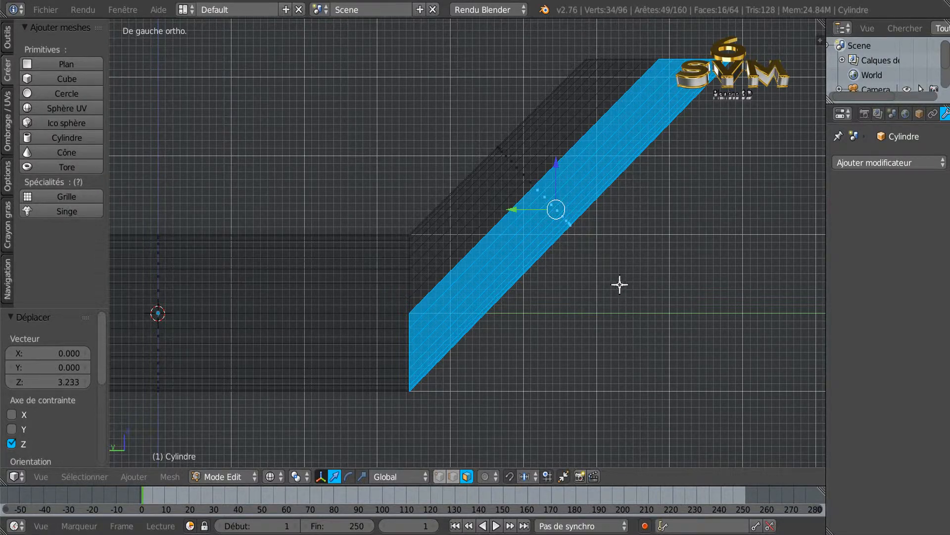
key("x")
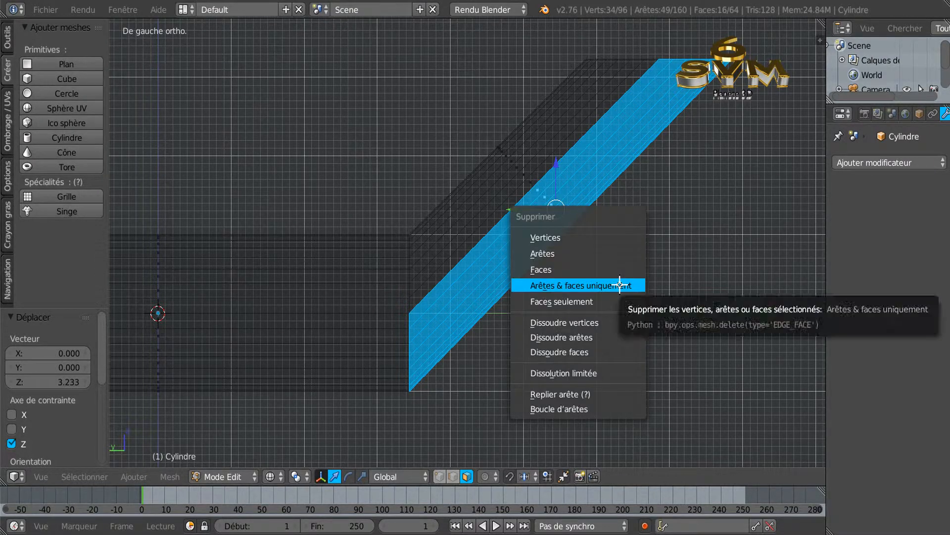
left_click(595, 301)
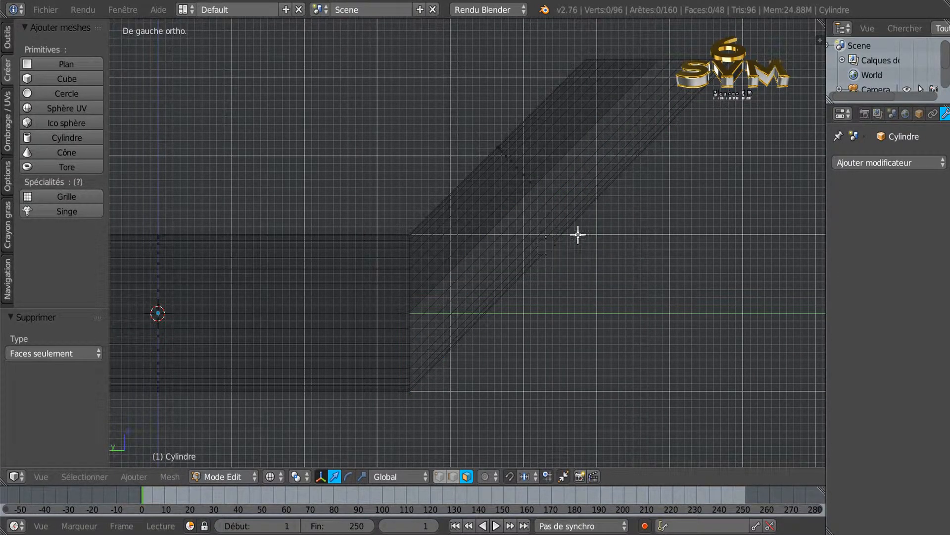
Circle-select the leftover lengthwise edges of the angled section's lower half in edge mode and delete them with Arêtes & faces uniquement.
key("c")
key("Escape")
left_click(453, 477)
key("c")
left_click(557, 199)
right_click(585, 212)
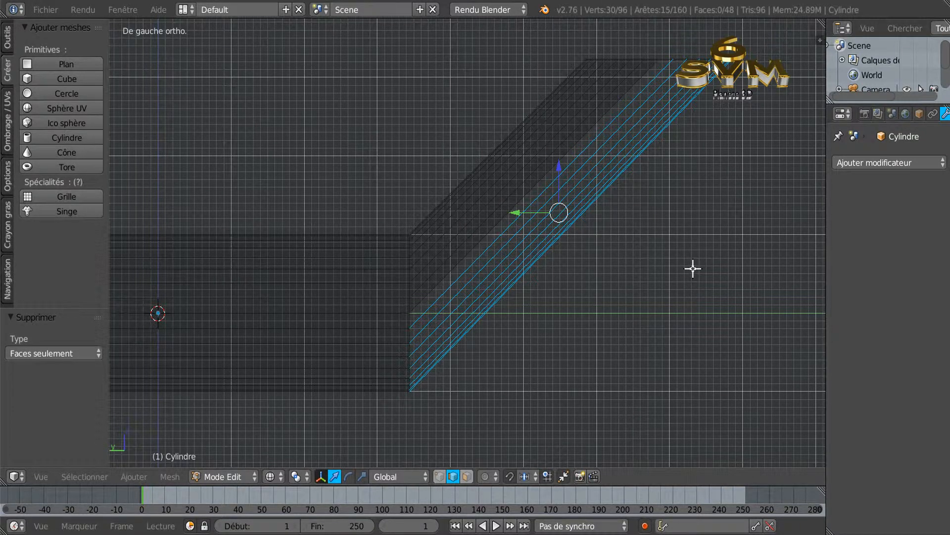
key("x")
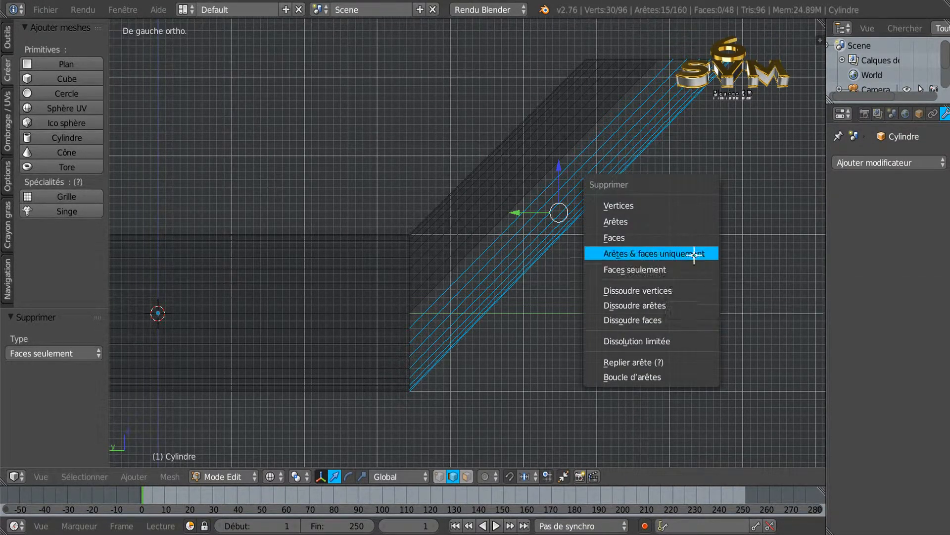
left_click(672, 253)
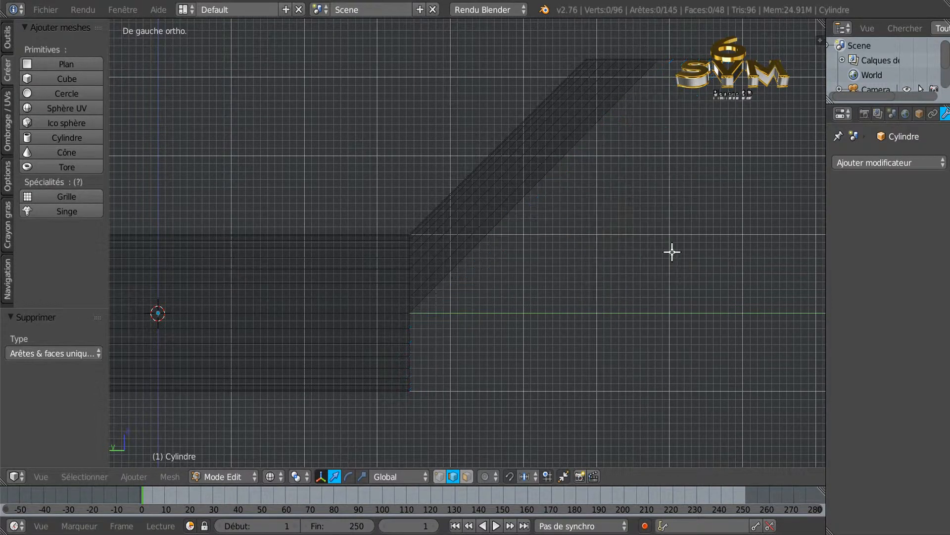
Return to solid shading and select both edge arcs that form the full ring at the angled section's raised end.
mouse_move(673, 253)
middle_mouse_down()
mouse_move(664, 352)
mouse_move(685, 267)
mouse_move(607, 282)
mouse_move(609, 179)
middle_mouse_up()
key("z")
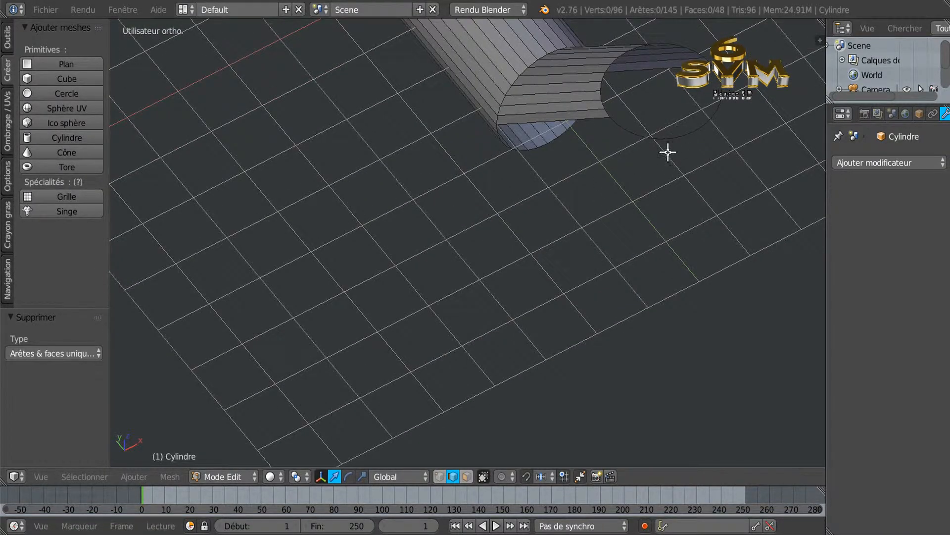
right_click(662, 136, "alt")
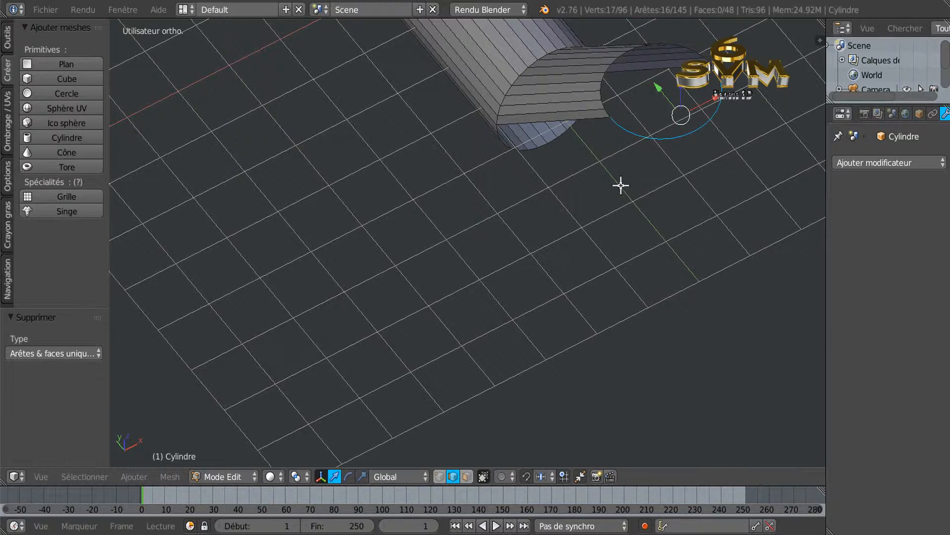
middle_click_drag(622, 196, 693, 210)
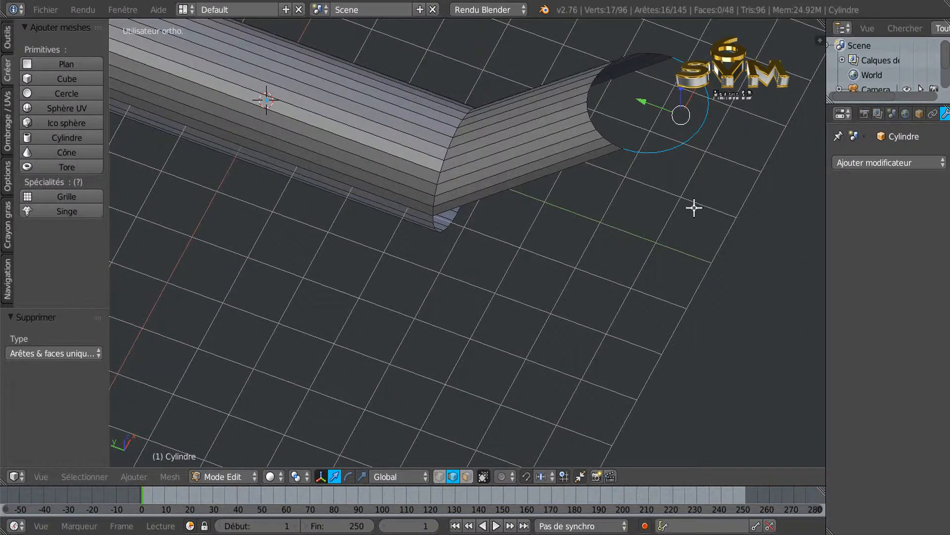
right_click(590, 98, "alt+shift")
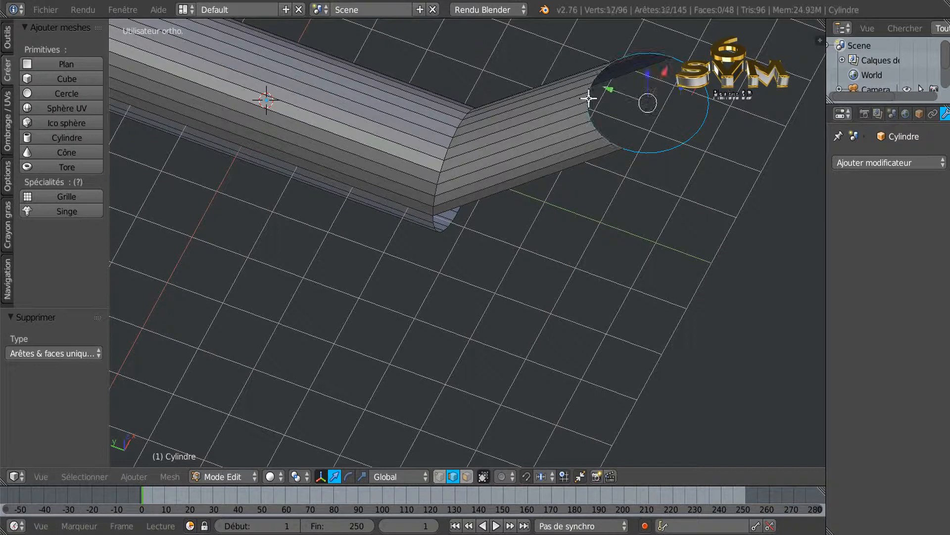
middle_click_drag(645, 175, 663, 247)
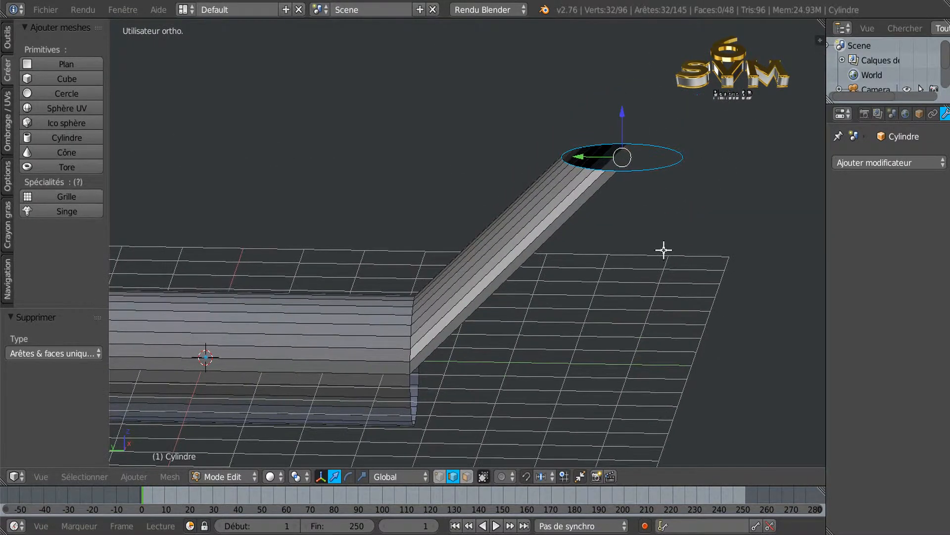
Extrude the raised end ring, move it about 0.21 up along Z and scale it to about 0.805.
key("e")
left_click(664, 252)
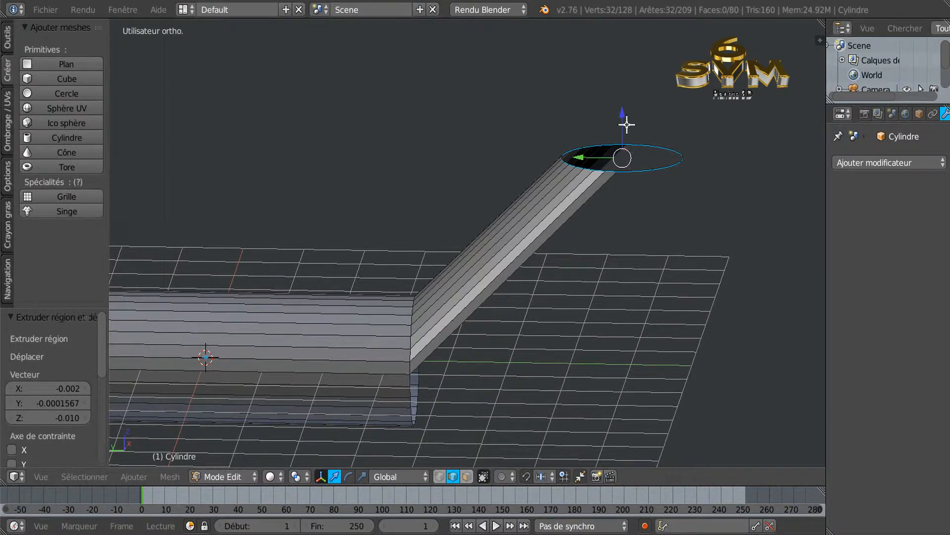
left_click_drag(625, 113, 627, 105)
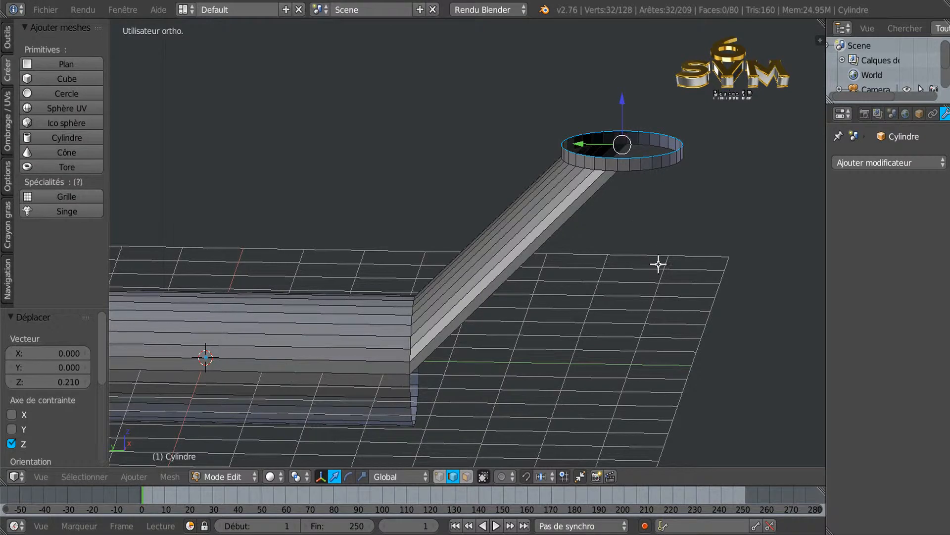
key("s")
left_click(659, 237)
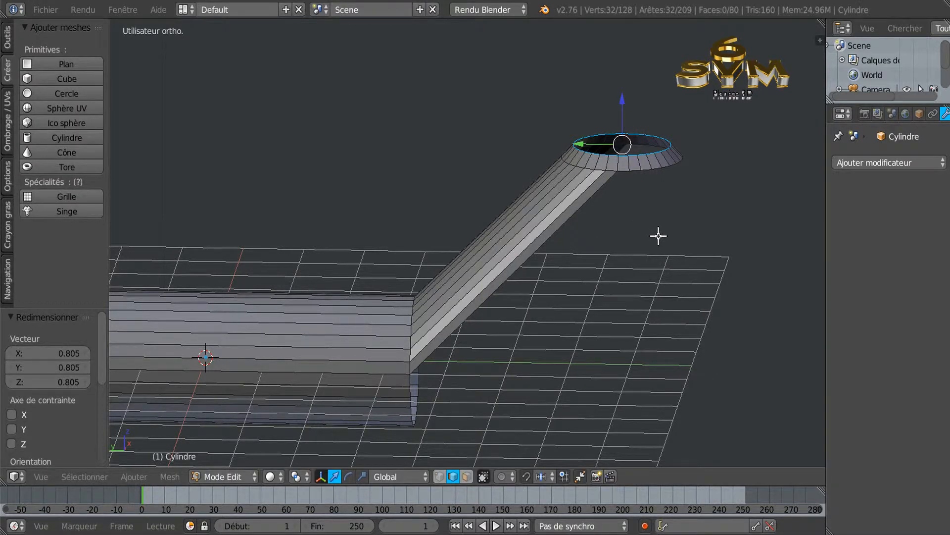
Extrude the end ring again, raise it about 0.19 along Z, scale it to about 0.594 and lower it about 0.05.
key("e")
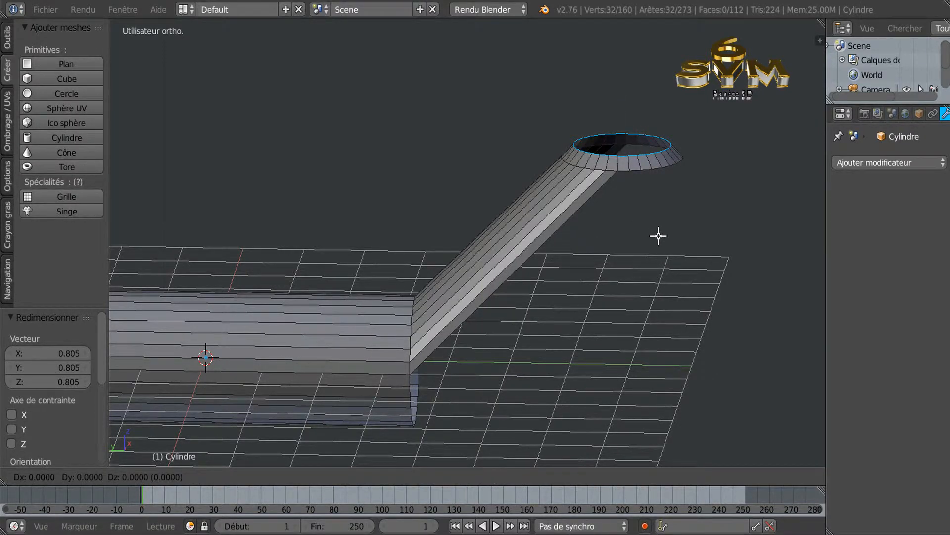
left_click(658, 236)
left_click_drag(622, 111, 626, 94)
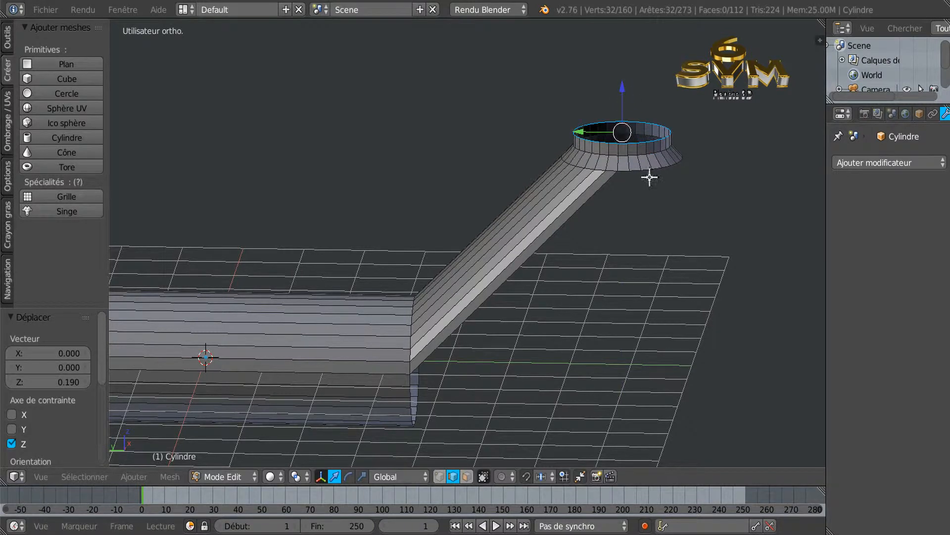
key("s")
left_click(665, 218)
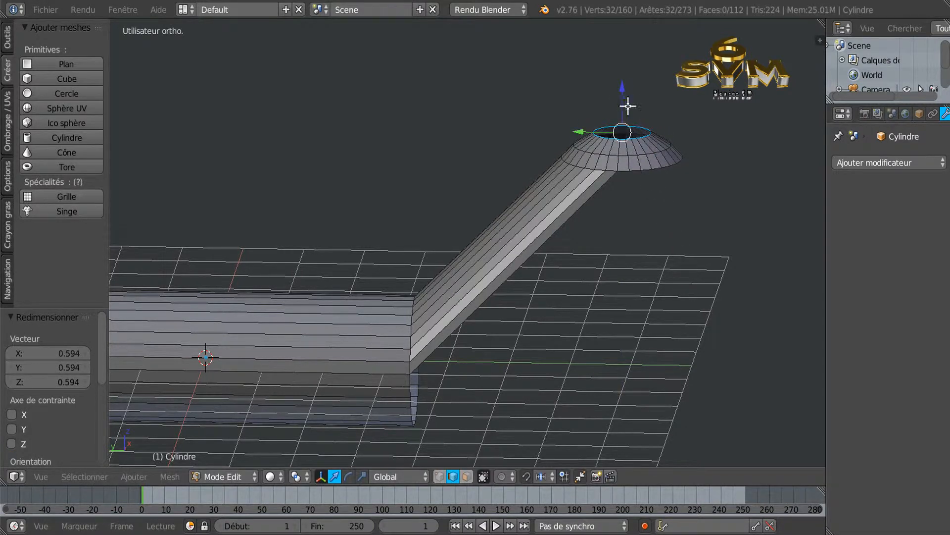
left_click_drag(623, 98, 624, 112)
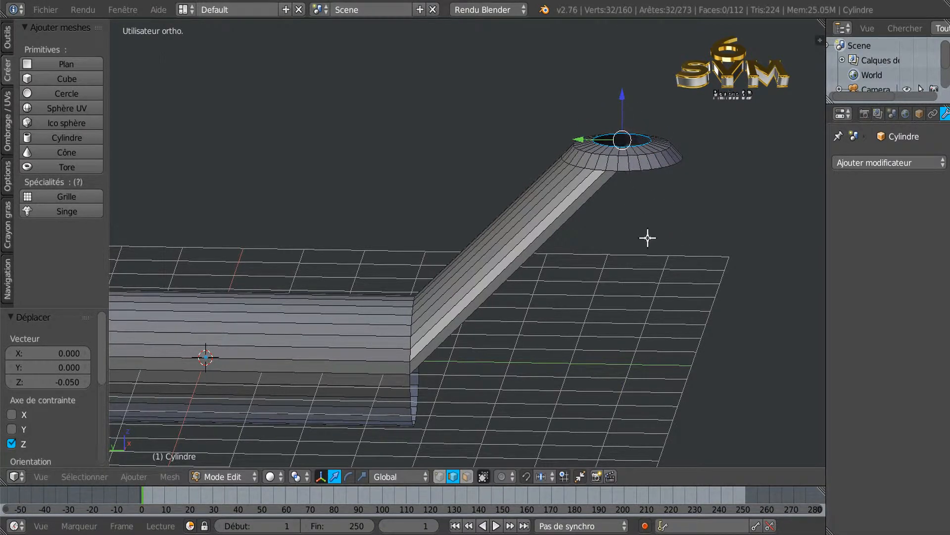
Enlarge the end ring's opening slightly and raise it about 0.04 along the Z axis.
middle_click_drag(647, 238, 648, 270)
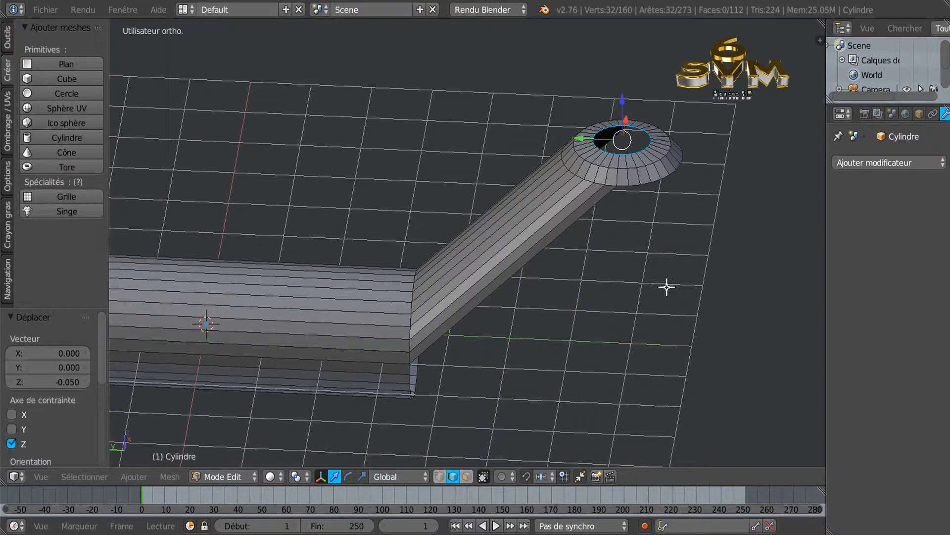
key("s")
left_click(701, 297)
middle_click_drag(631, 117, 642, 139)
left_click(626, 100)
left_click_drag(626, 99, 626, 97)
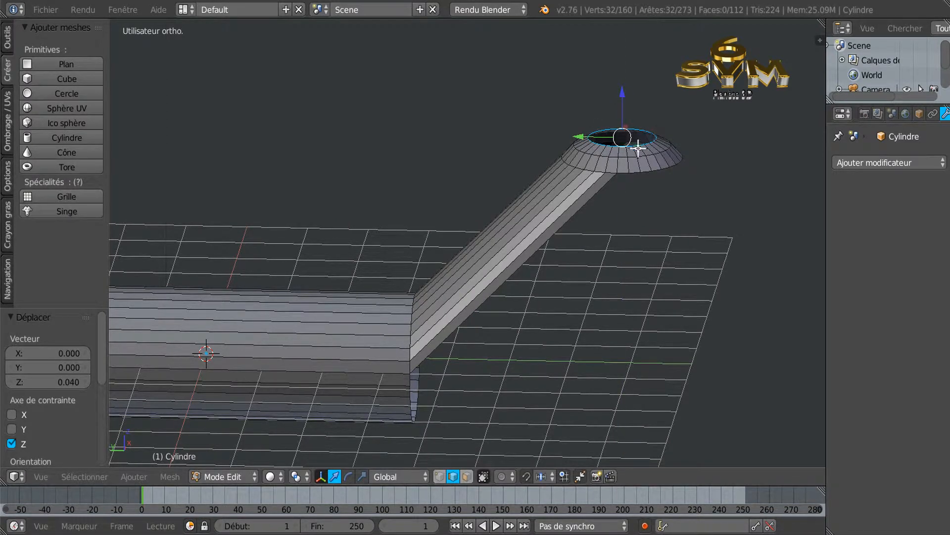
Add a single loop cut around the angled section and slide it up close to the raised rim.
middle_click_drag(616, 226, 562, 252)
middle_click_drag(619, 244, 631, 264)
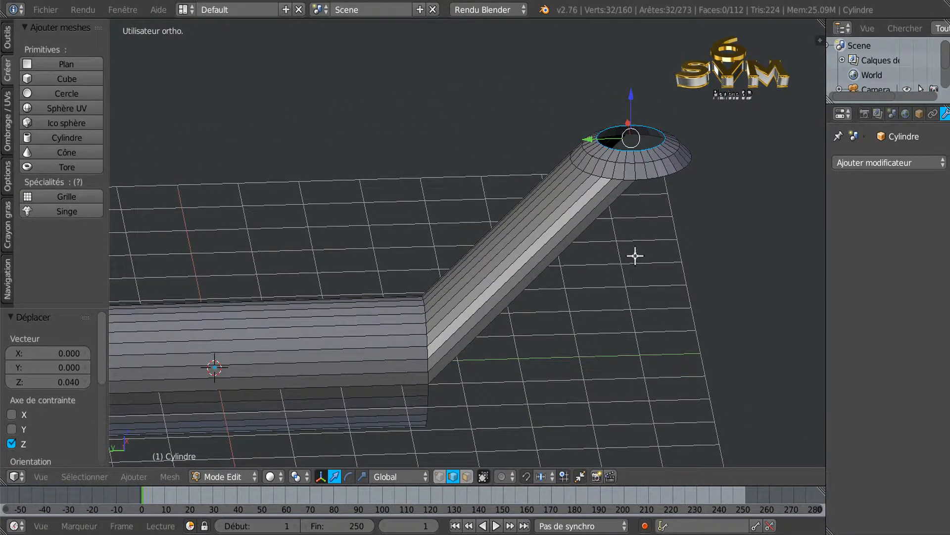
middle_click_drag(643, 212, 640, 200)
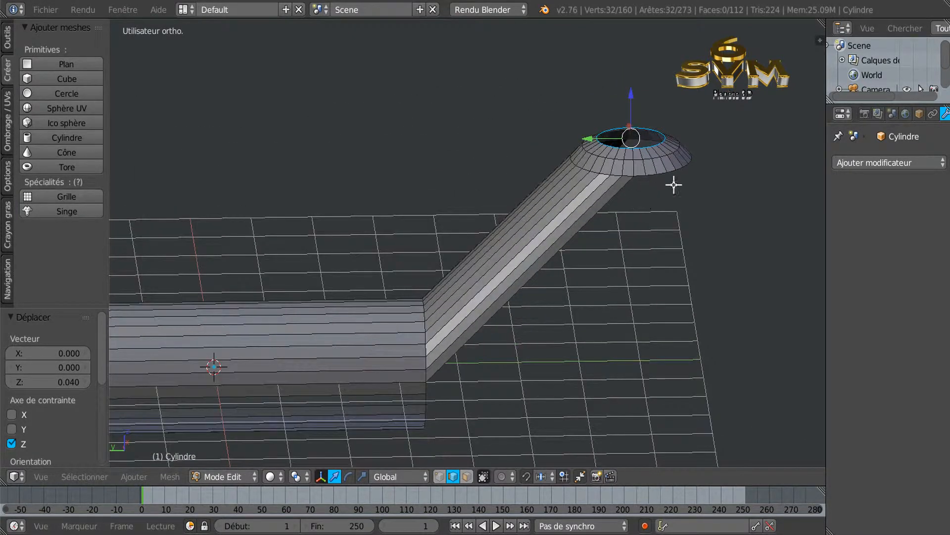
middle_click_drag(681, 270, 668, 275)
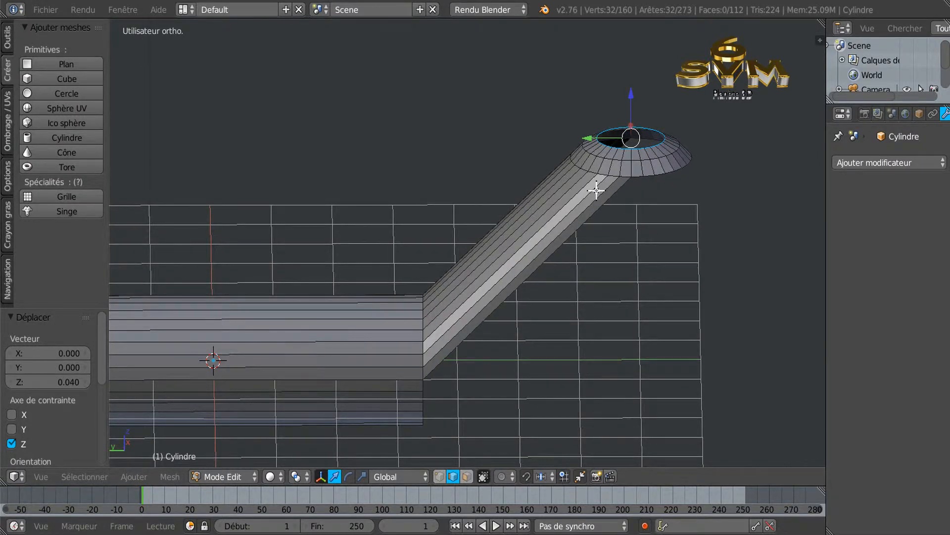
key("ctrl+r")
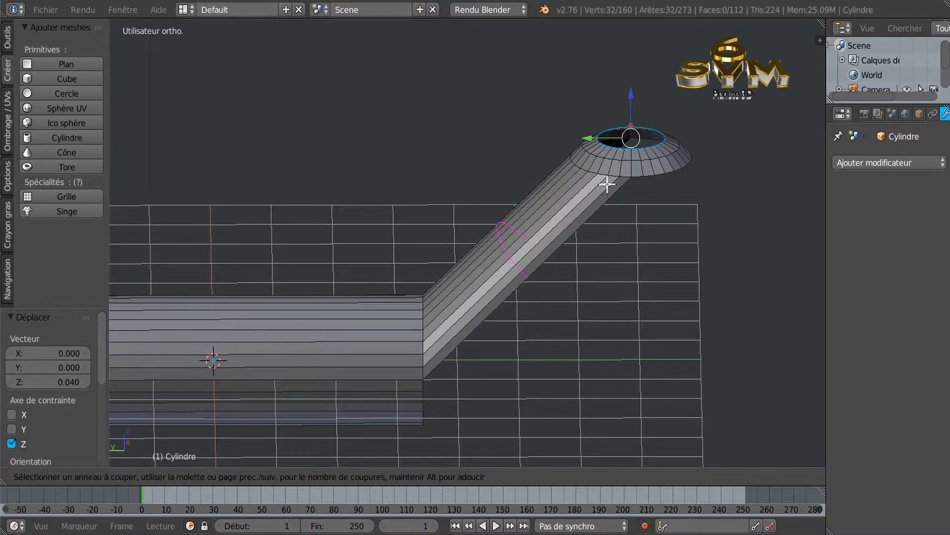
left_click(598, 195)
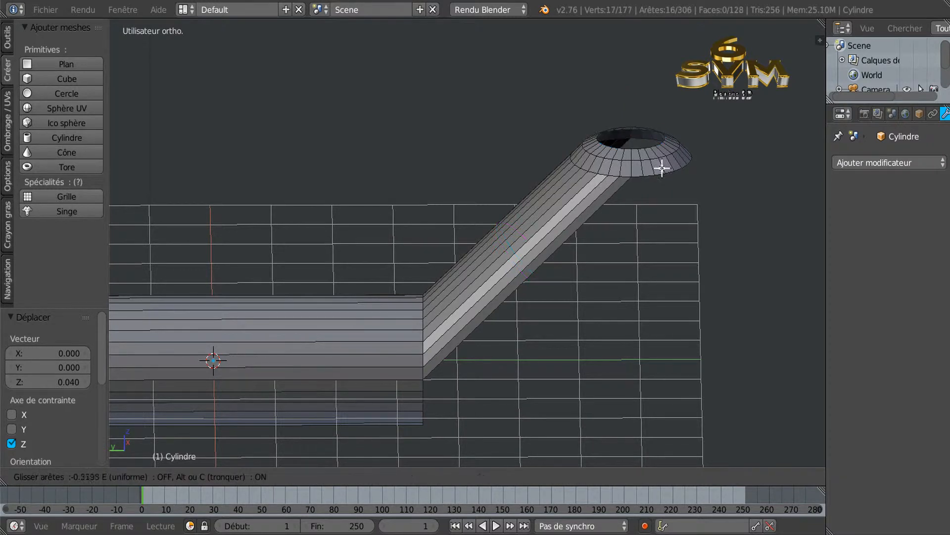
left_click(715, 147)
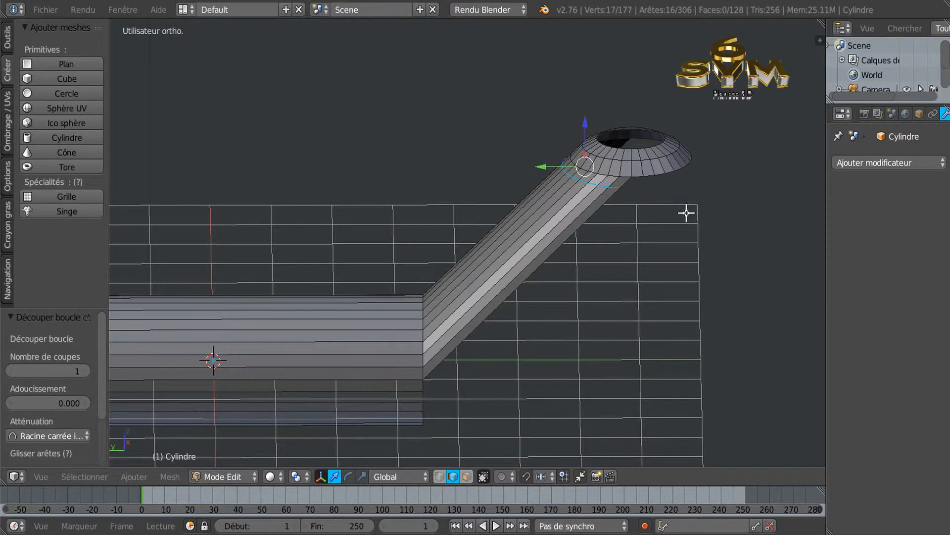
right_click(655, 176, "alt")
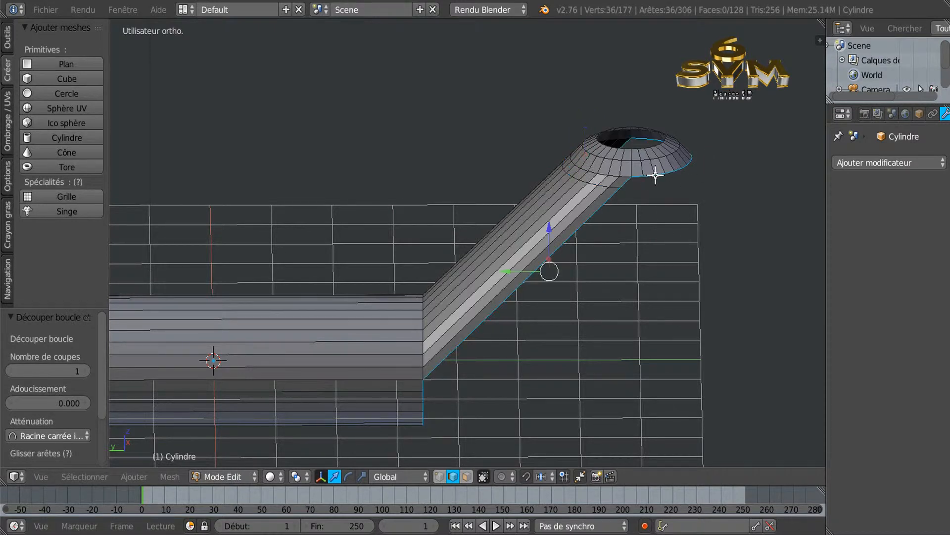
right_click(633, 178)
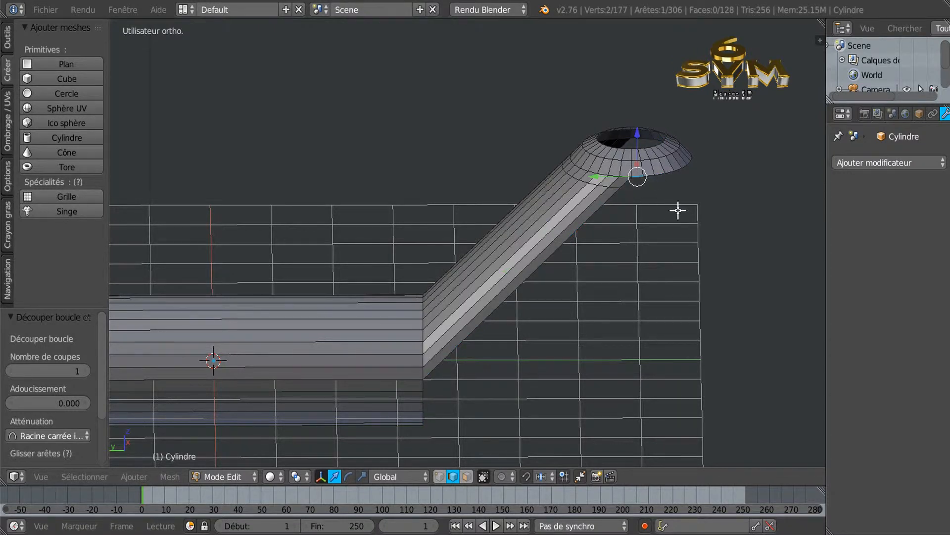
key("c")
left_click_drag(660, 187, 694, 167)
key("Escape")
key("a")
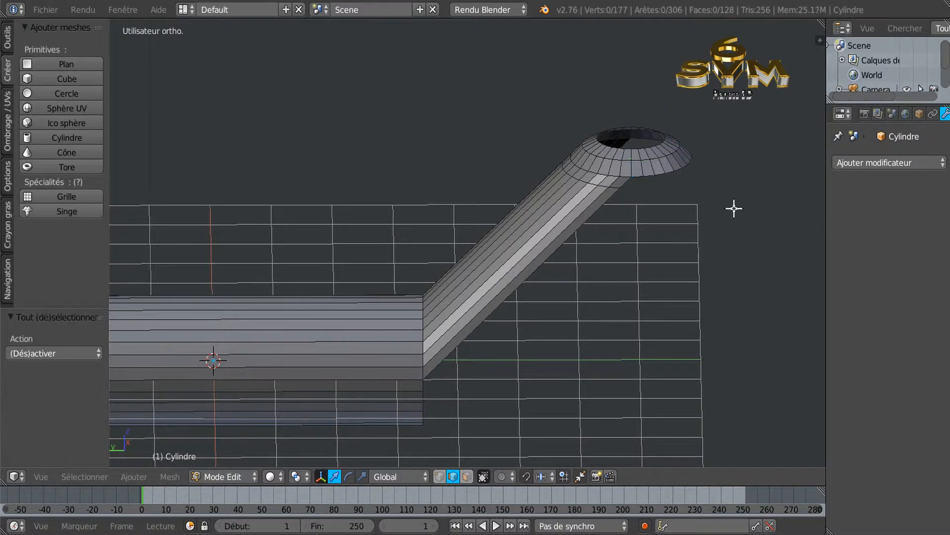
Switch to vertex selection and select the lower-edge vertices of the rim's overhanging half, on both sides.
left_click(438, 476)
key("c")
left_click_drag(653, 189, 707, 161)
key("Escape")
middle_click_drag(756, 188, 577, 316)
key("c")
left_click_drag(602, 237, 560, 241)
right_click(561, 241)
mouse_move(513, 305)
middle_mouse_down()
mouse_move(634, 314)
mouse_move(715, 264)
middle_mouse_up()
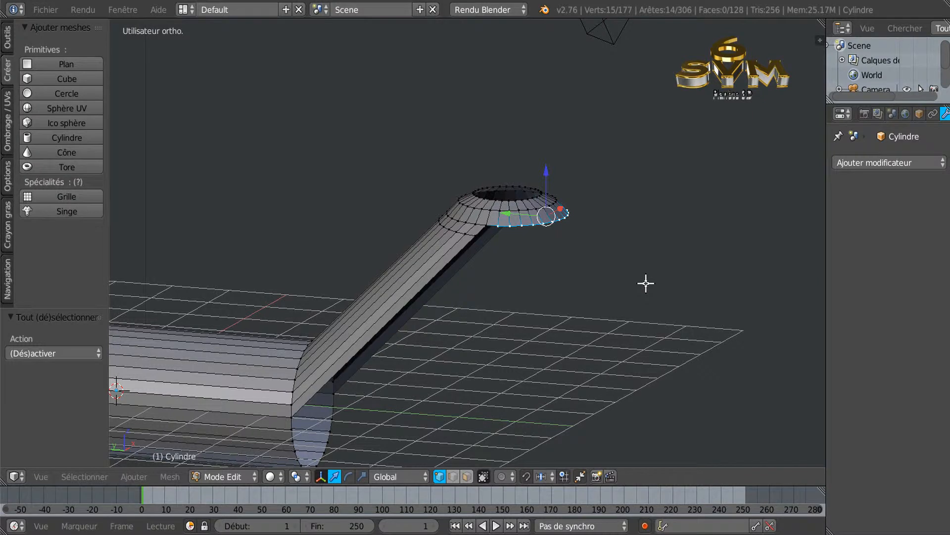
Extrude the selected rim edge about 0.179 downward along the Z axis.
key("e")
key("z")
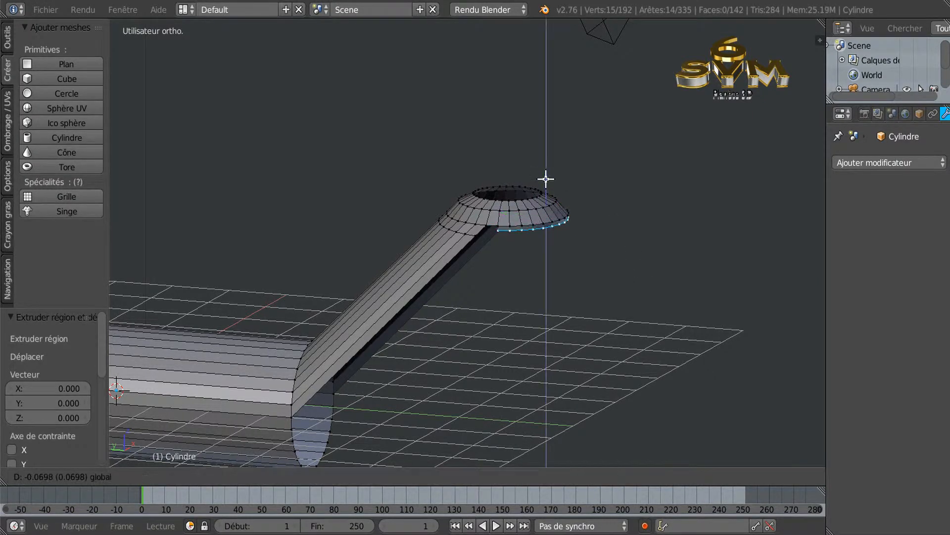
left_click(546, 183)
Fill the gap between the extruded rim strip and the angled section with a four-vertex face on one side.
middle_click_drag(585, 272, 635, 297)
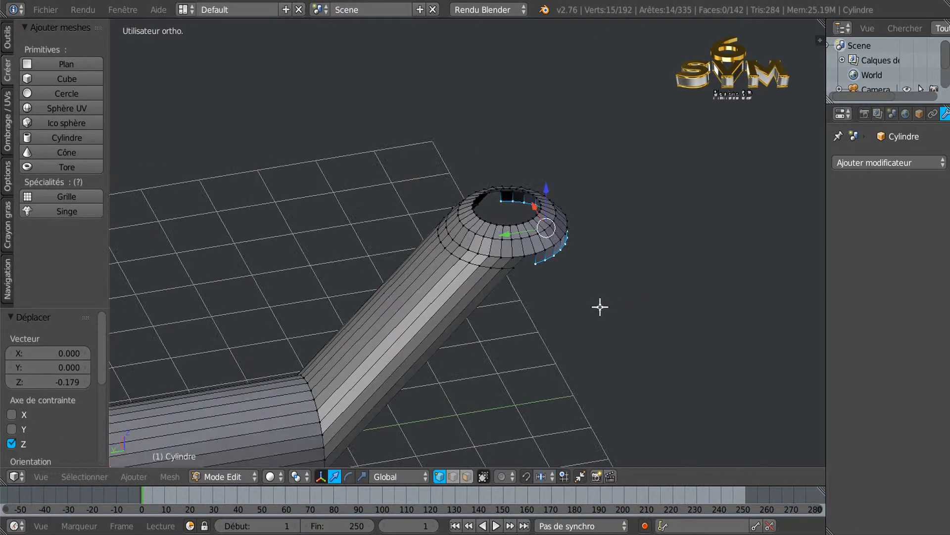
scroll(600, 307, "up", 2)
right_click(498, 250)
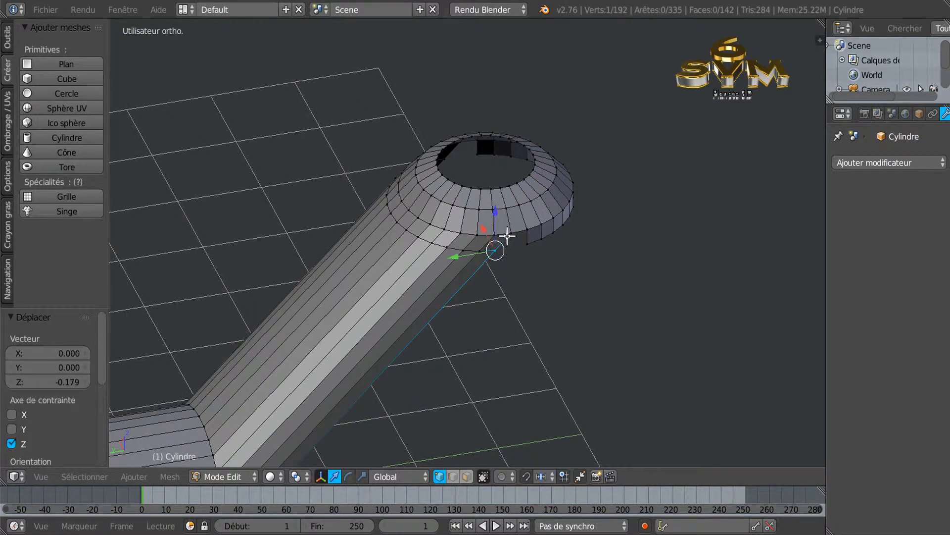
right_click(508, 236, "shift")
right_click(527, 229, "shift")
right_click(527, 243, "shift")
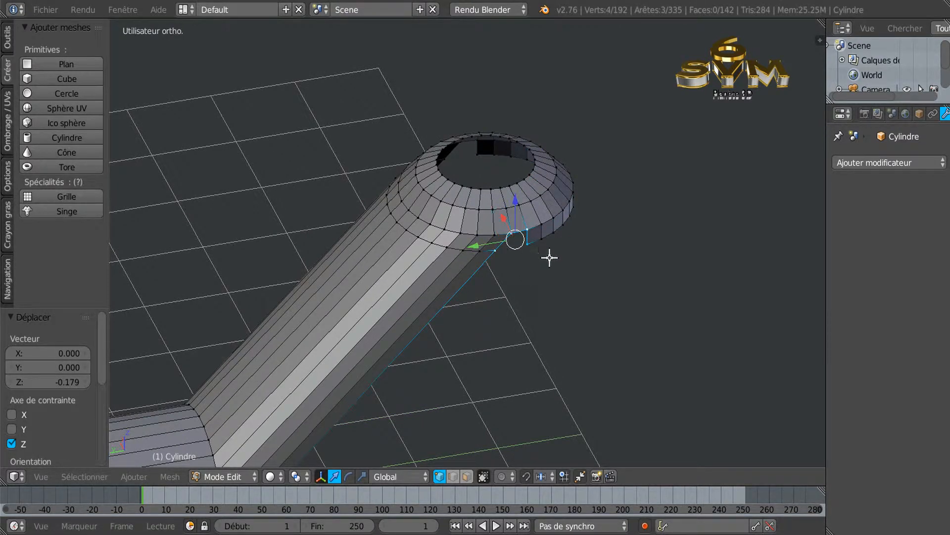
key("f")
Fill the matching gap on the opposite side of the rim with a four-vertex face.
middle_click_drag(616, 276, 494, 269)
right_click(616, 302)
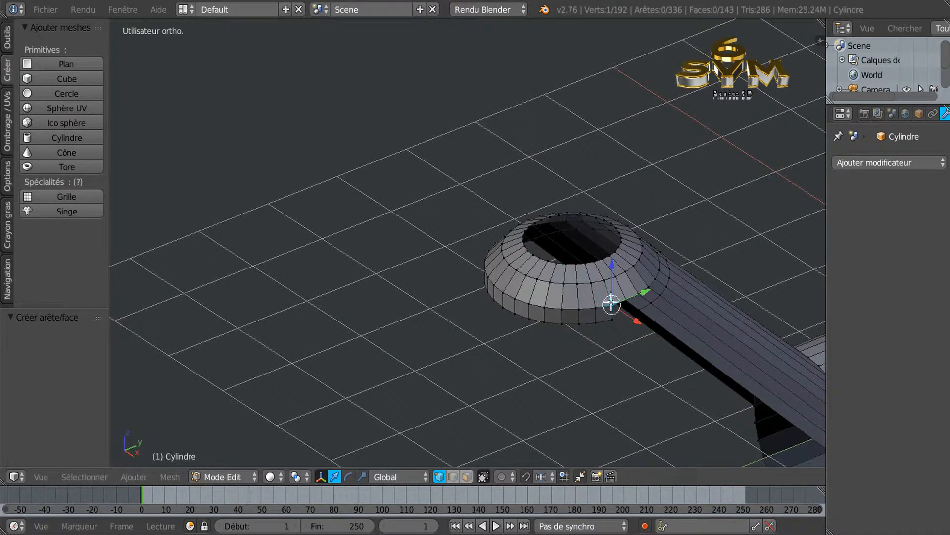
key("f")
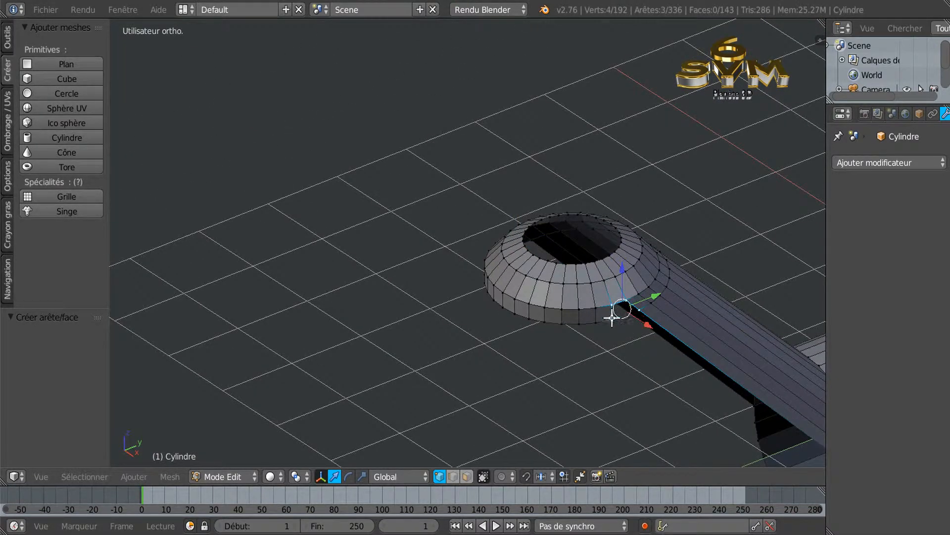
middle_click_drag(491, 352, 679, 381)
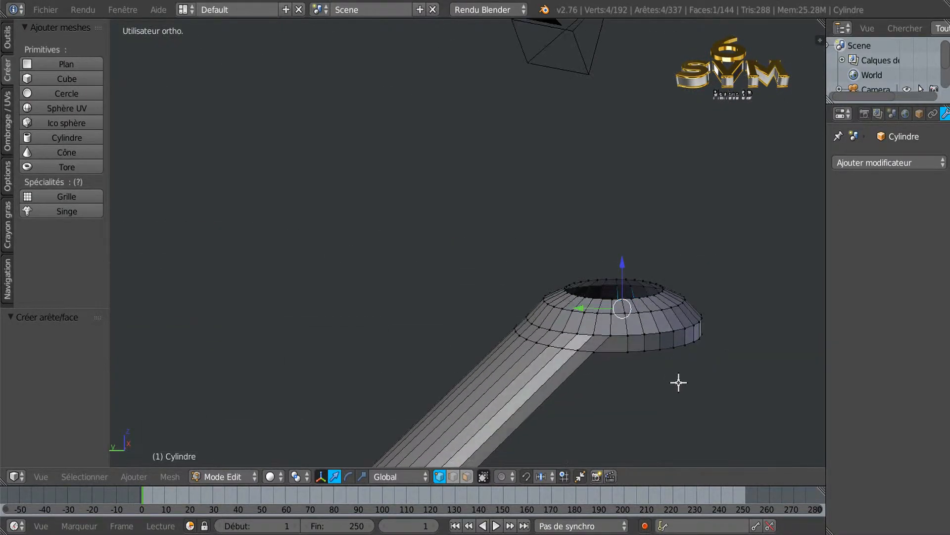
Add a Subdivision Surface modifier to the cylinder with 3 view subdivisions and check the smoothed shape.
left_click(919, 161)
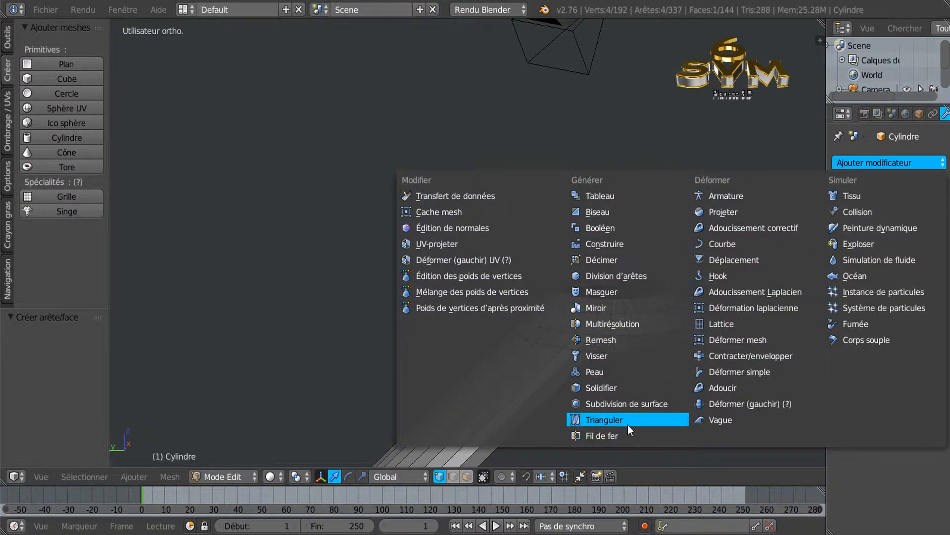
left_click(614, 405)
left_click(881, 265)
left_click(881, 264)
scroll(714, 366, "down", 1)
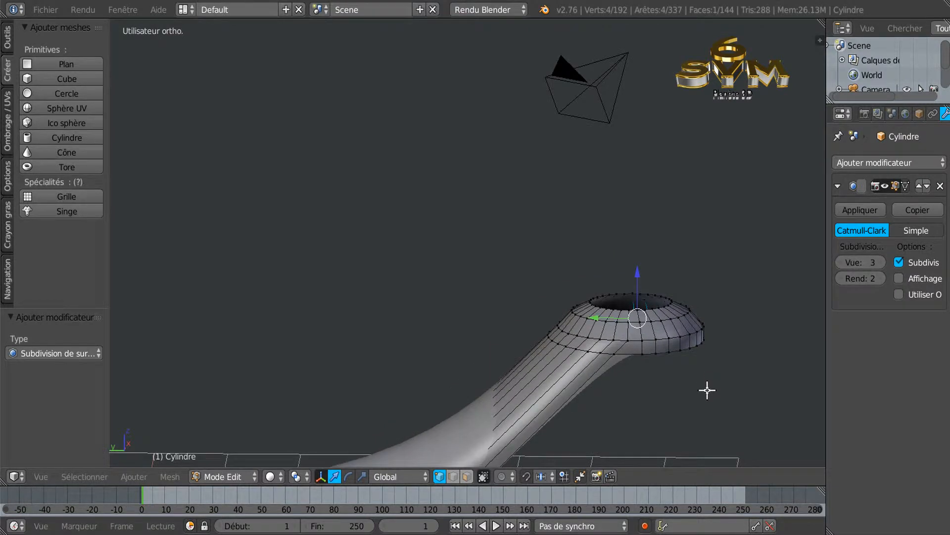
scroll(715, 265, "down", 3)
scroll(722, 267, "down", 2)
middle_click_drag(721, 267, 653, 343)
key("Tab")
key("Tab")
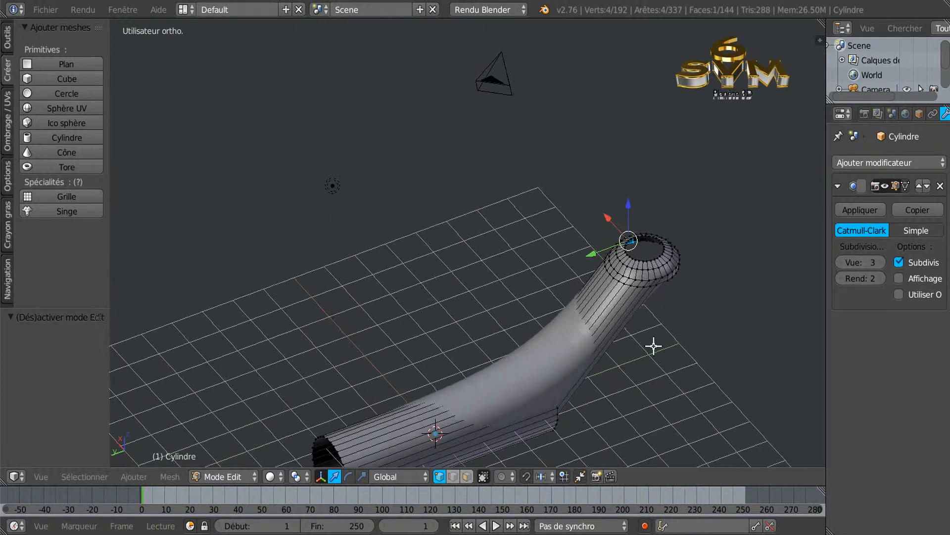
Deselect everything, switch to wireframe shading and select all vertices of the raised rim.
middle_click_drag(721, 367, 652, 354)
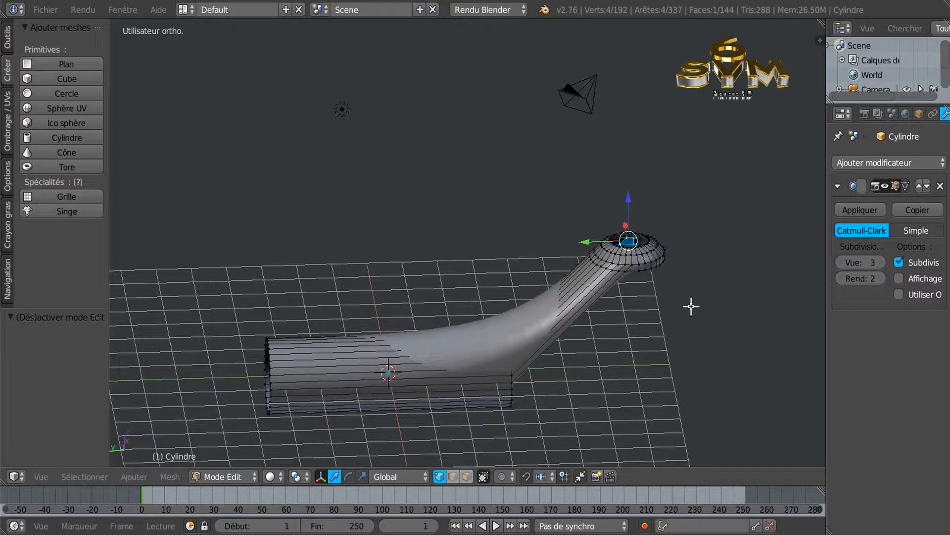
key("a")
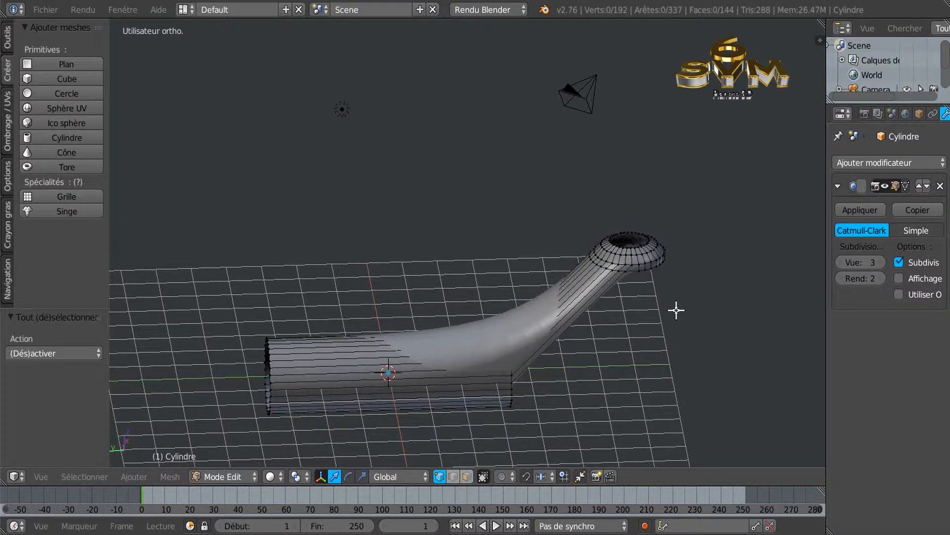
key("z")
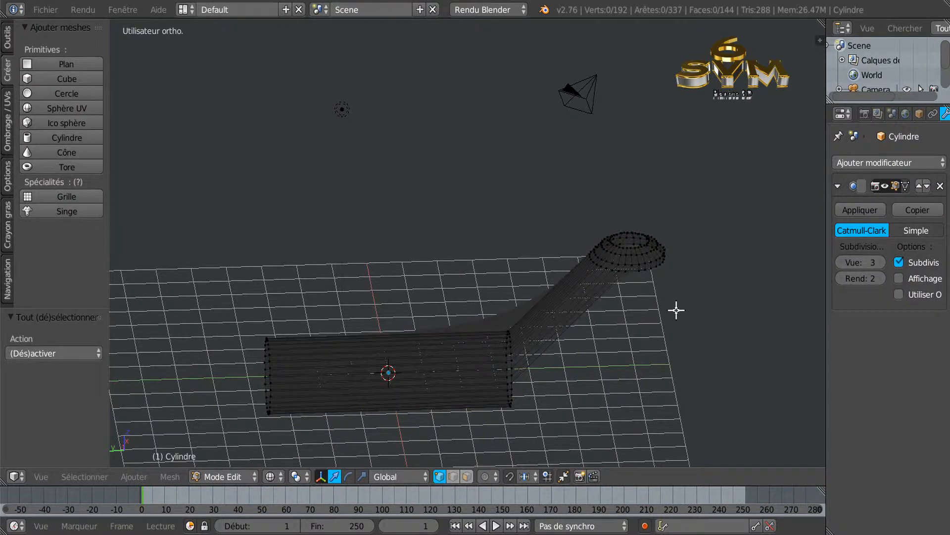
key("c")
mouse_move(608, 251)
left_mouse_down()
mouse_move(600, 249)
mouse_move(647, 246)
mouse_move(655, 255)
left_mouse_up()
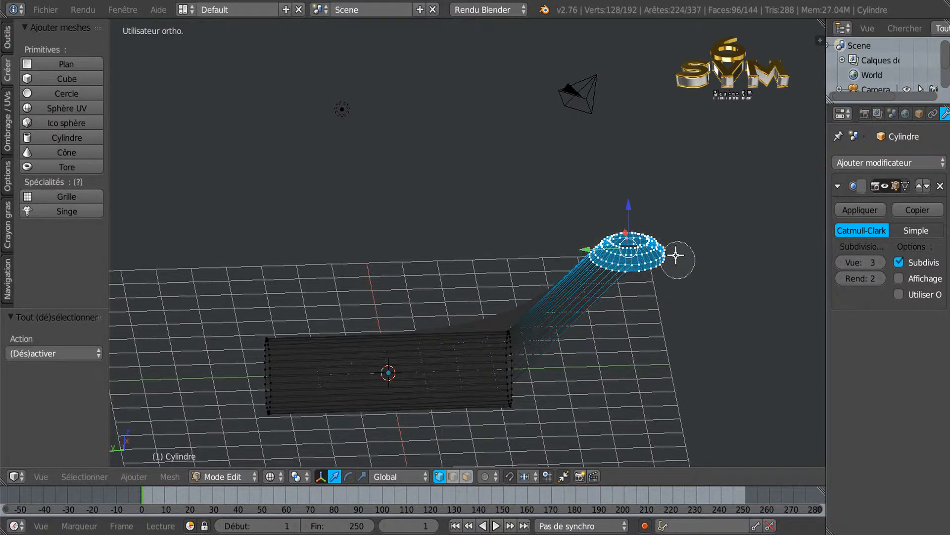
right_click(670, 297)
Scale the selected rim up uniformly so the raised end is wider.
middle_click_drag(636, 381, 753, 391)
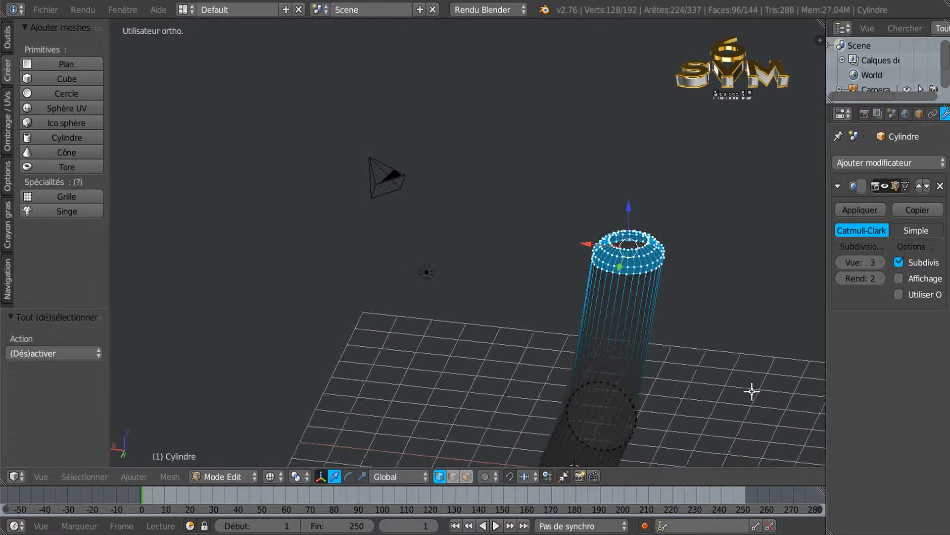
middle_click_drag(752, 335, 700, 342)
key("s")
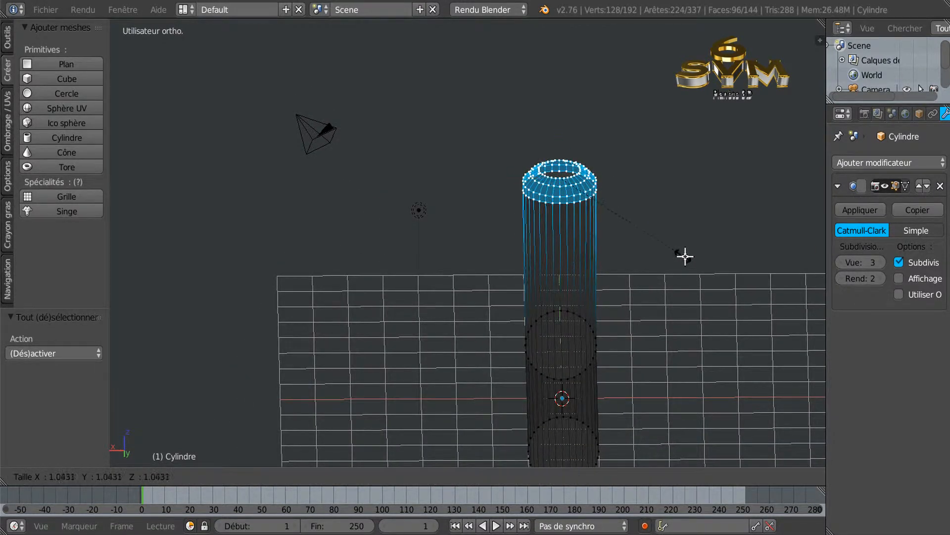
left_click(722, 263)
Return to Object Mode with solid shading and inspect the smoothed pipe from the side.
key("Tab")
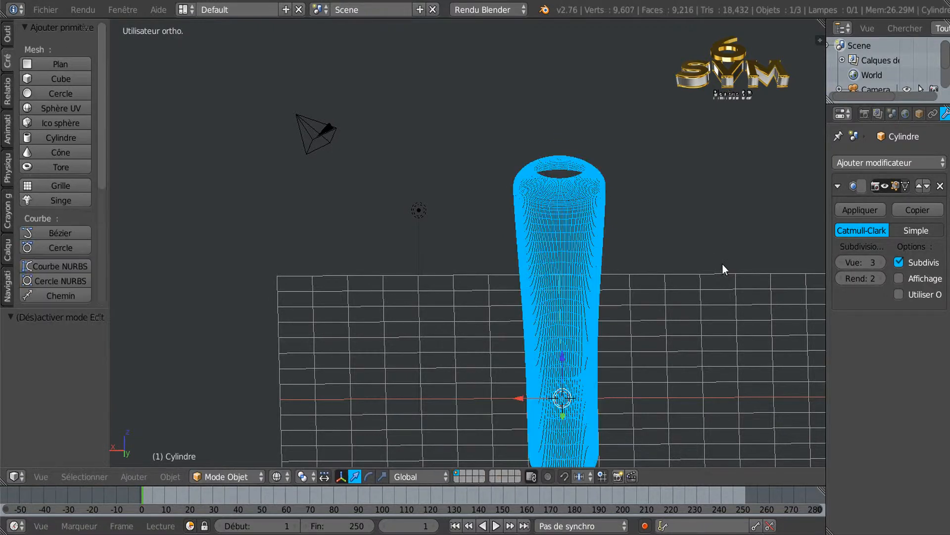
middle_click_drag(668, 325, 554, 301)
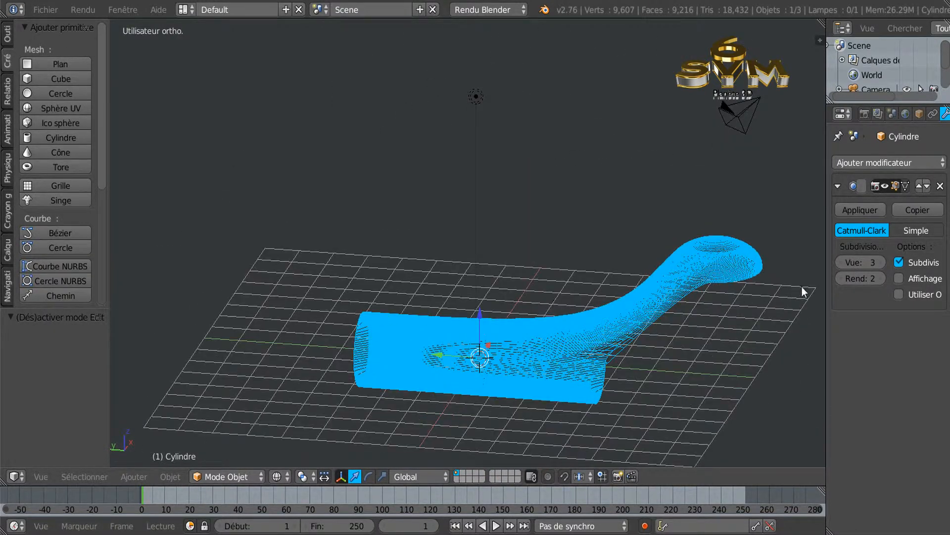
key("z")
mouse_move(730, 319)
middle_mouse_down()
mouse_move(770, 412)
mouse_move(140, 356)
mouse_move(121, 376)
mouse_move(723, 361)
mouse_move(714, 349)
mouse_move(649, 343)
mouse_move(746, 361)
mouse_move(744, 346)
mouse_move(646, 361)
mouse_move(622, 351)
middle_mouse_up()
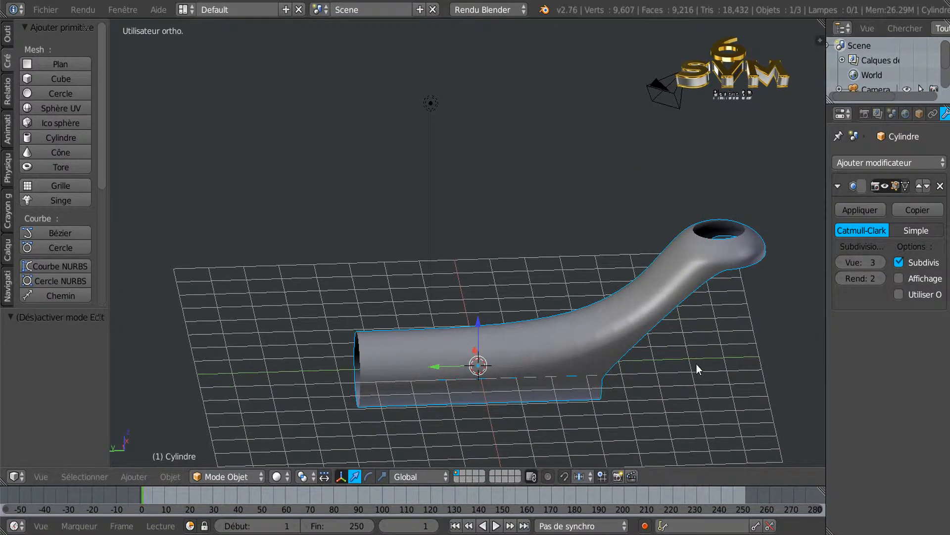
Set the Subdivision Surface modifier's view subdivisions to 0 and view the unsmoothed part in Object Mode.
key("Tab")
middle_click_drag(671, 348, 650, 357)
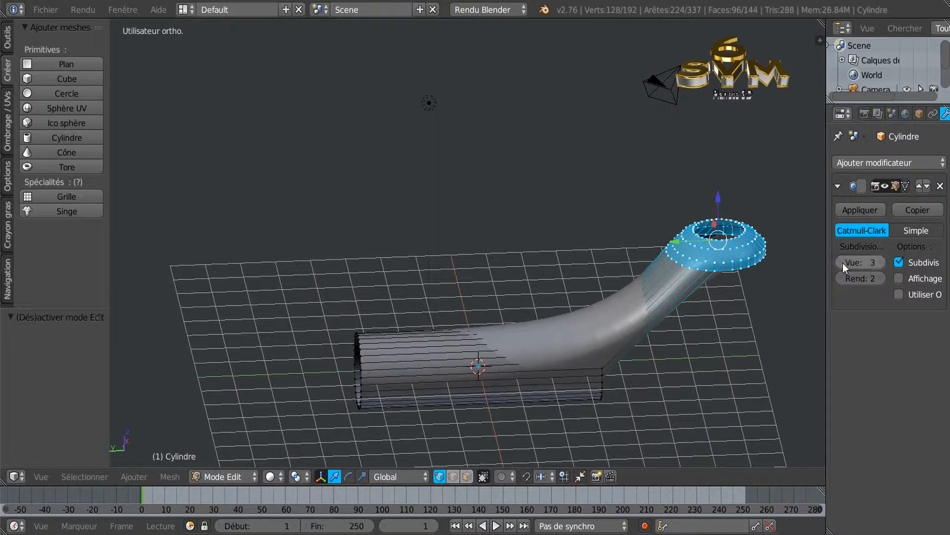
left_click_drag(842, 262, 696, 327)
middle_click_drag(696, 328, 732, 352)
middle_click_drag(674, 371, 777, 391)
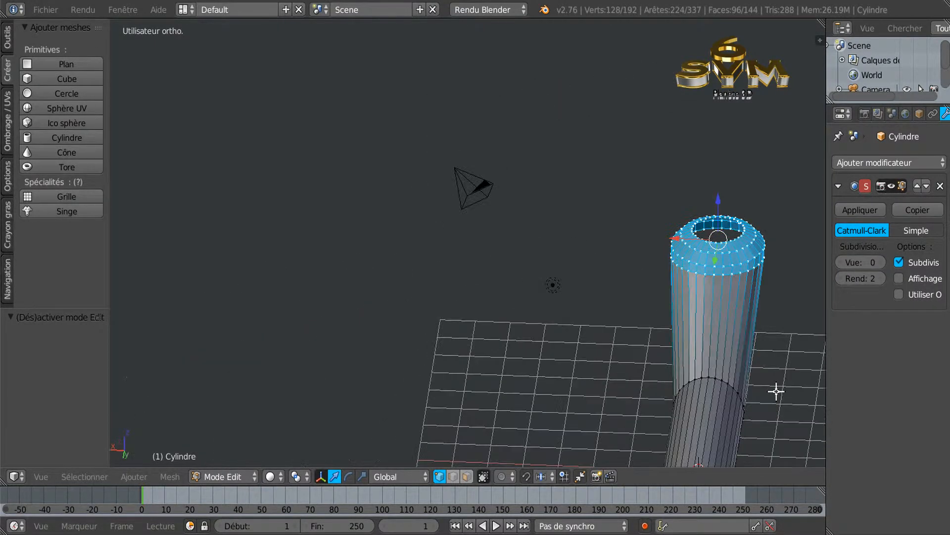
middle_click_drag(774, 341, 650, 336)
key("Tab")
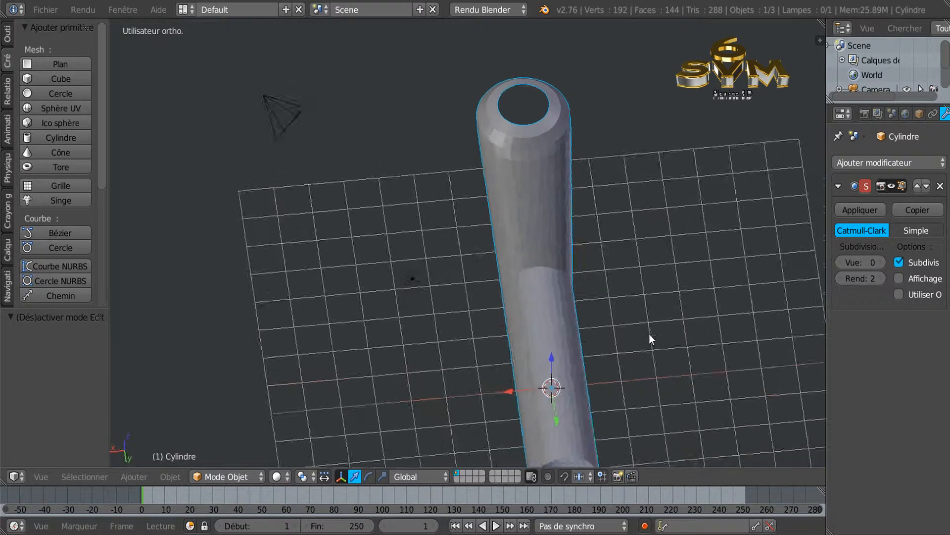
Enter Edit Mode with solid shading, clear the previous selection and select a single vertex on top of the bend.
scroll(467, 282, "up", 2)
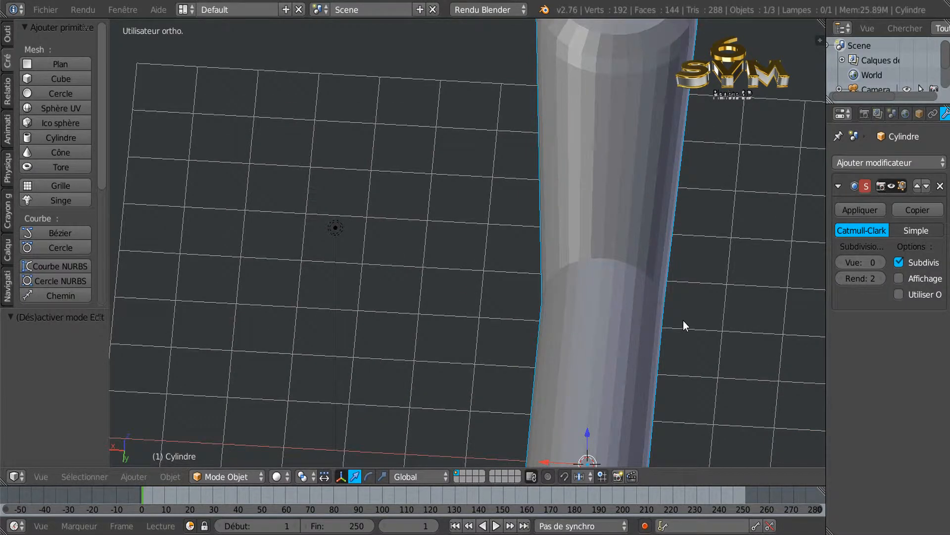
middle_click_drag(753, 293, 676, 337)
middle_click_drag(678, 333, 678, 327)
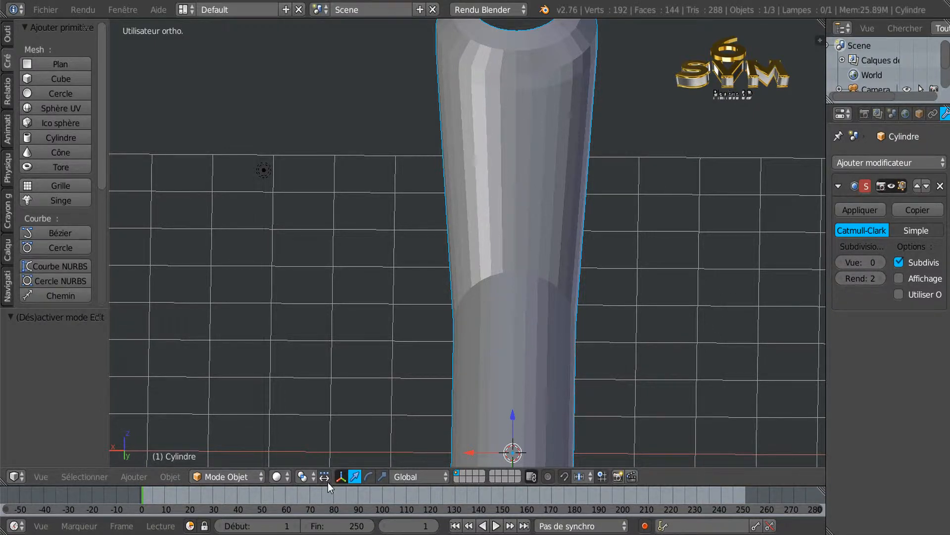
left_click(276, 478)
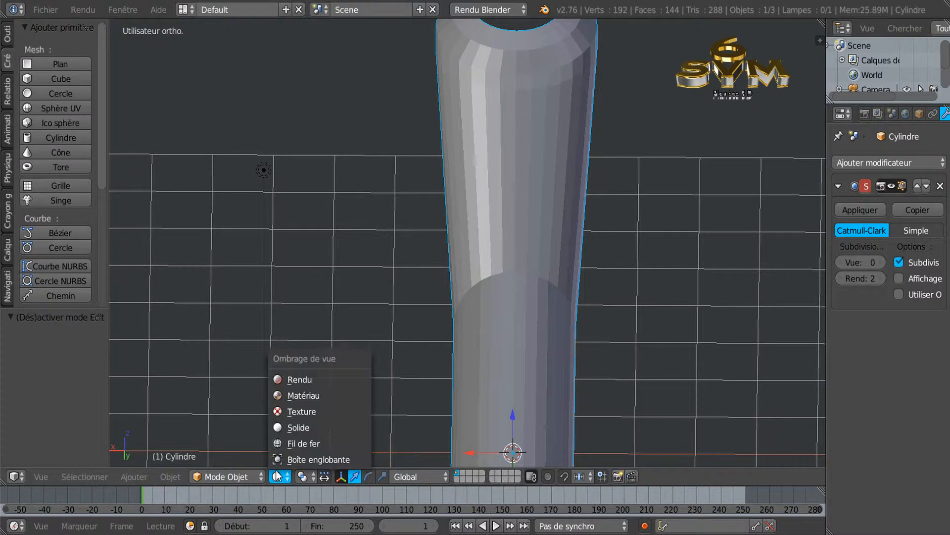
left_click(291, 426)
key("Tab")
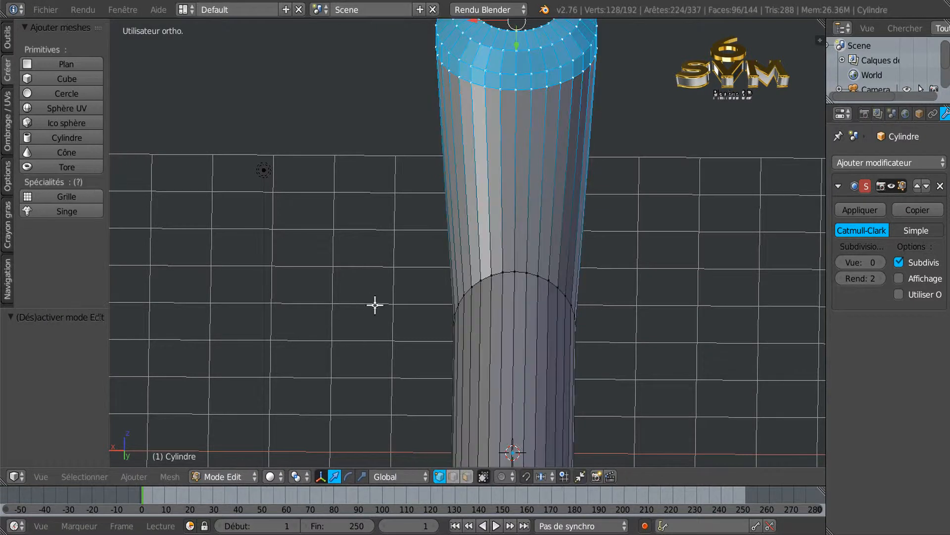
key("a")
key("a")
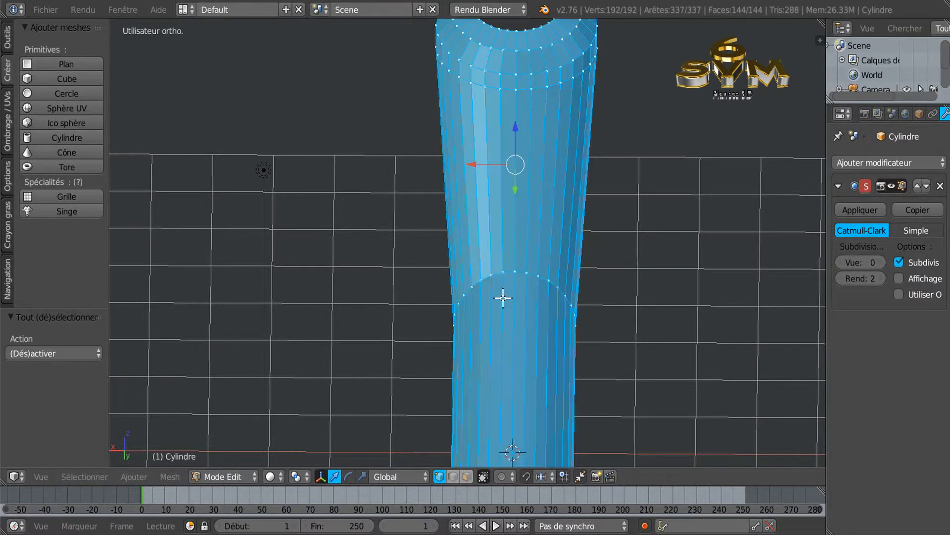
key("a")
right_click(507, 276)
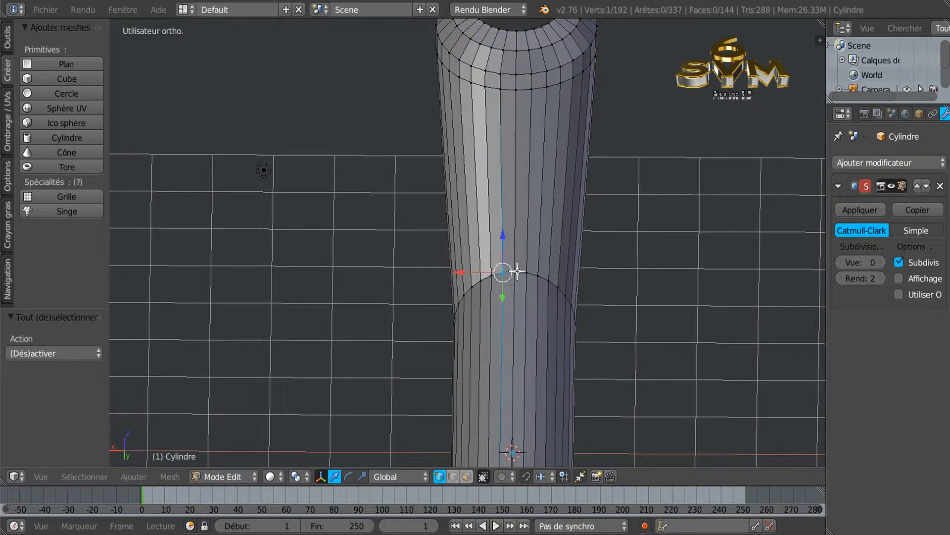
Add a single loop cut across the angled section and slide it close to the widened rim.
middle_click_drag(730, 276, 602, 259)
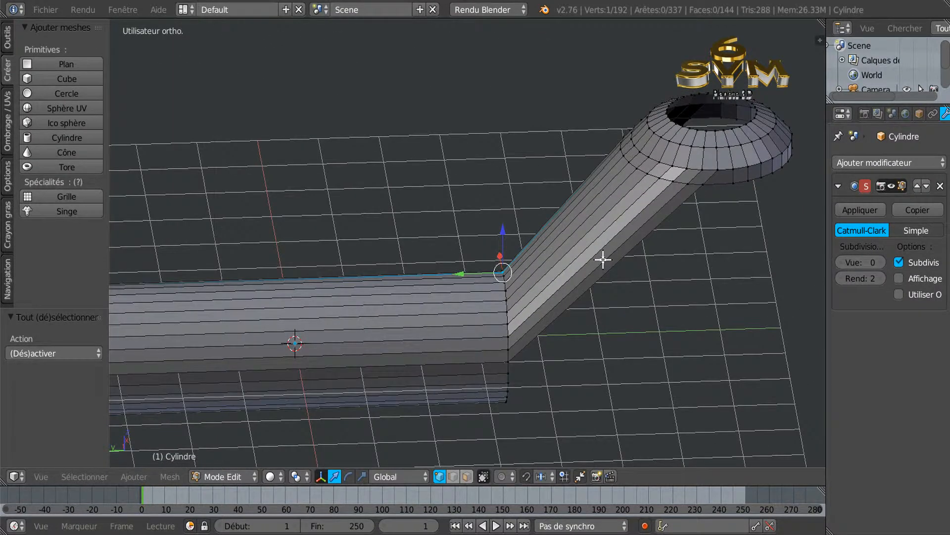
key("ctrl+r")
left_click(624, 241)
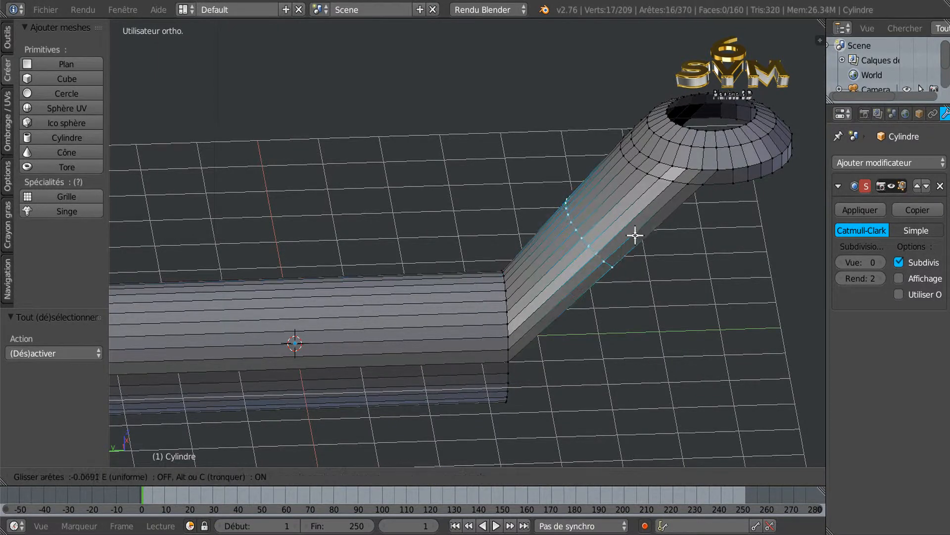
left_click(706, 206)
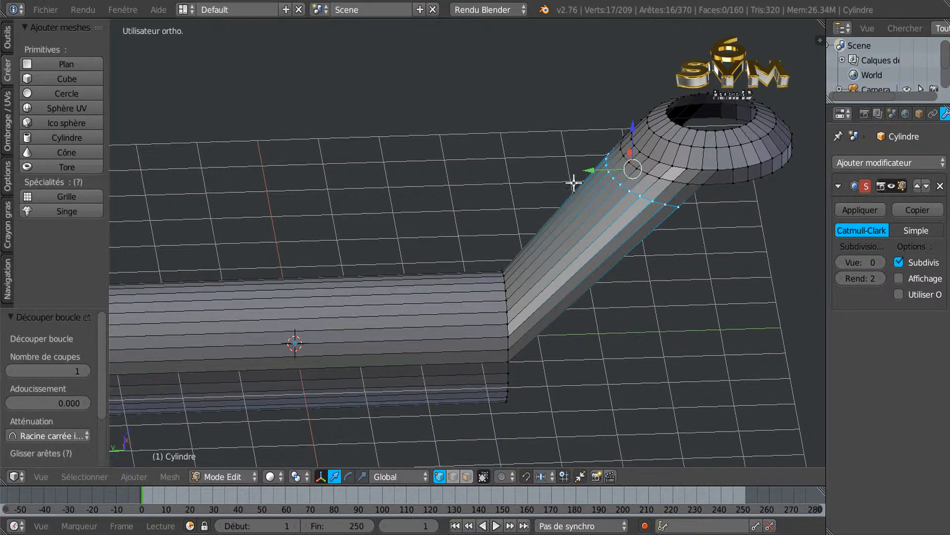
middle_click_drag(518, 318, 515, 298)
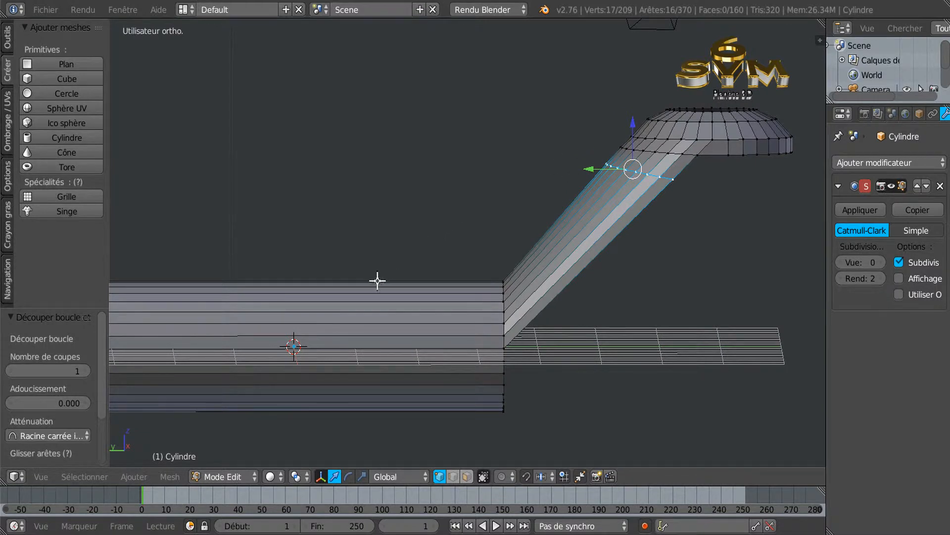
middle_click_drag(669, 343, 687, 376)
middle_click_drag(608, 299, 669, 377)
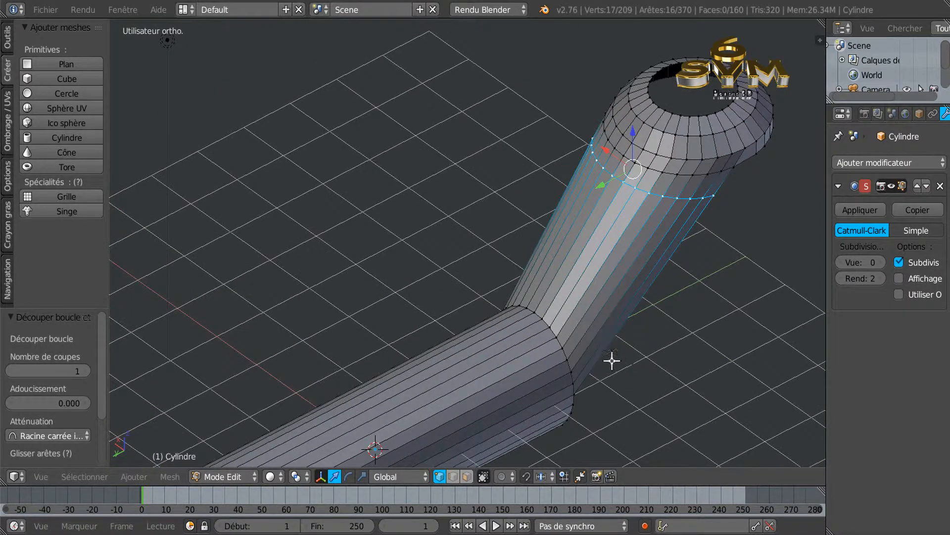
Shorten the straight section by moving the edge loop of its open end -3.324 along Y.
scroll(593, 371, "down", 3)
middle_click_drag(592, 373, 492, 388)
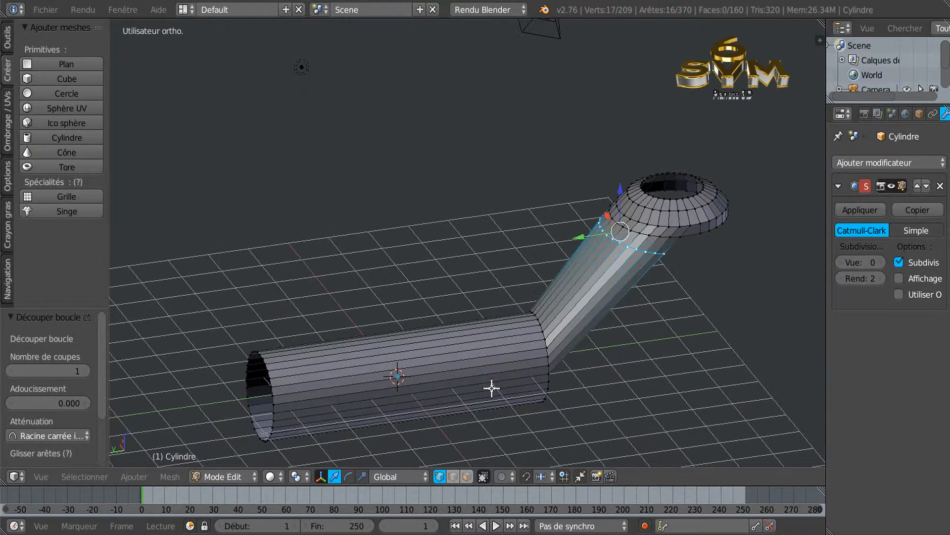
right_click(271, 384)
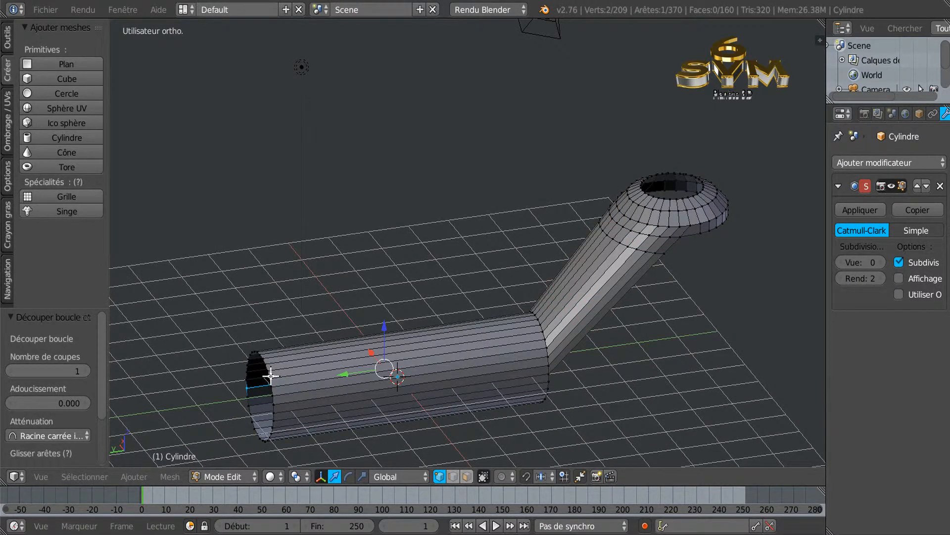
right_click(271, 375, "alt")
key("g")
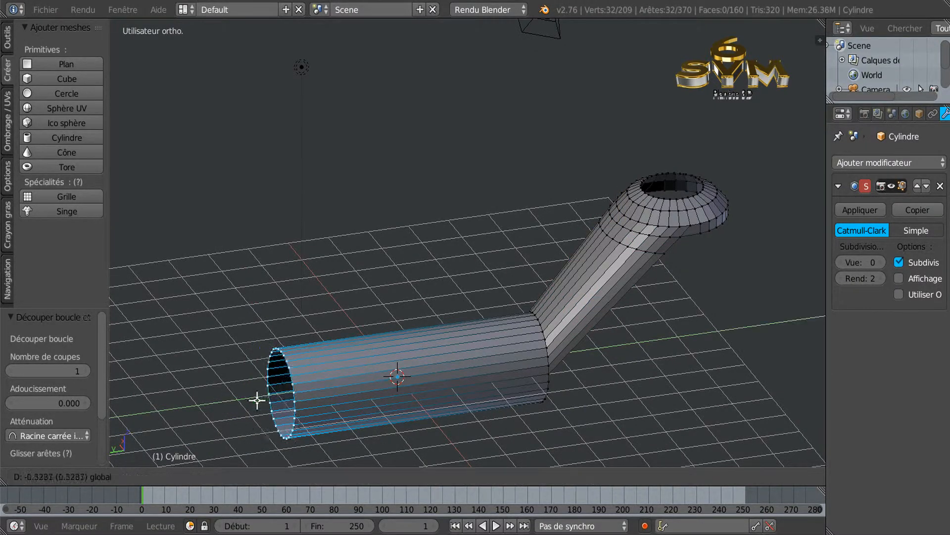
left_click(377, 388)
middle_click_drag(378, 388, 641, 395)
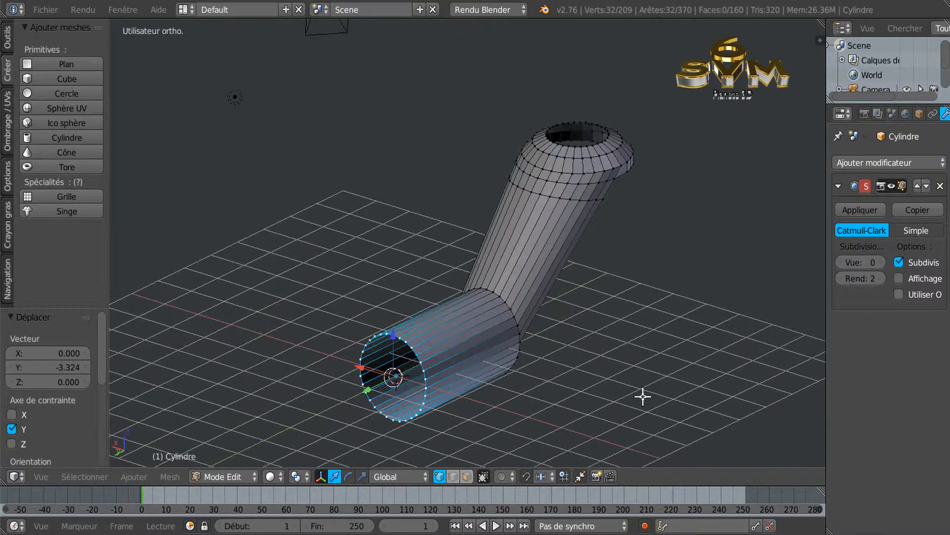
middle_click_drag(602, 361, 649, 430)
middle_click_drag(611, 399, 625, 331)
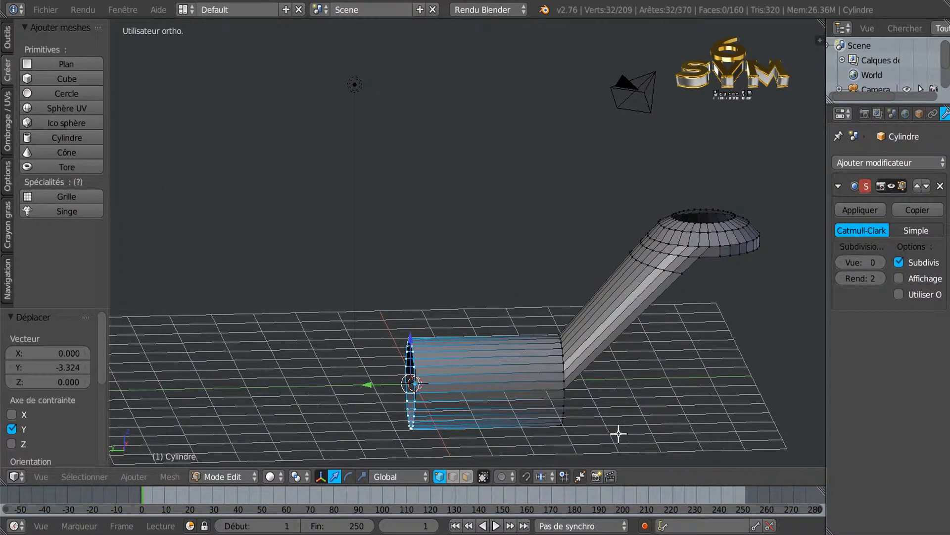
middle_click_drag(618, 432, 656, 403)
Raise the three adjacent vertices on top of the bend by 1.145 along Z to form a ridge.
middle_click_drag(568, 337, 569, 421)
scroll(501, 415, "up", 4)
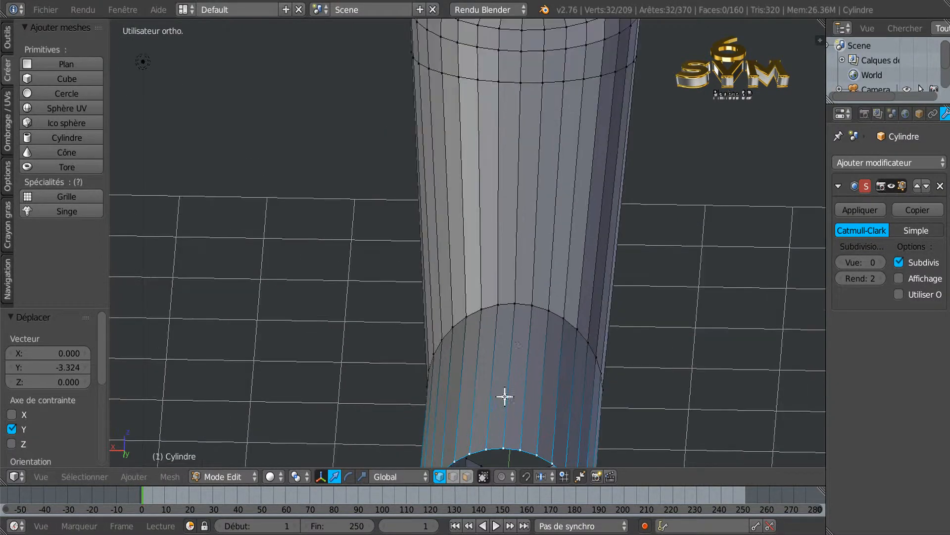
right_click(502, 307)
right_click(518, 305, "shift")
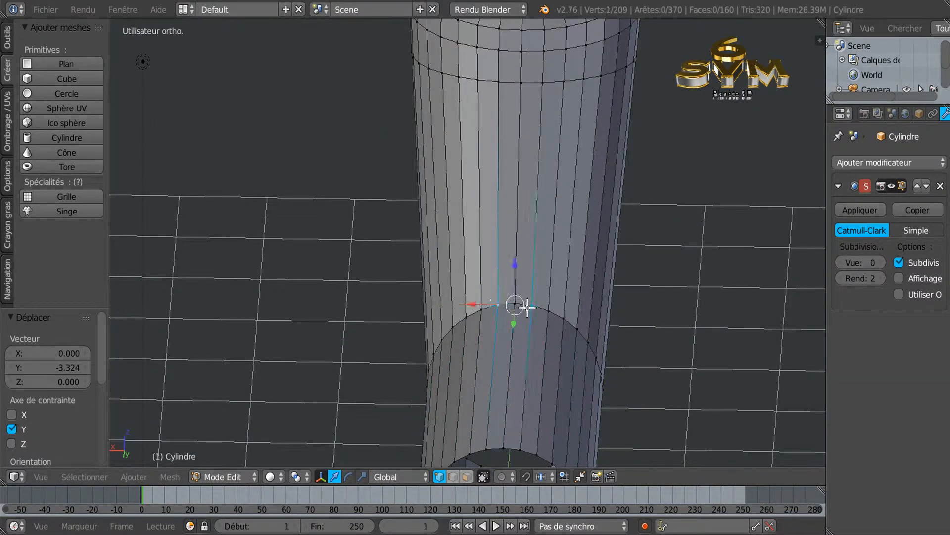
right_click(532, 306, "shift")
middle_click_drag(752, 367, 639, 365)
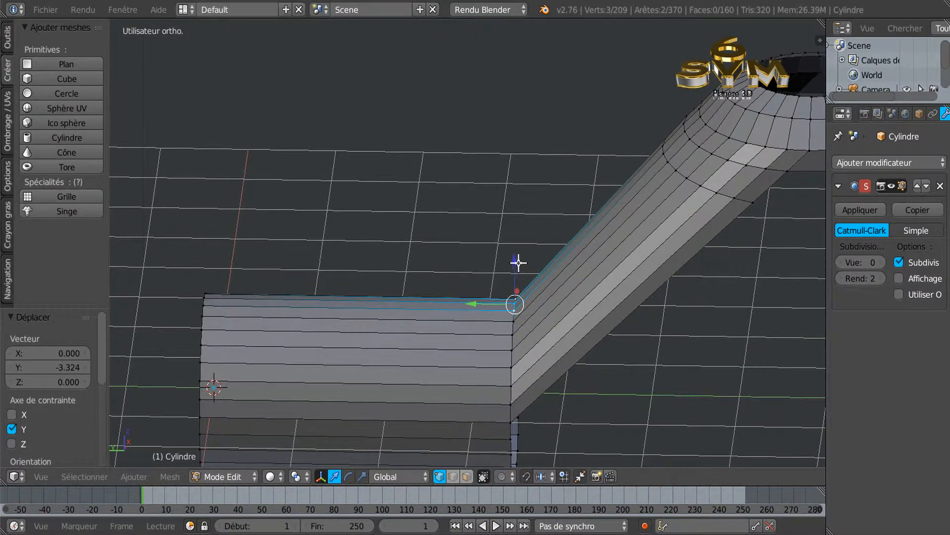
left_click_drag(516, 259, 509, 159)
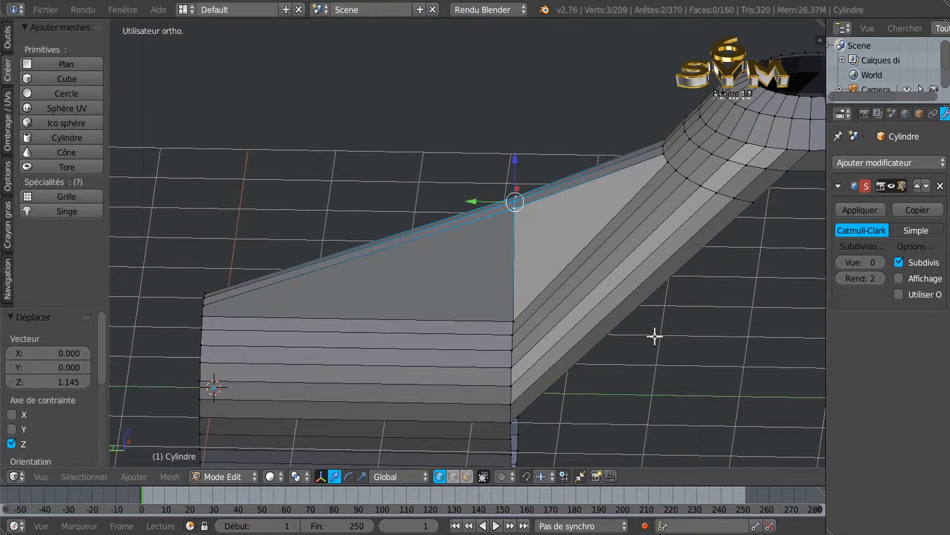
In the left orthographic view, raise the three ridge vertices by a further 0.061 along Z.
key("ctrl+KP_3")
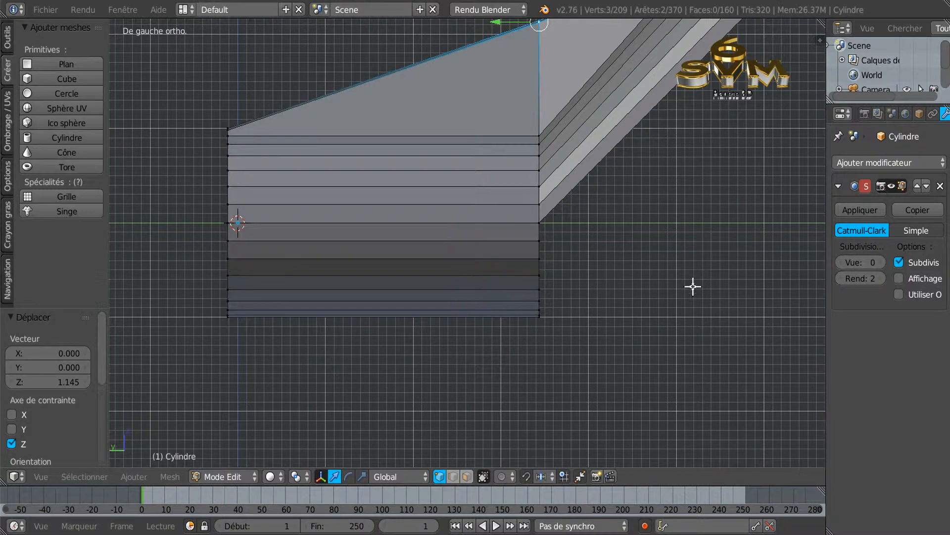
middle_click_drag(694, 284, 677, 375, "shift")
left_click_drag(529, 61, 529, 52)
scroll(460, 160, "down", 1)
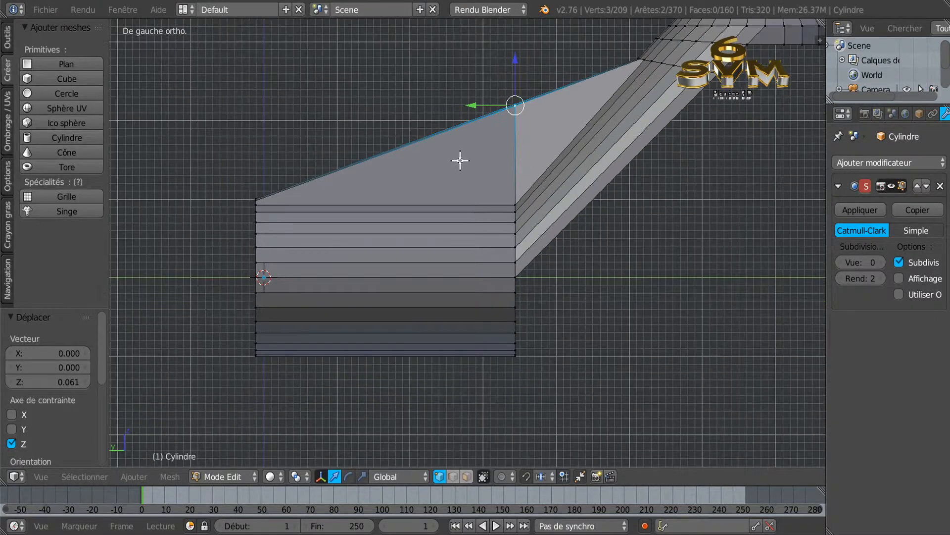
middle_click_drag(464, 161, 550, 224)
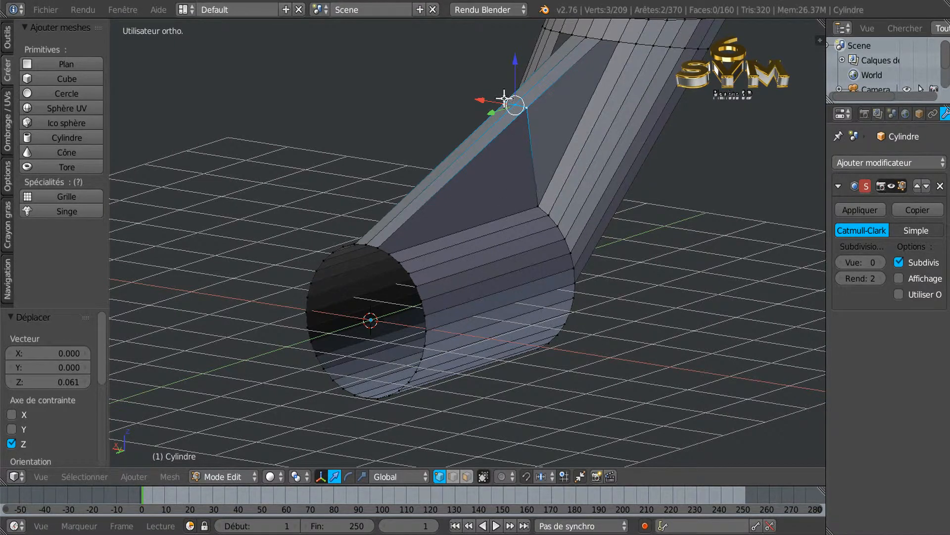
middle_click_drag(525, 104, 664, 146)
middle_click_drag(558, 214, 471, 215)
right_click(545, 196)
right_click(490, 202, "ctrl")
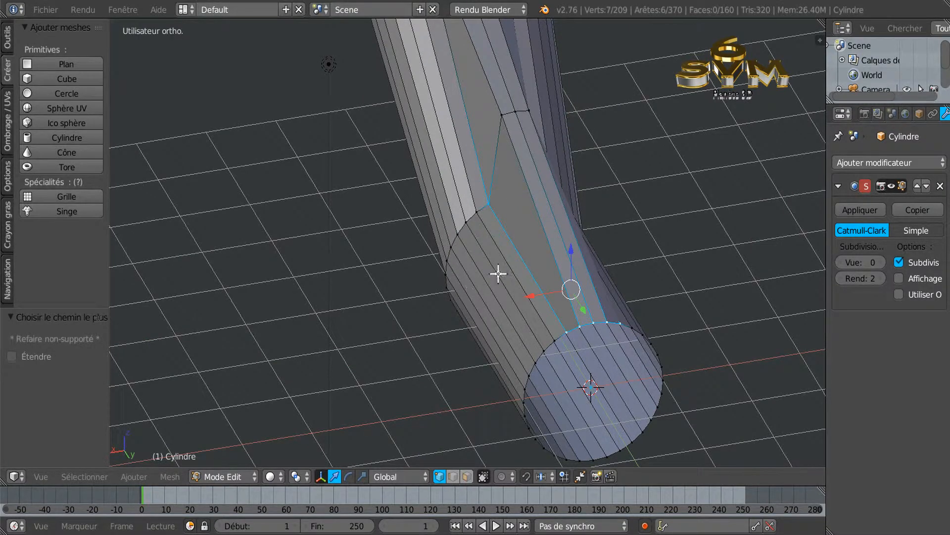
Scale the two bend vertices flanking the base of the ridge to 0.562 along X.
right_click(496, 203)
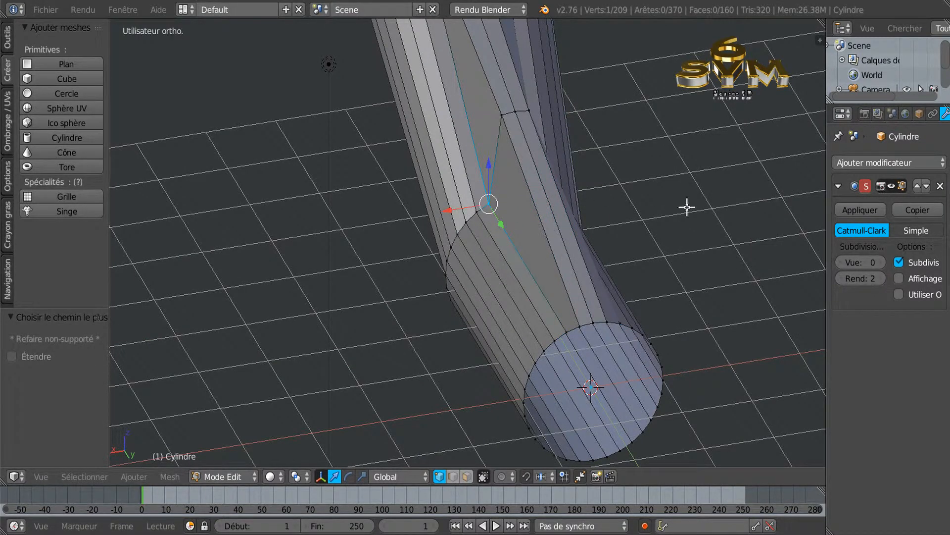
middle_click_drag(687, 207, 573, 213)
right_click(545, 209, "shift")
middle_click_drag(632, 236, 515, 349)
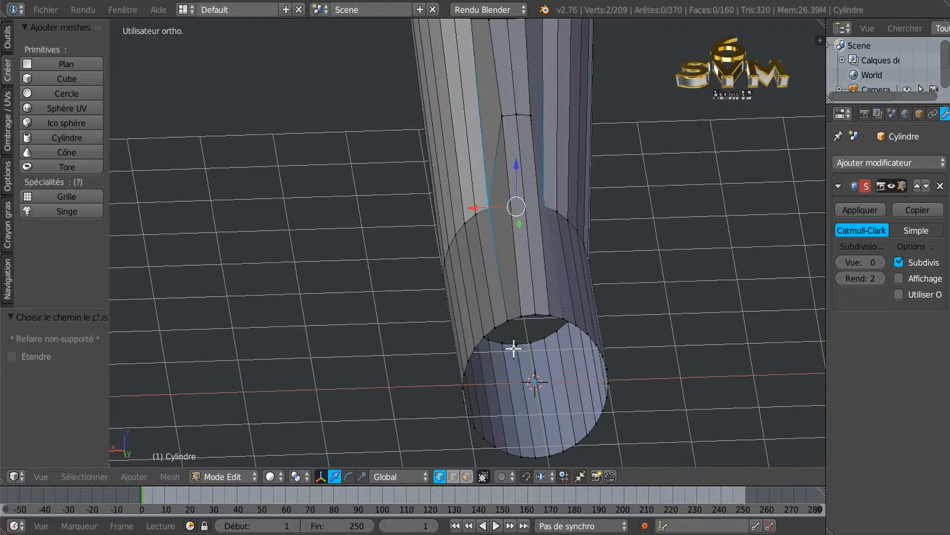
left_click(360, 476)
middle_click_drag(641, 212, 685, 218)
middle_click_drag(576, 227, 600, 275)
key("s")
key("x")
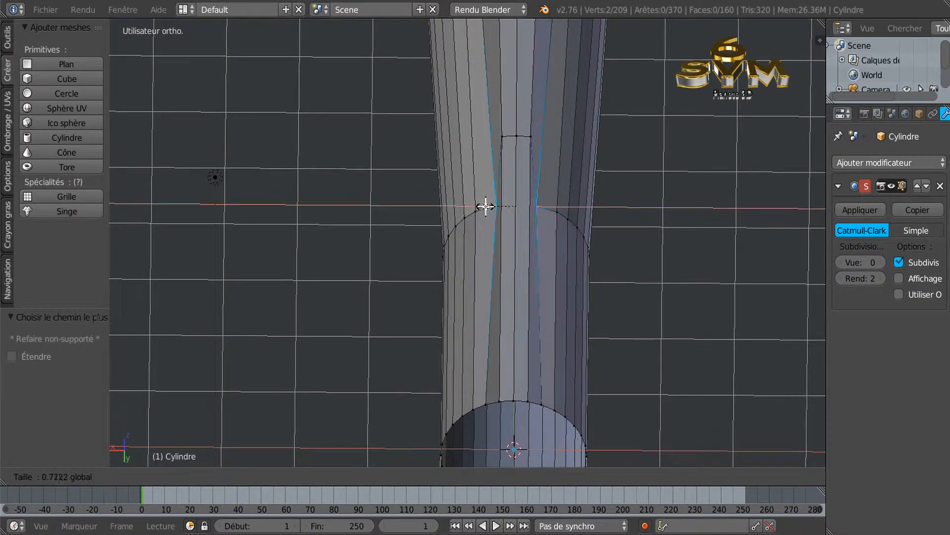
left_click(492, 207)
middle_click_drag(659, 294, 659, 284)
Scale the two vertices flanking the ridge at the straight section's open end to 0.558 along X.
right_click(543, 374, "alt")
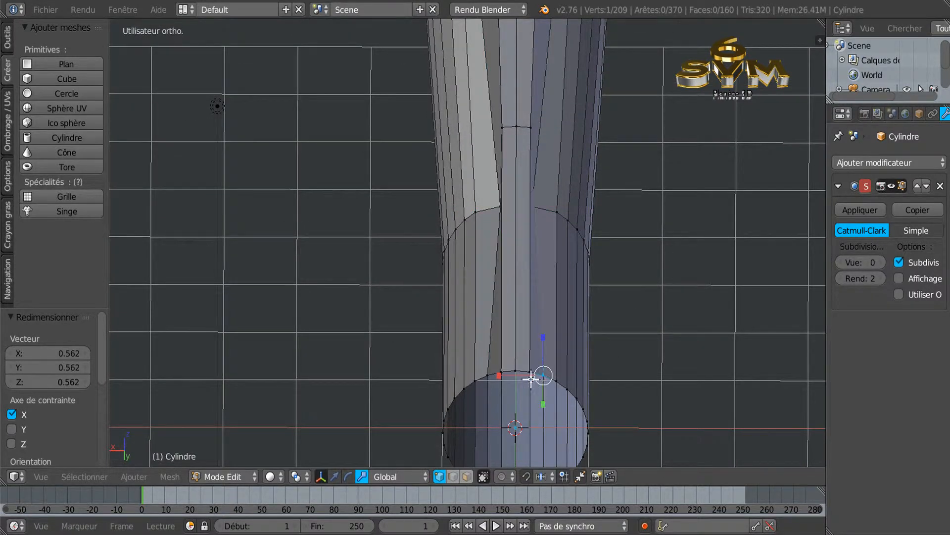
key("s")
key("x")
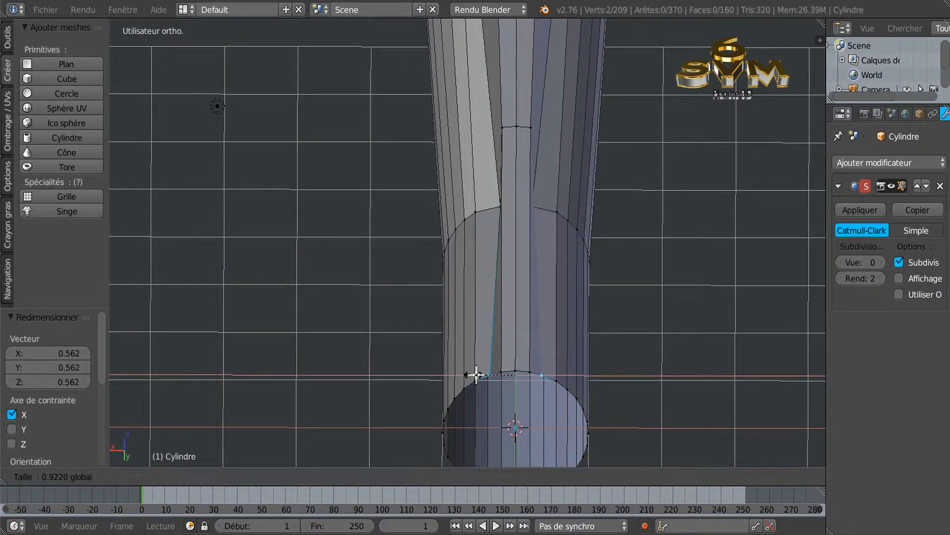
left_click(491, 371)
Scale the two vertices flanking the ridge on the loop below the rim to 0.466 along X.
middle_click_drag(691, 267, 640, 353)
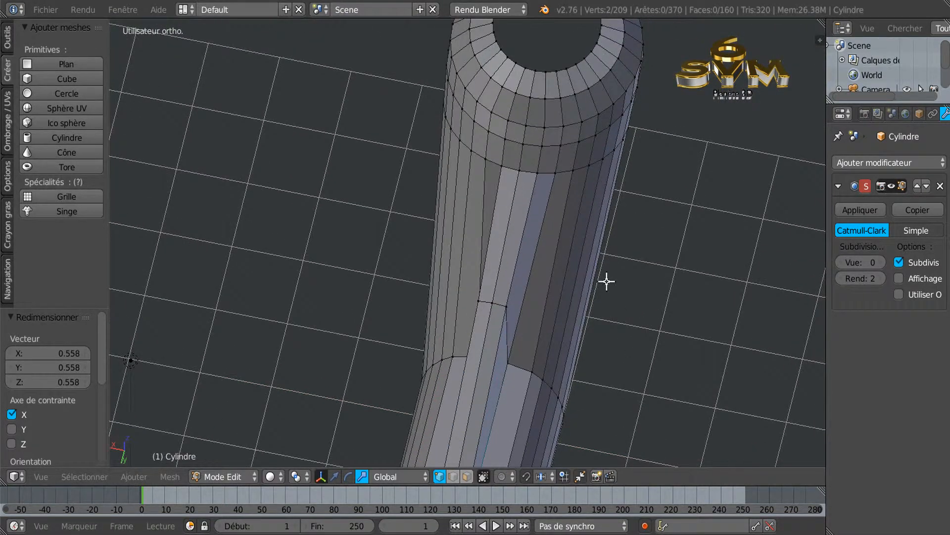
middle_click_drag(607, 278, 628, 272)
right_click(484, 171, "alt")
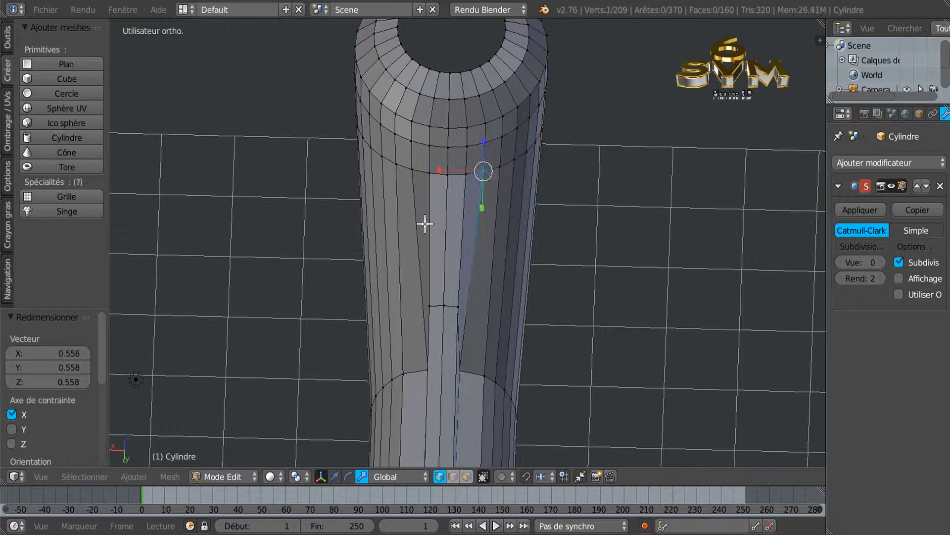
right_click(430, 173, "alt+shift")
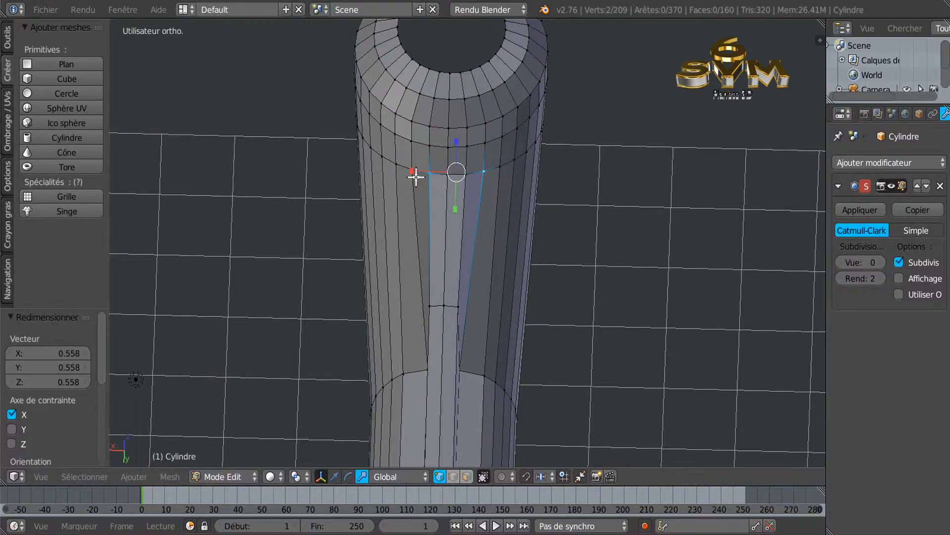
key("s")
key("x")
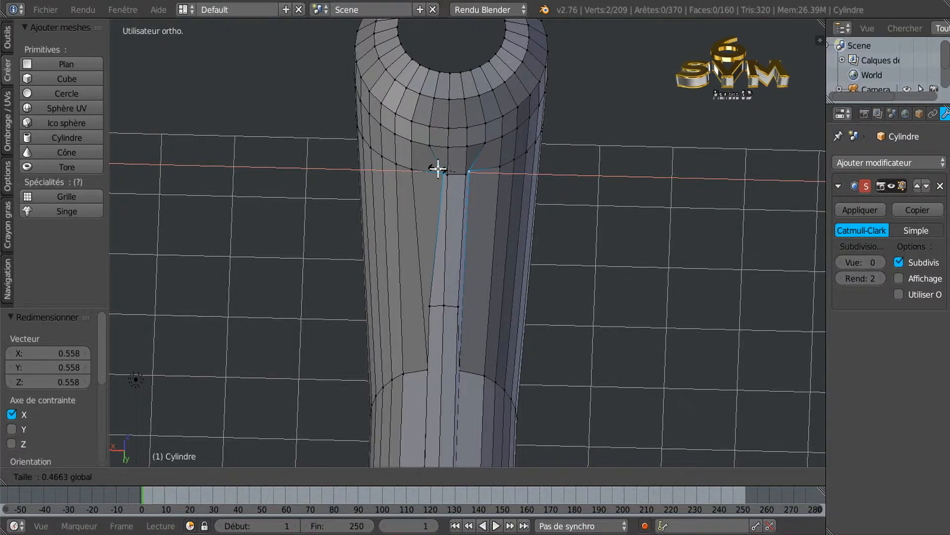
left_click(438, 169)
middle_click_drag(679, 278, 675, 297)
middle_click_drag(567, 285, 566, 297)
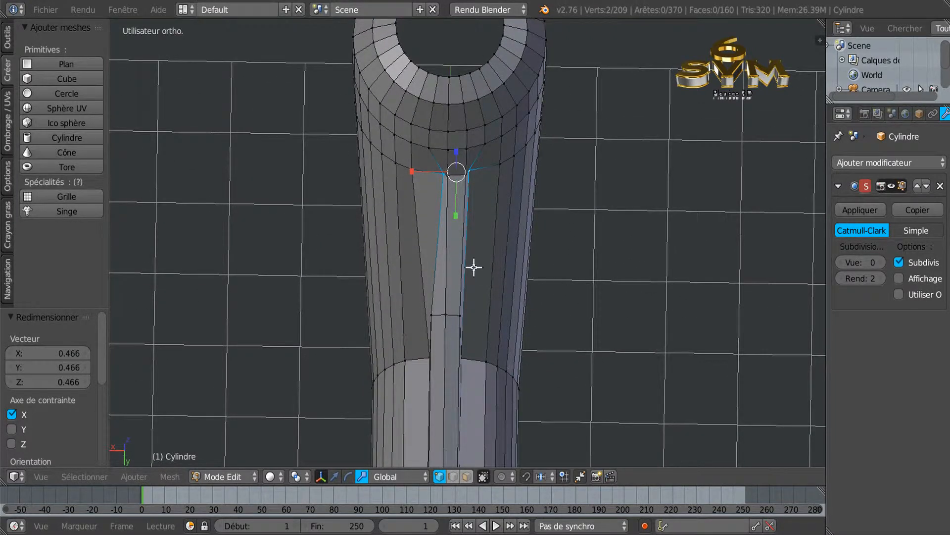
scroll(474, 267, "up", 2)
mouse_move(490, 235)
middle_mouse_down()
mouse_move(495, 272)
mouse_move(486, 229)
middle_mouse_up()
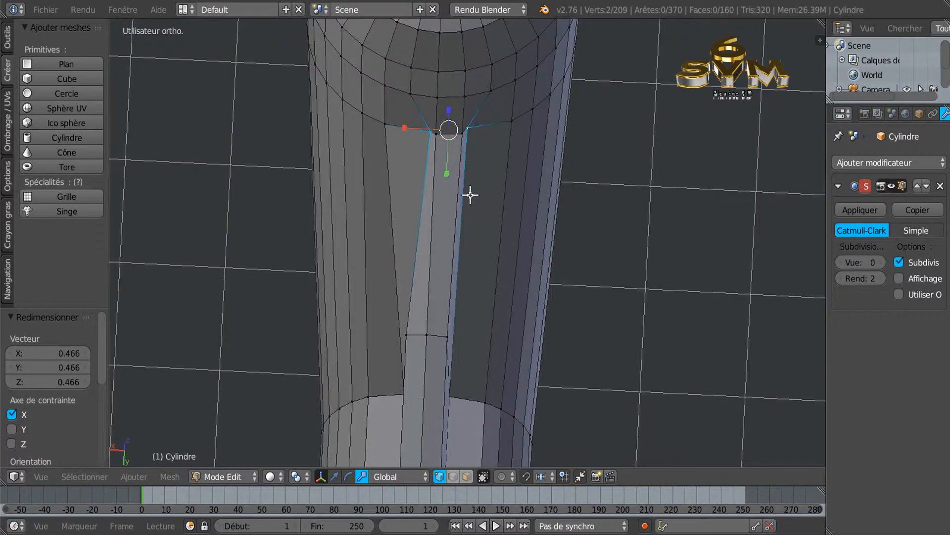
Undo the last X scale of the two vertices flanking the ridge on the loop below the rim.
scroll(470, 194, "up", 1)
middle_click_drag(476, 175, 481, 139)
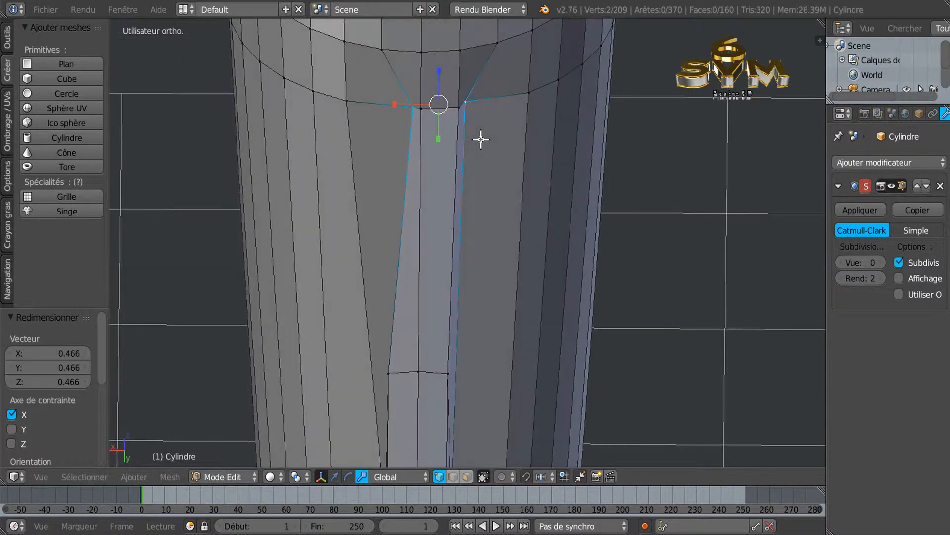
key("ctrl+z")
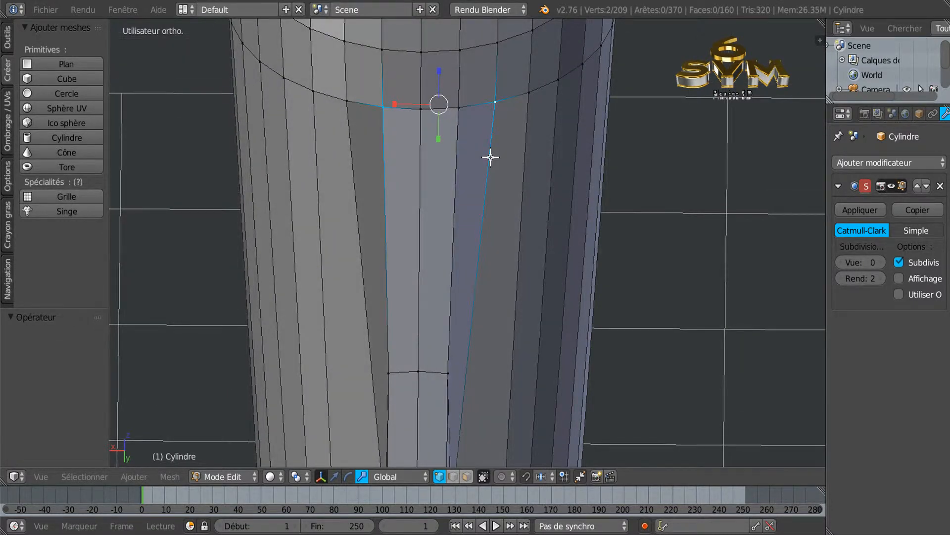
Scale the two outer vertices flanking the ridge on the loop below the rim to 0.533 along X.
middle_click_drag(486, 180, 463, 143)
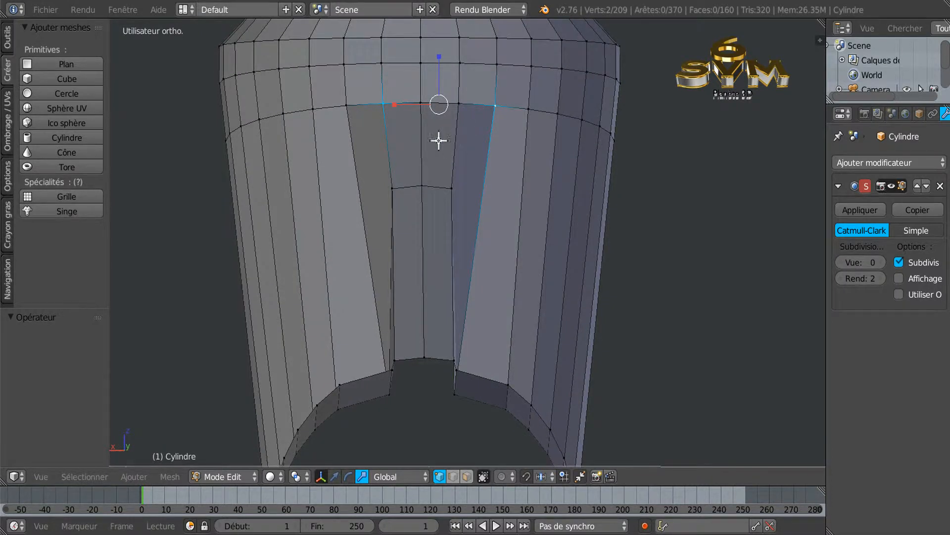
right_click(345, 106)
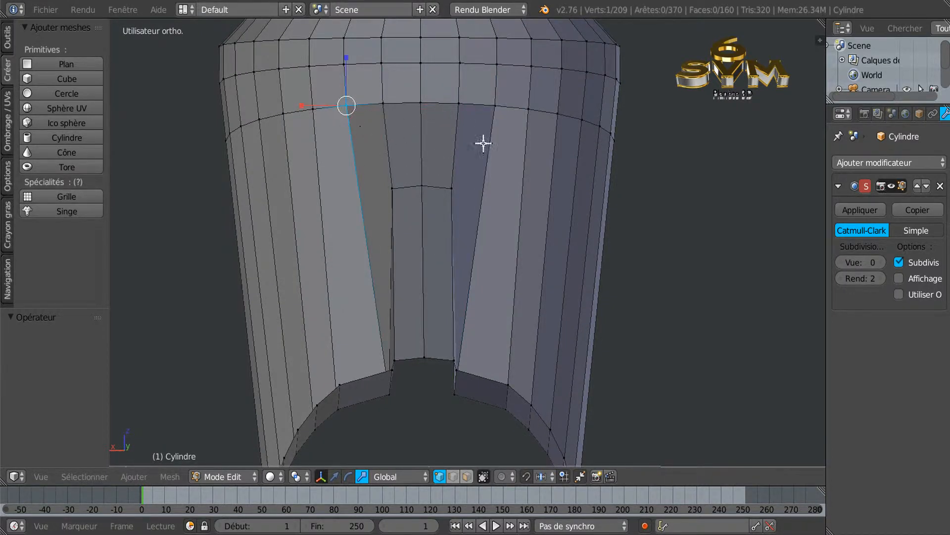
right_click(498, 104, "shift")
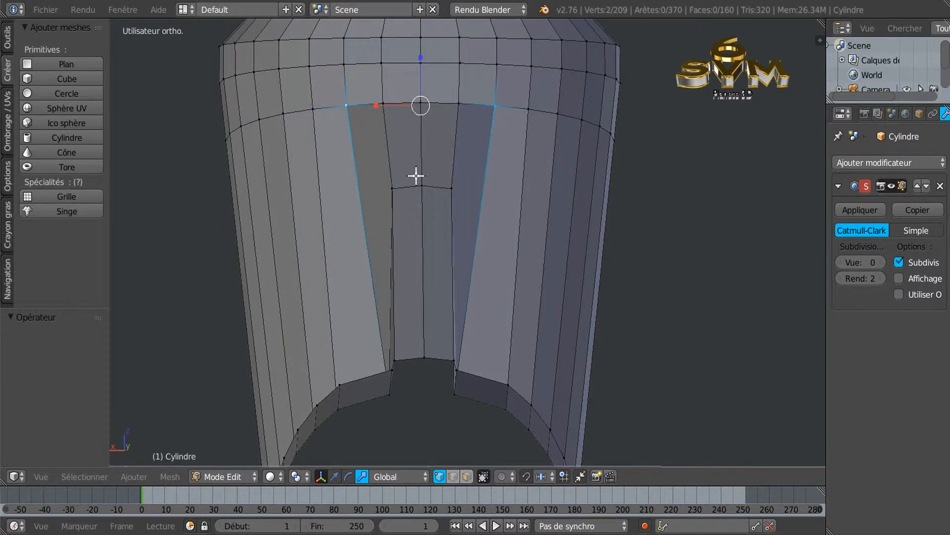
key("s")
key("x")
left_click(400, 105)
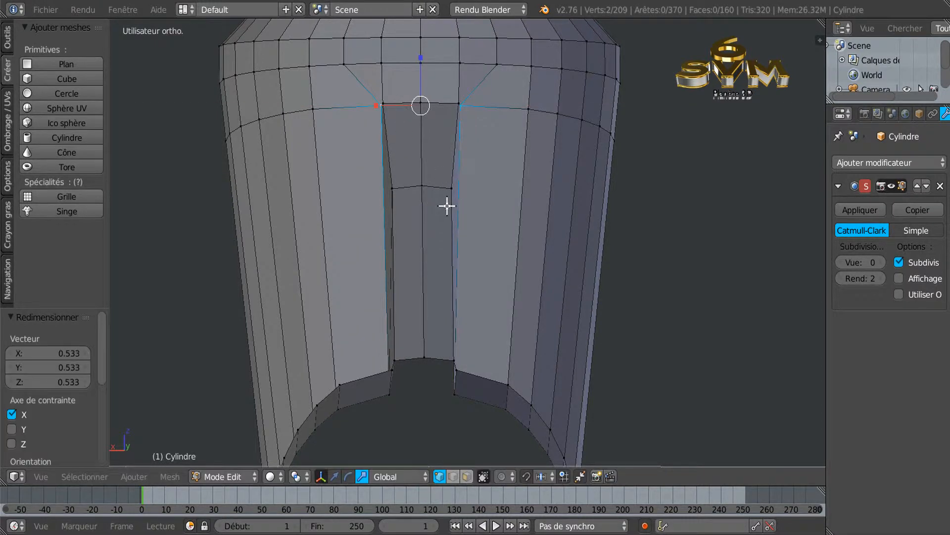
Extrude the ridge's two end edges at the pipe's open end and lower them by 0.049 along Z.
scroll(483, 229, "down", 2)
middle_click_drag(483, 229, 639, 142)
scroll(459, 226, "down", 3)
middle_click_drag(346, 255, 678, 191)
scroll(553, 191, "up", 3)
middle_click_drag(553, 191, 563, 117, "shift")
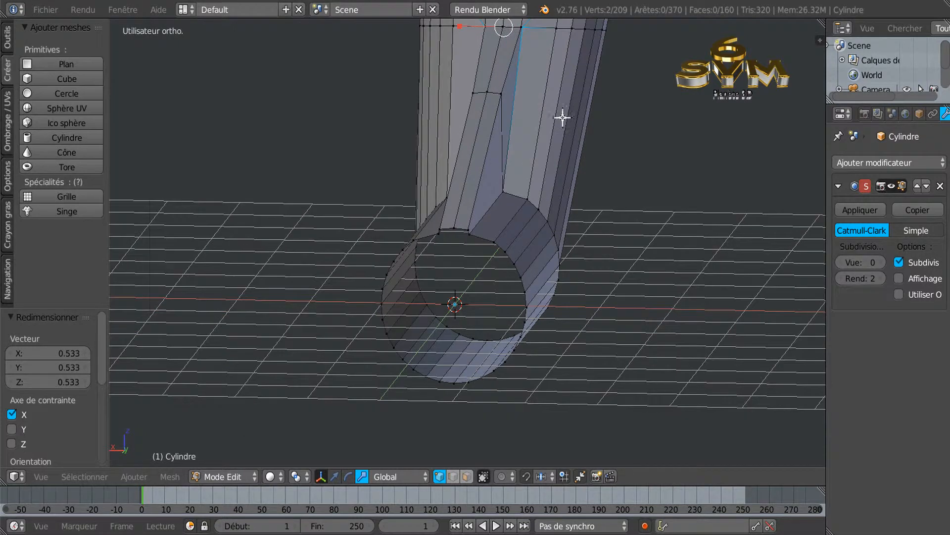
scroll(478, 282, "up", 3)
middle_click_drag(495, 269, 545, 231)
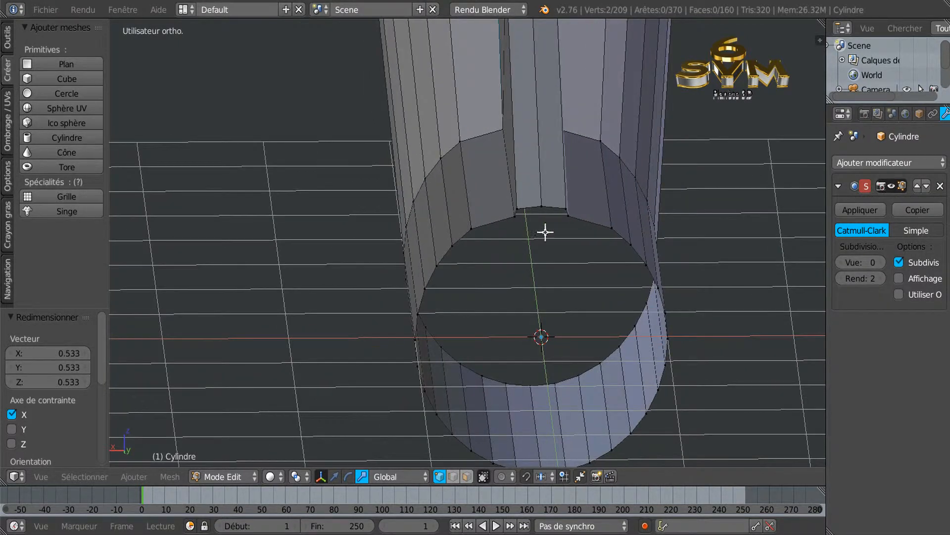
scroll(617, 308, "up", 2)
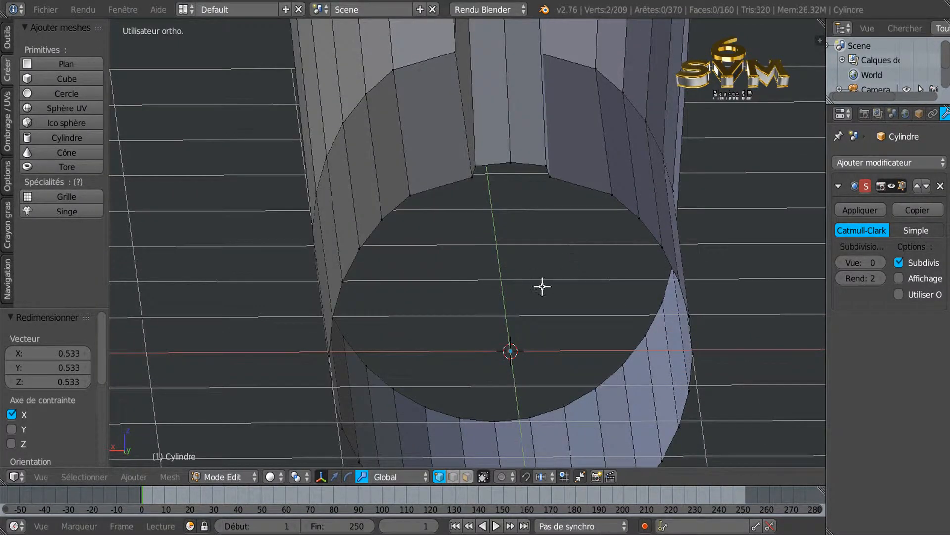
right_click(494, 167)
middle_click_drag(520, 273, 560, 243)
key("e")
right_click(557, 247)
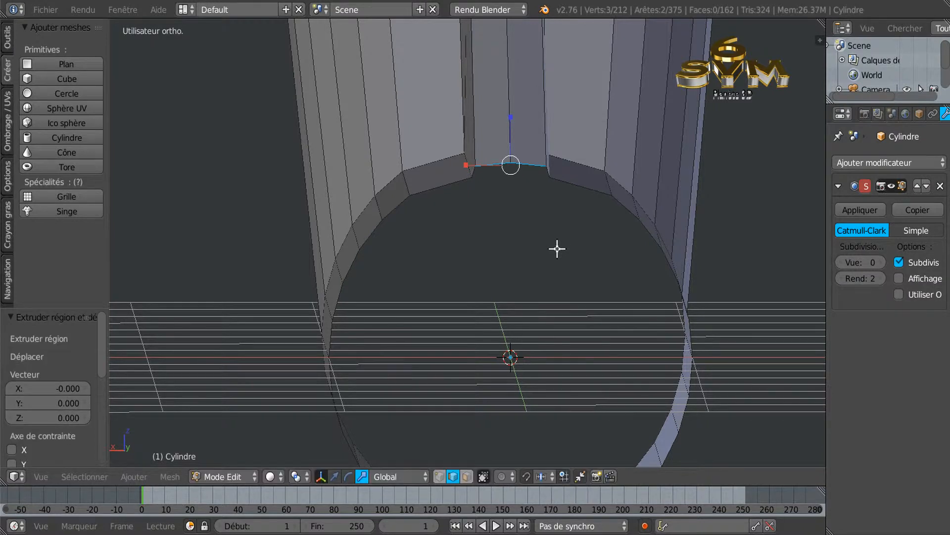
left_click(335, 476)
left_click_drag(513, 124, 513, 133)
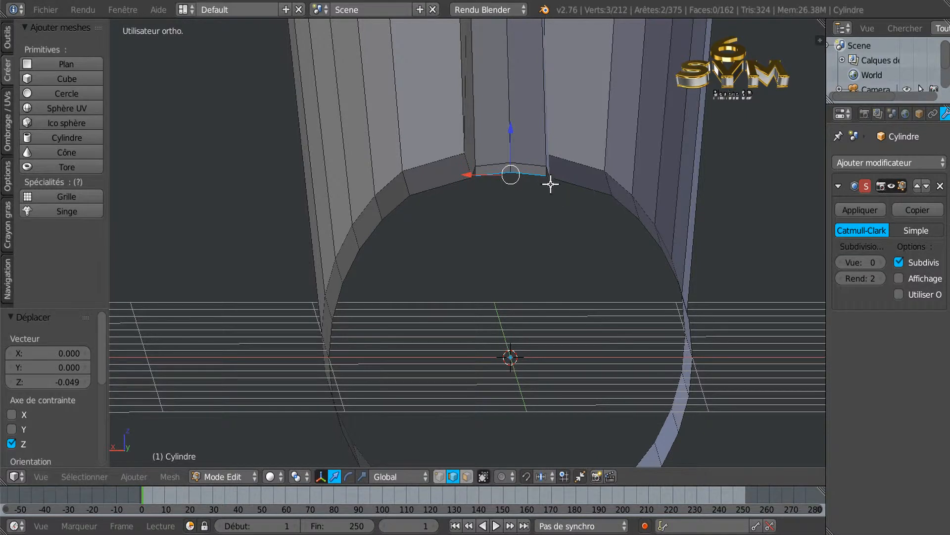
Merge the extruded corner vertex on the ridge's +X side into the adjacent pipe-end vertex with At Last (Au dernier).
middle_click_drag(533, 282, 556, 321)
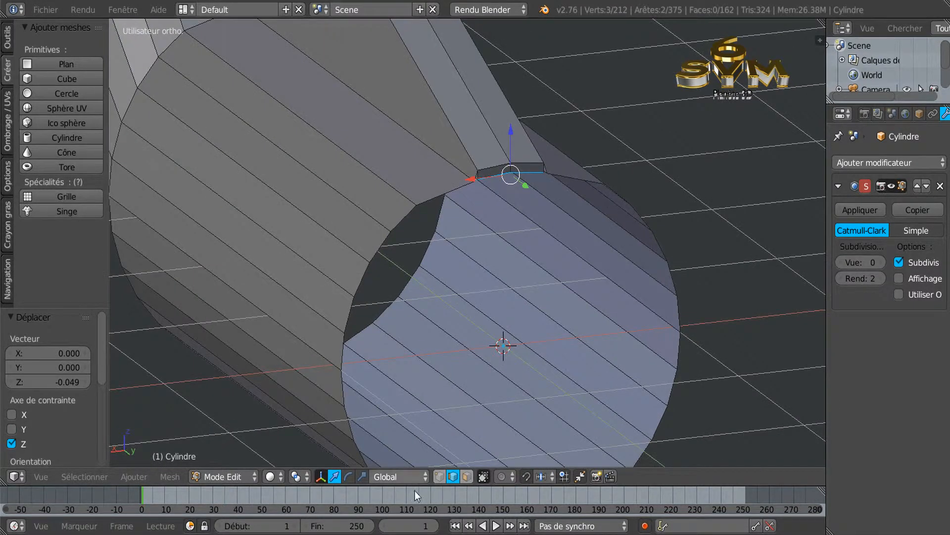
scroll(494, 276, "up", 2)
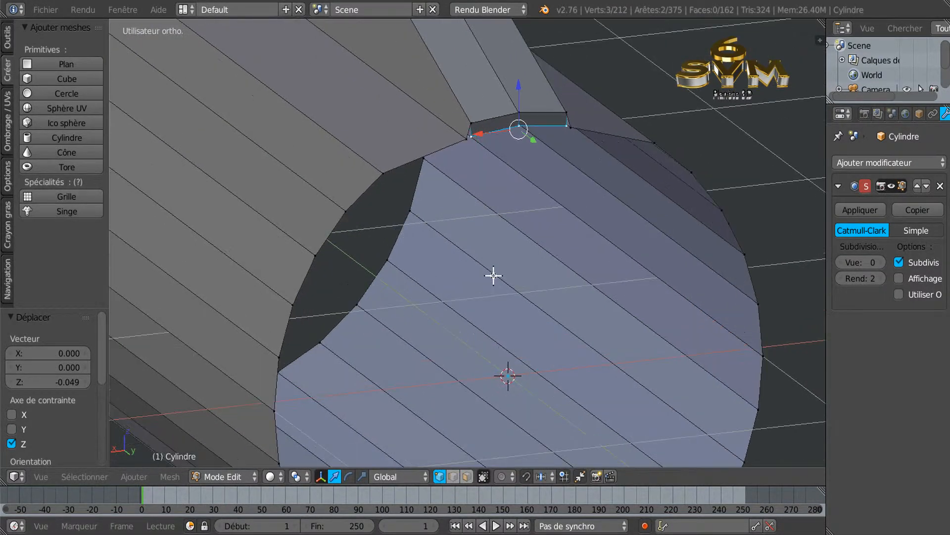
middle_click_drag(508, 185, 486, 142)
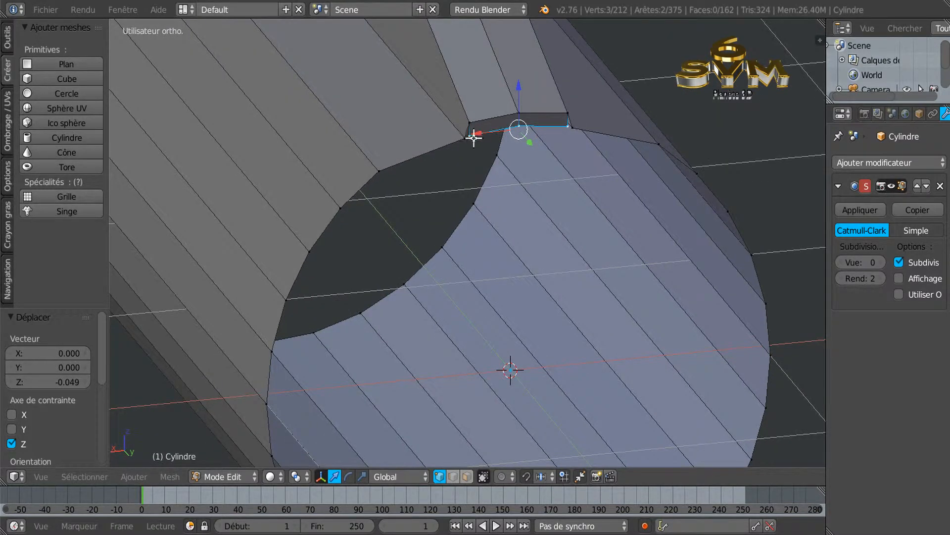
right_click(471, 134)
right_click(468, 134, "shift")
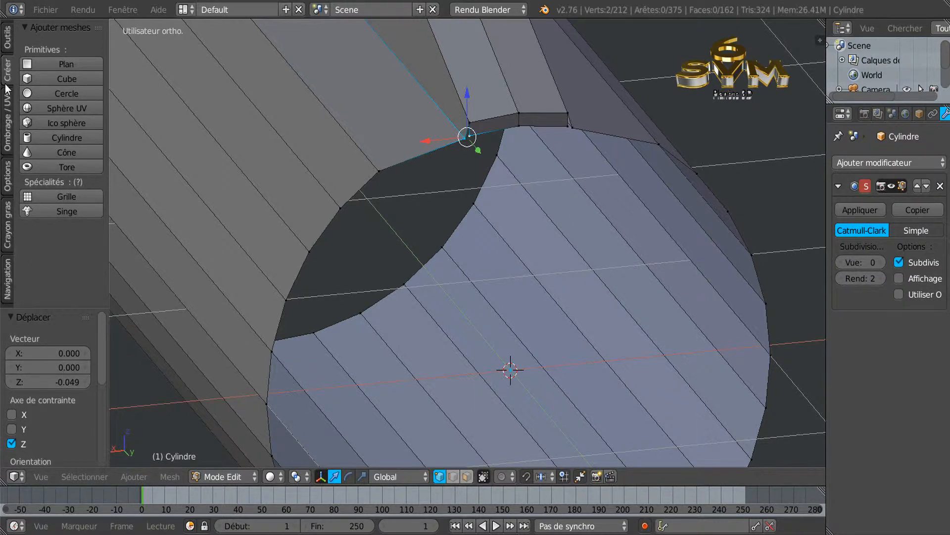
left_click(7, 45)
scroll(102, 147, "down", 3)
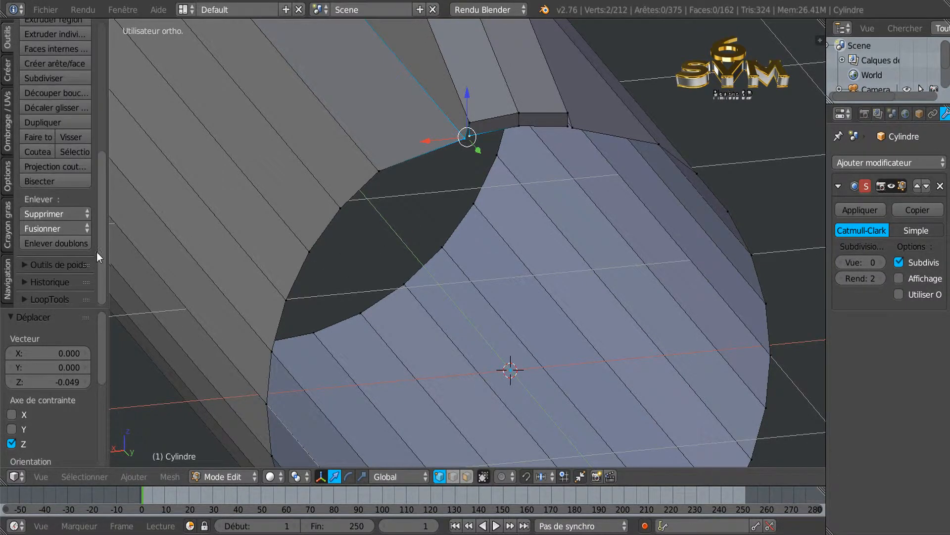
left_click(45, 229)
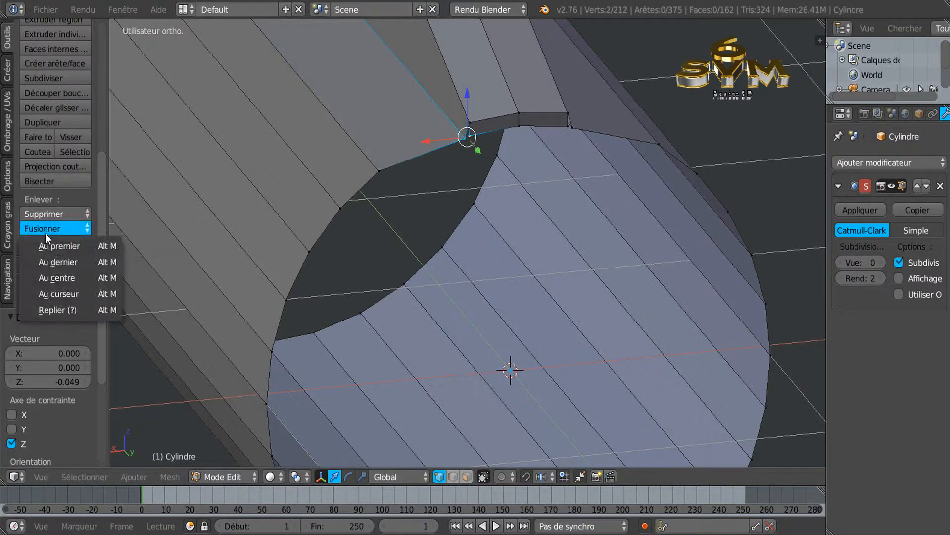
left_click(49, 262)
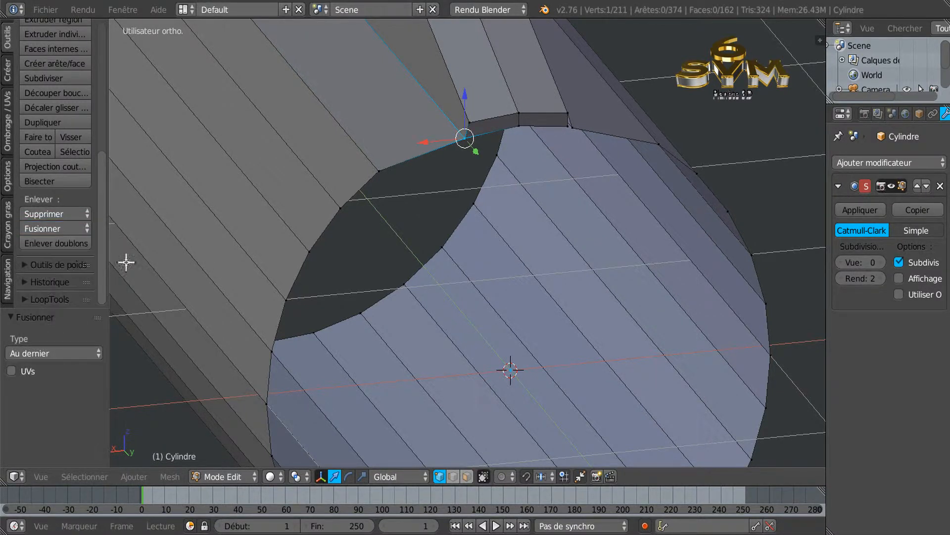
Merge the extruded corner vertex on the ridge's -X side into its neighbouring pipe-end vertex with At Last (Au dernier).
right_click(566, 126)
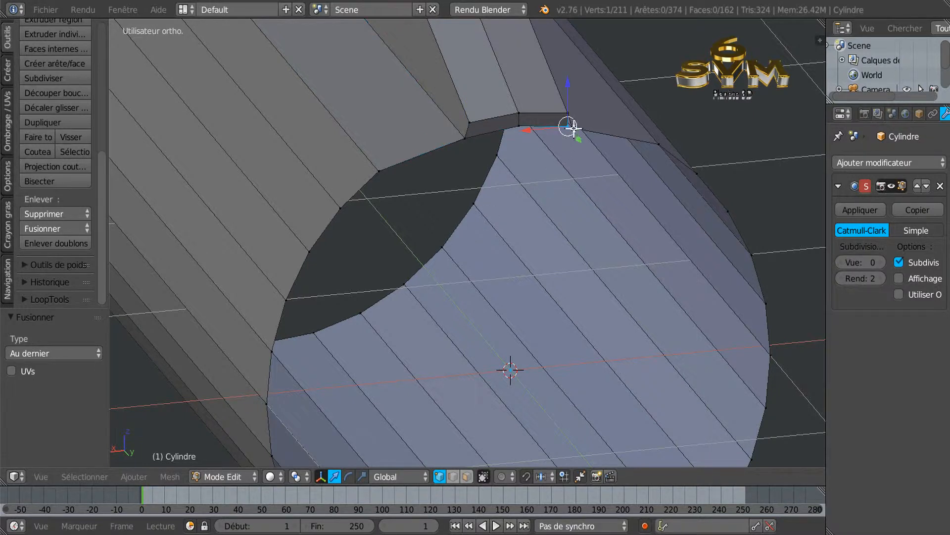
right_click(573, 127, "shift")
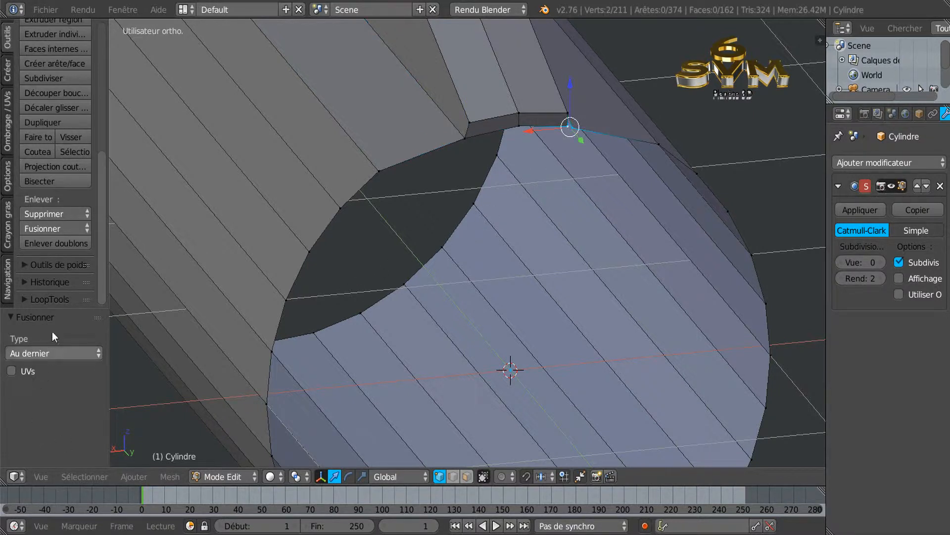
left_click(45, 229)
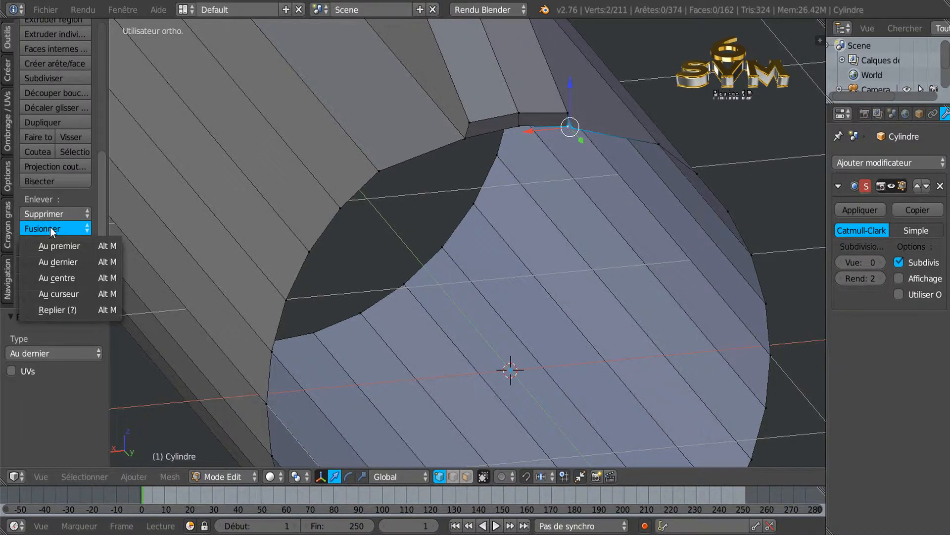
left_click(57, 261)
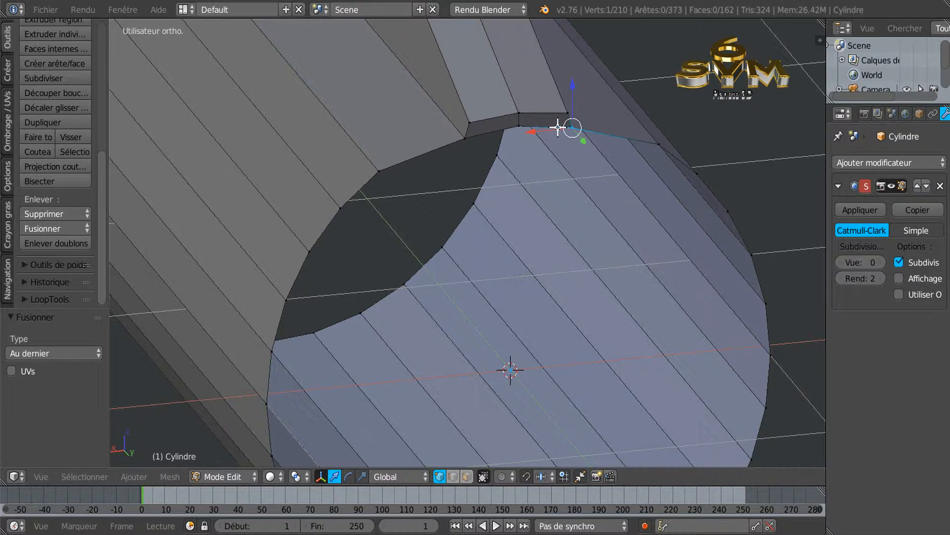
Select the whole edge loop of the pipe's open end and round it with the LoopTools Circle (Cercle) operation.
middle_click_drag(674, 235, 650, 240)
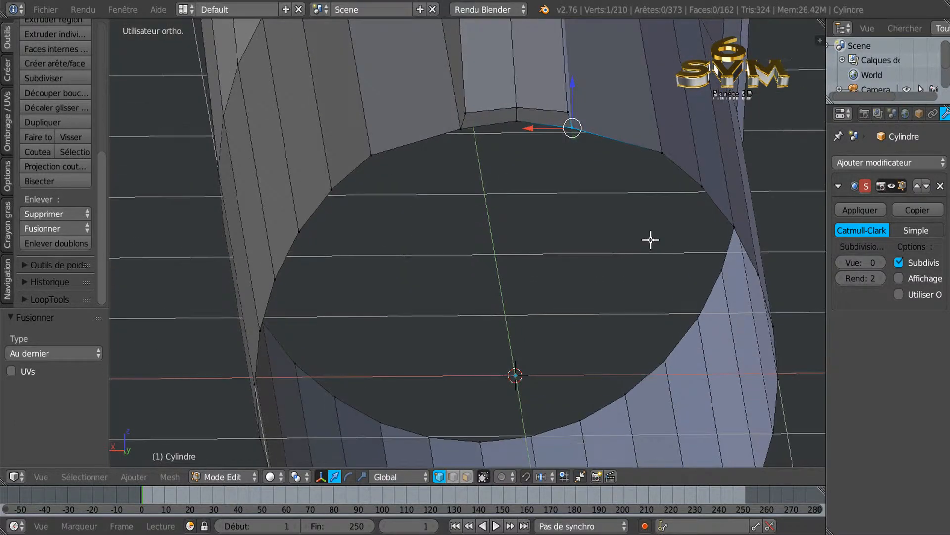
right_click(636, 144, "alt")
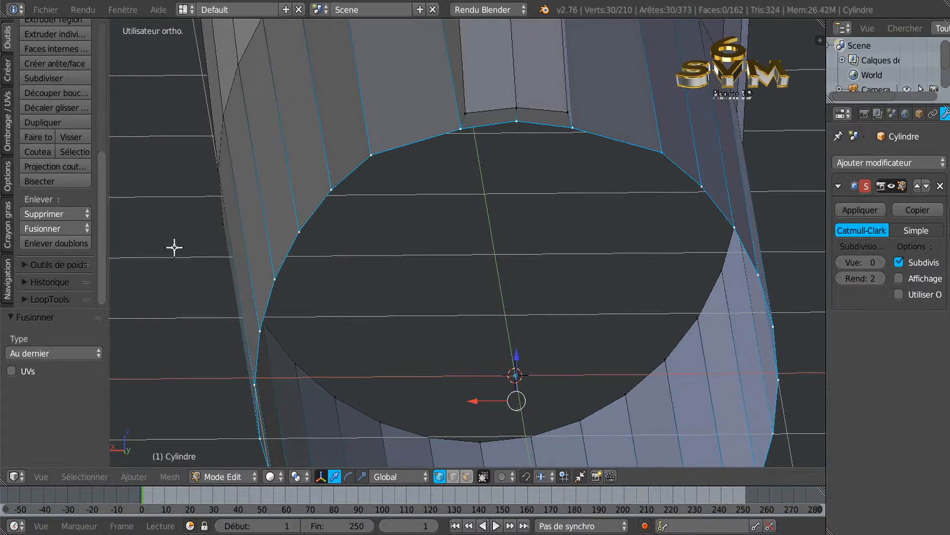
key("w")
mouse_move(145, 122)
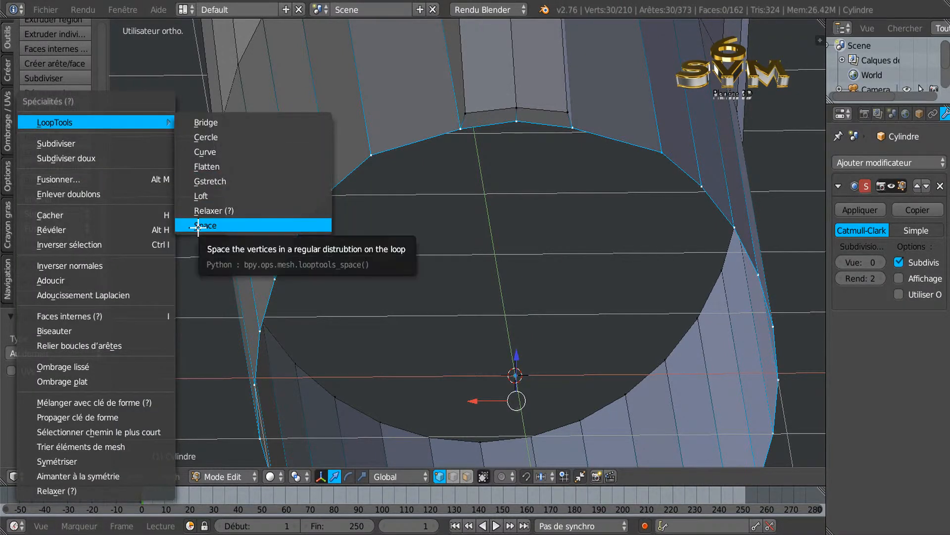
left_click(207, 138)
Extrude the open-end loop inward by scaling it to 0.848 to form a flat ring at the pipe's end.
scroll(318, 246, "down", 2)
middle_click_drag(467, 322, 399, 337)
scroll(399, 337, "down", 5)
middle_click_drag(484, 349, 484, 355)
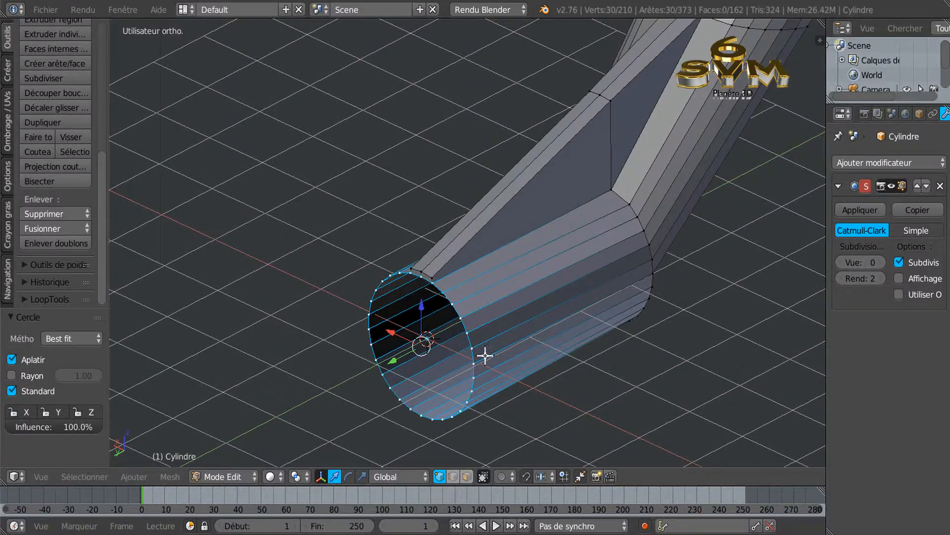
scroll(518, 382, "up", 1)
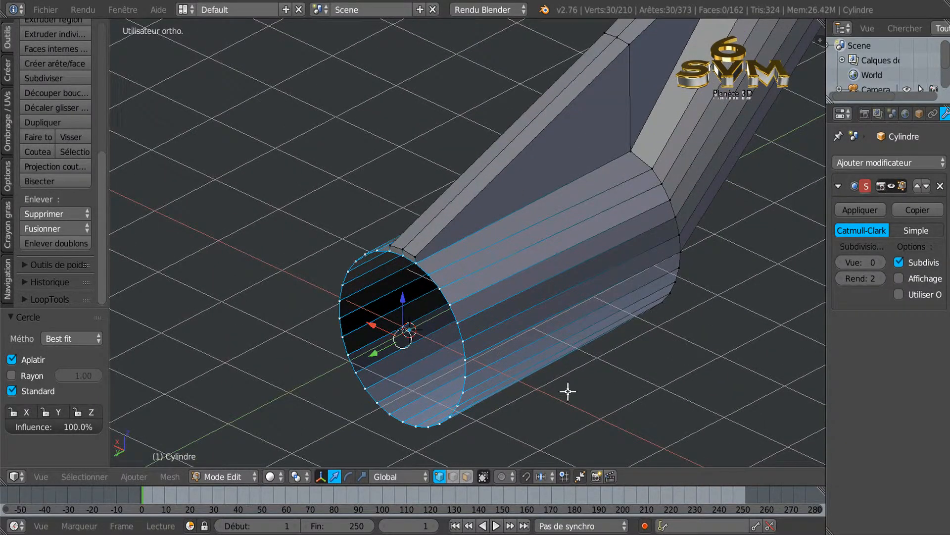
key("e")
key("s")
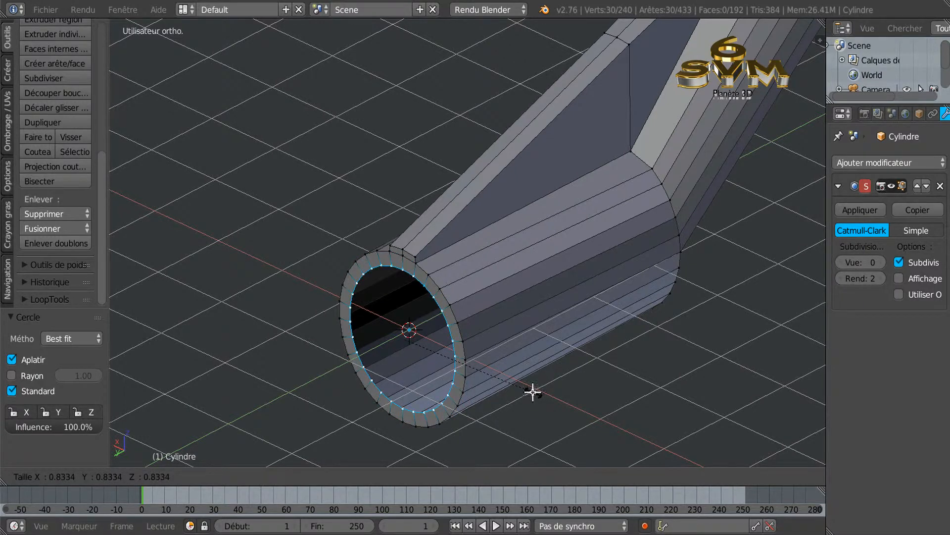
left_click(537, 391)
Extrude the inner loop of the end ring and move it 5.530 along Y to form a narrower straight tube.
scroll(535, 391, "down", 2)
middle_click_drag(481, 326, 478, 365)
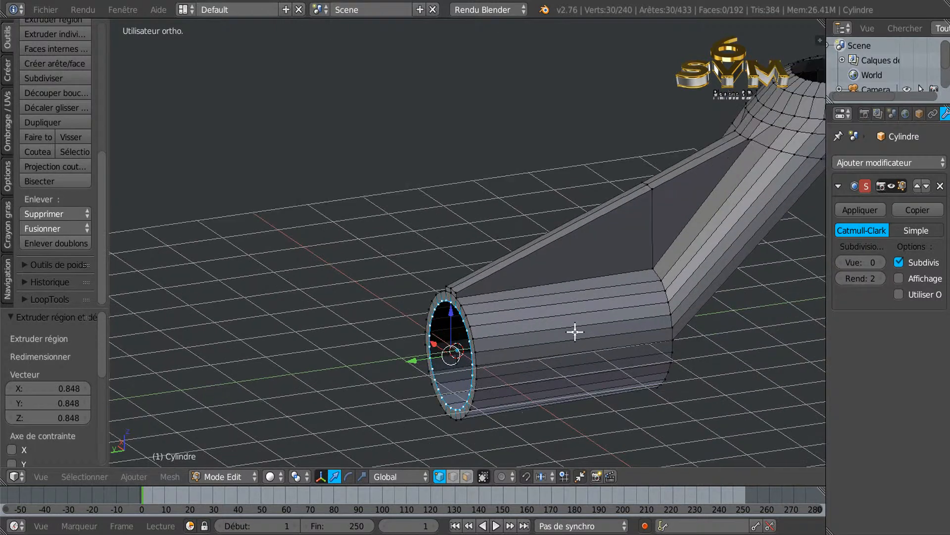
middle_click_drag(575, 332, 560, 368)
key("e")
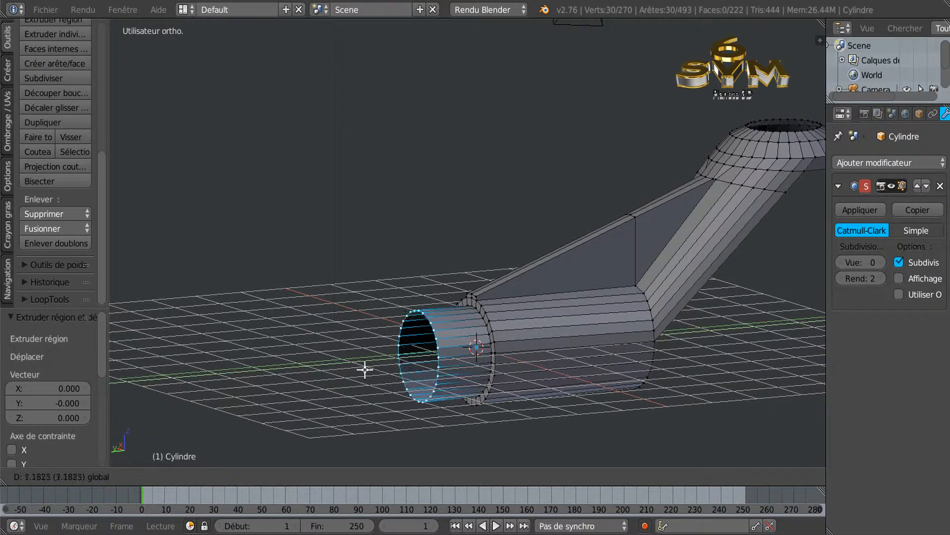
left_click_drag(261, 379, 194, 377)
Select the straight tube together with the pipe's end ring in wireframe and move them -1.521 along Y.
scroll(447, 373, "down", 3)
middle_click_drag(599, 346, 569, 343)
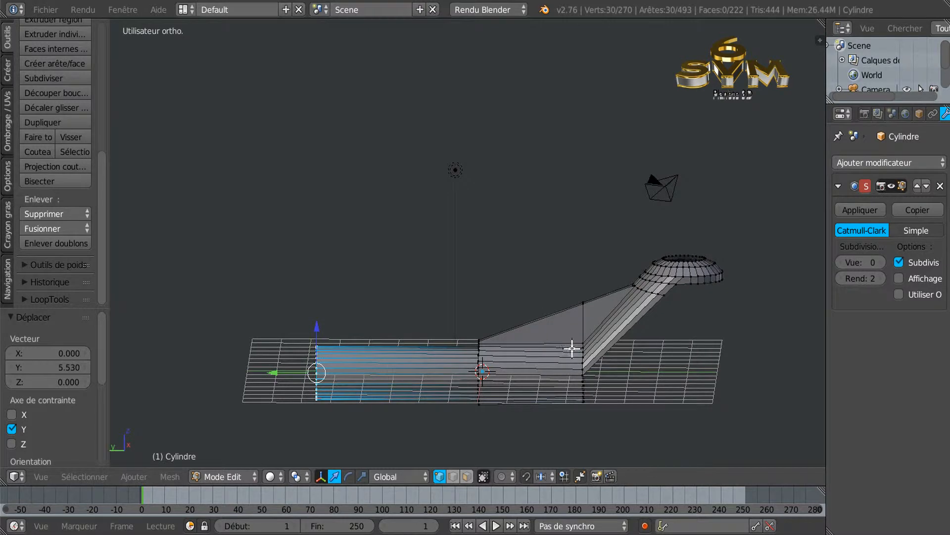
middle_click_drag(601, 372, 556, 324, "shift")
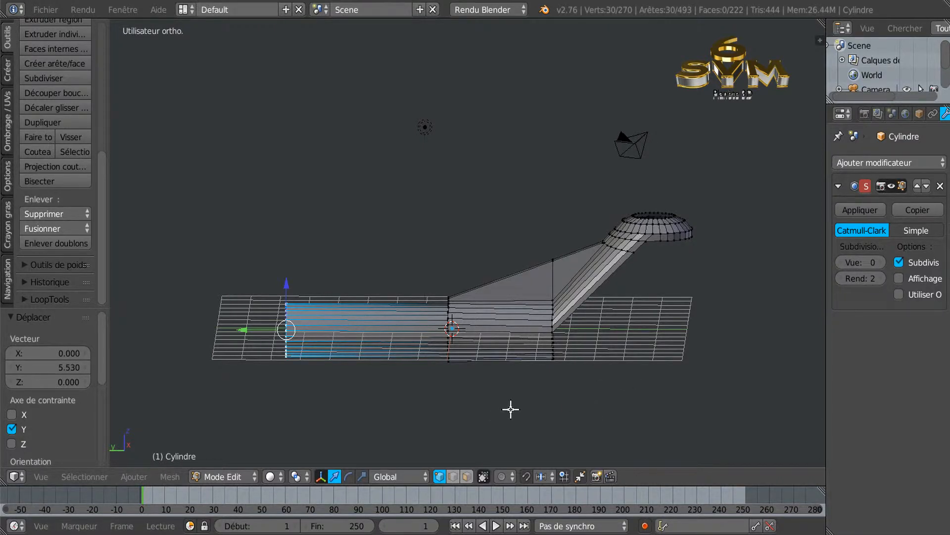
scroll(479, 401, "up", 2)
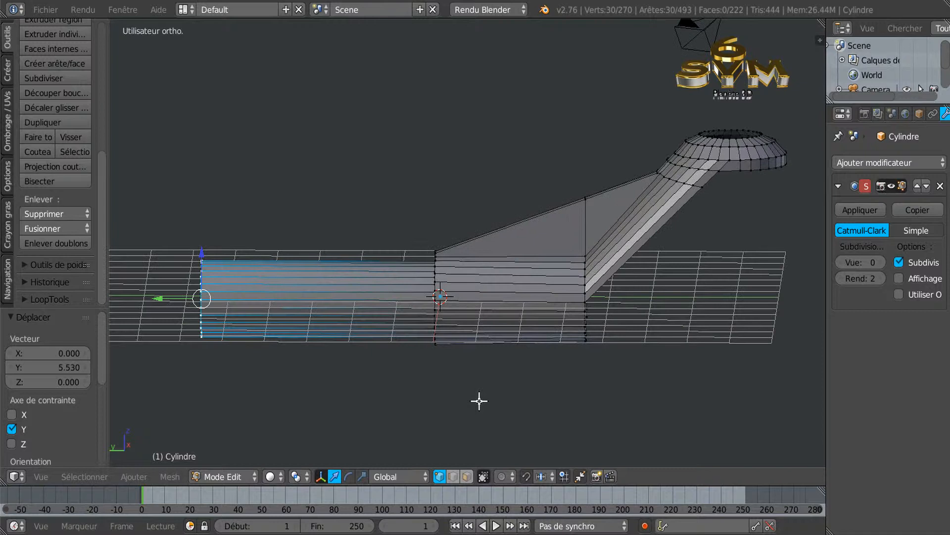
key("z")
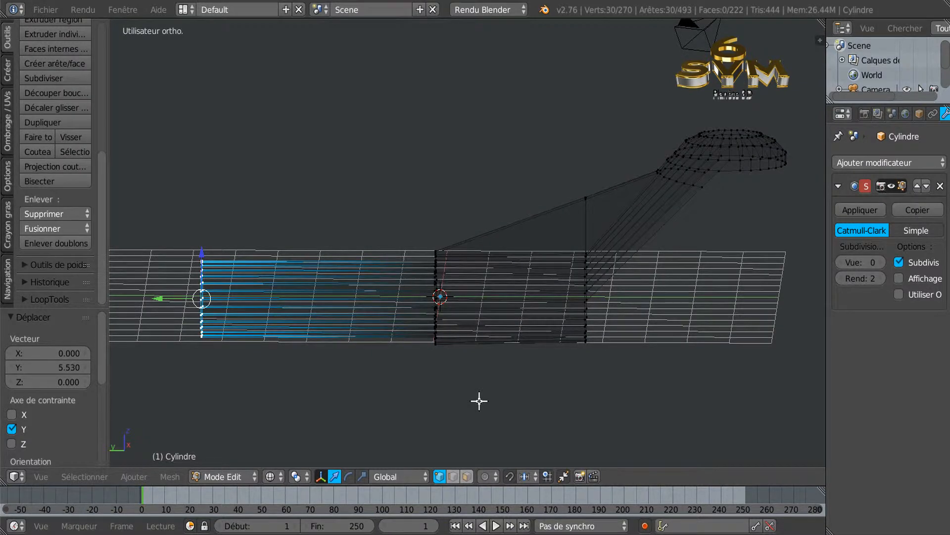
key("x")
key("c")
left_click_drag(420, 238, 420, 339)
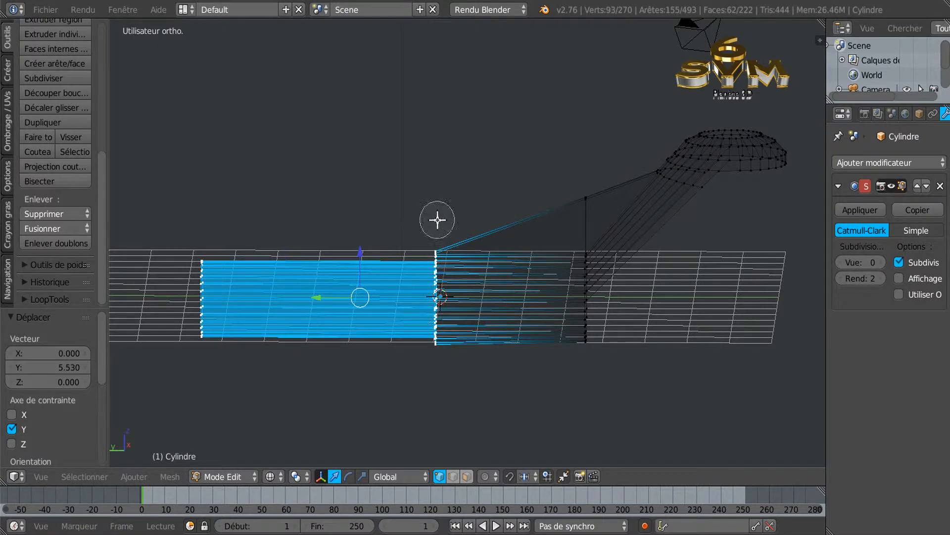
right_click(389, 368)
left_click_drag(319, 301, 378, 306)
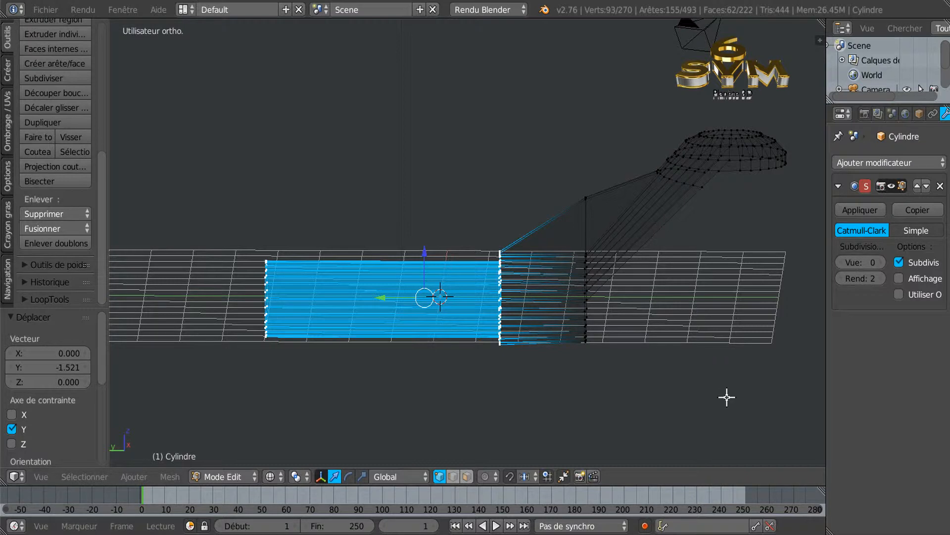
Select the three vertices at the ridge's middle and lower them by -0.270 along Z.
key("a")
key("c")
left_click(586, 198)
right_click(697, 332)
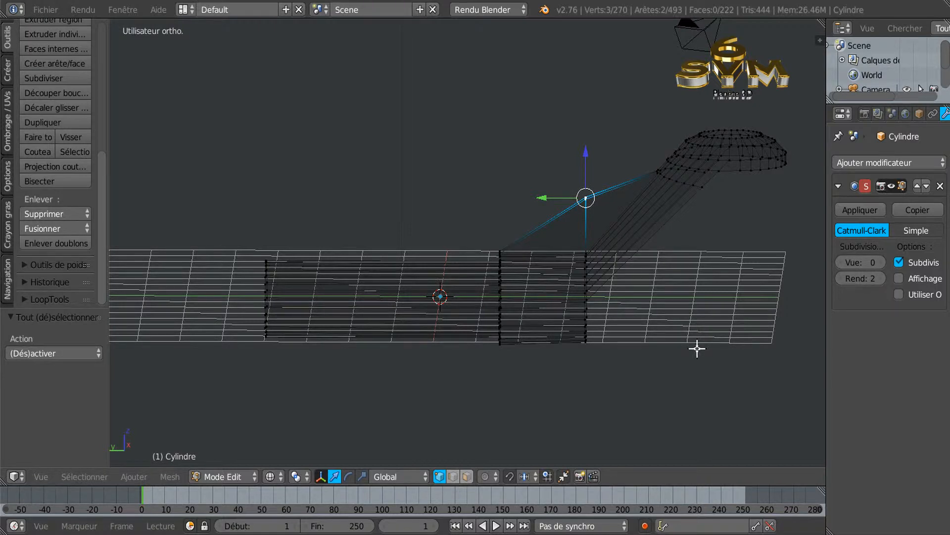
key("z")
left_click_drag(586, 155, 591, 171)
Set the Subdivision Surface modifier's view level to 3.
middle_click_drag(703, 291, 653, 303)
left_click(881, 262)
left_click(881, 262)
left_click(881, 261)
middle_click_drag(731, 297, 620, 308)
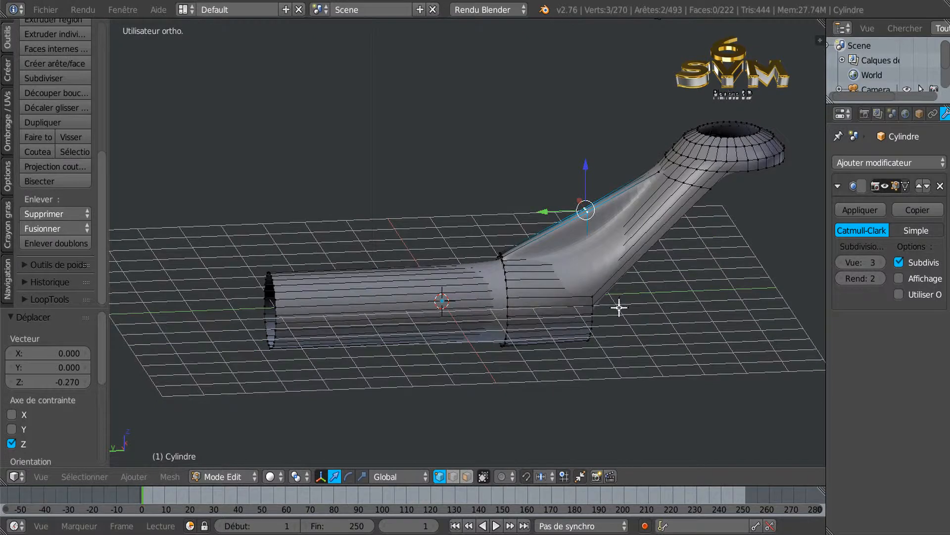
scroll(622, 327, "up", 1)
scroll(621, 328, "down", 1)
mouse_move(524, 363)
middle_mouse_down()
mouse_move(509, 364)
mouse_move(537, 384)
mouse_move(529, 377)
middle_mouse_up()
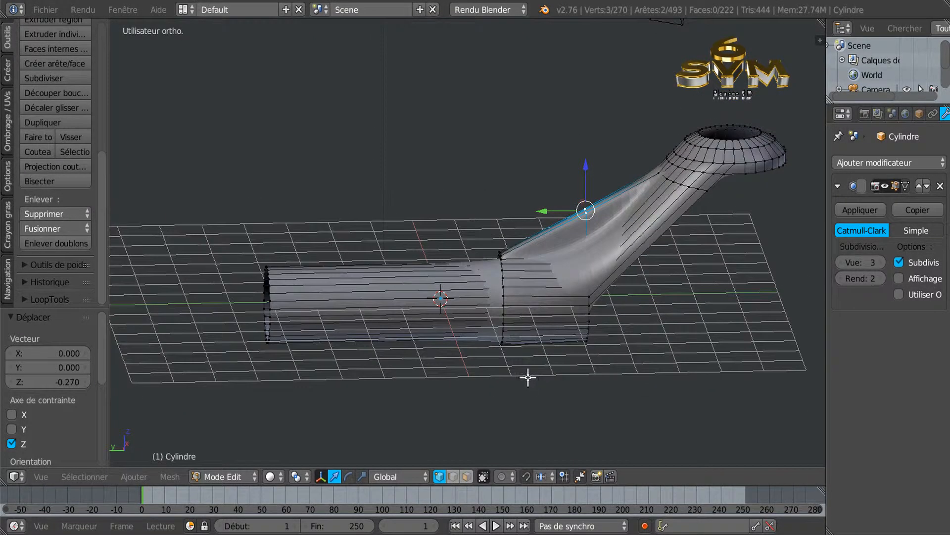
Add a single loop cut around the straight tube and slide it close to the pipe's end ring.
key("ctrl+r")
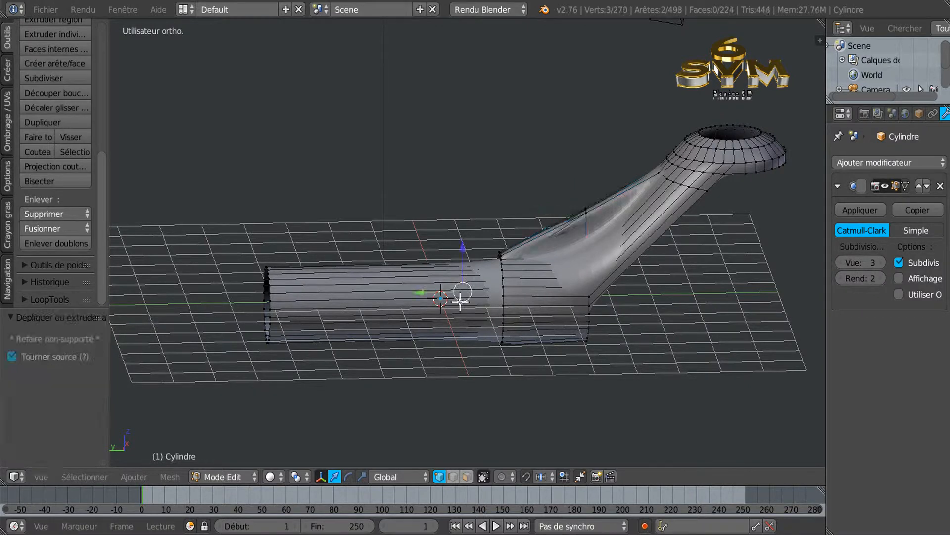
left_click(456, 307)
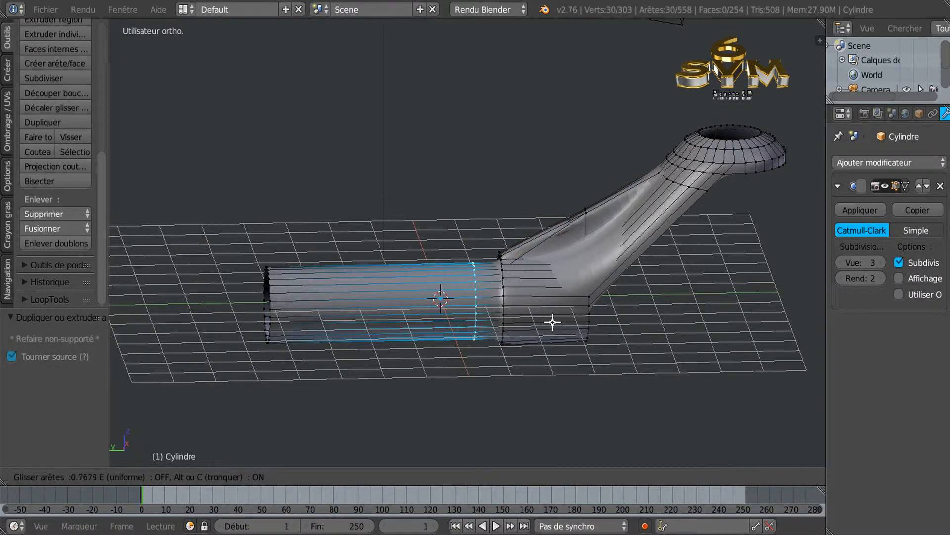
left_click(571, 321)
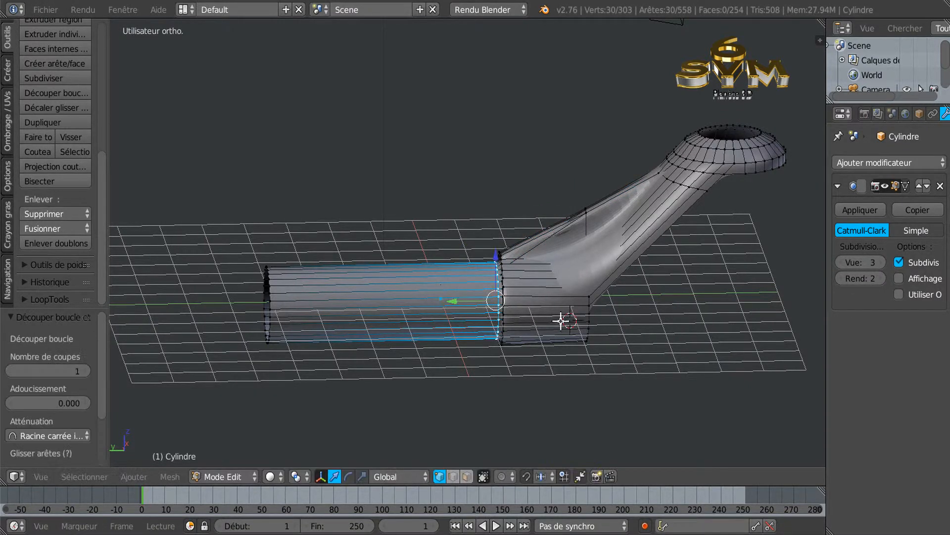
scroll(543, 322, "up", 4)
middle_click_drag(533, 352, 556, 361)
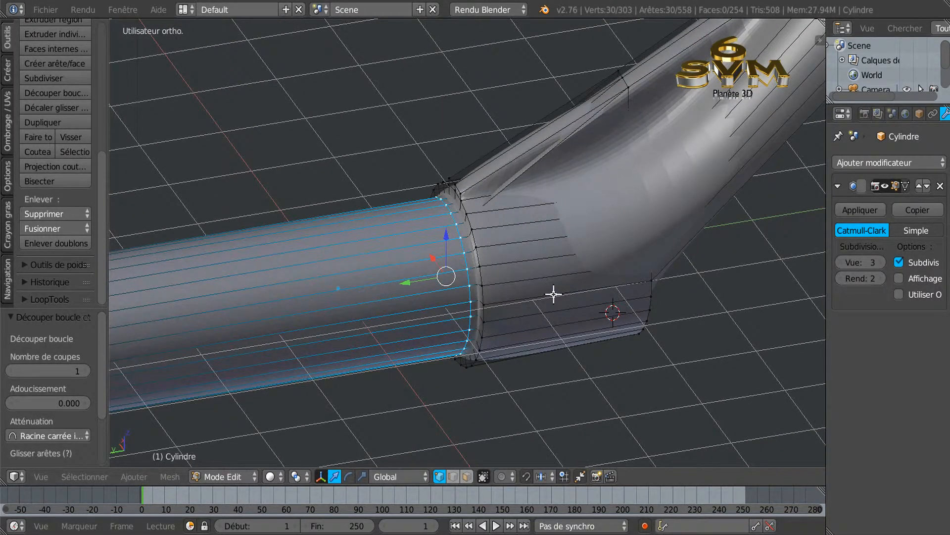
Examine the shading artefact beside the ridge in Object Mode and in wireframe.
key("Tab")
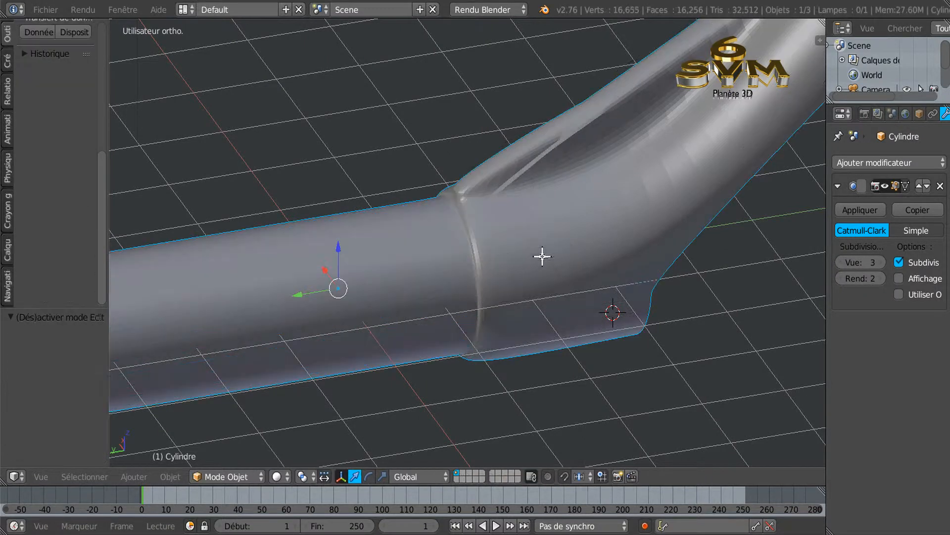
key("Tab")
middle_click_drag(560, 182, 575, 255)
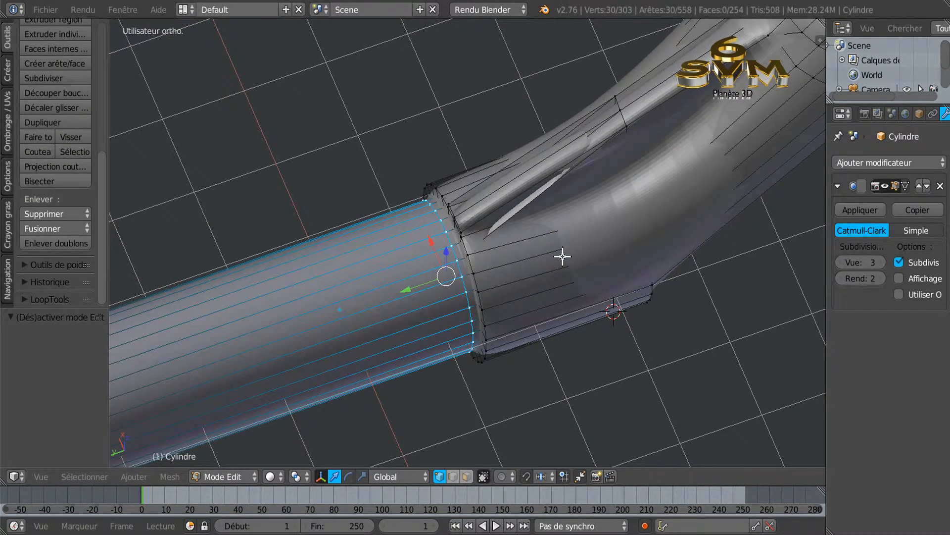
key("z")
mouse_move(538, 241)
middle_mouse_down()
mouse_move(568, 206)
mouse_move(539, 260)
mouse_move(547, 262)
mouse_move(492, 219)
mouse_move(504, 227)
mouse_move(505, 312)
mouse_move(505, 259)
mouse_move(519, 258)
mouse_move(555, 286)
mouse_move(594, 283)
mouse_move(526, 276)
mouse_move(516, 252)
mouse_move(509, 267)
mouse_move(492, 259)
mouse_move(478, 221)
middle_mouse_up()
key("Tab")
key("Tab")
key("z")
Set the Subdivision Surface modifier's view level to 0.
scroll(518, 256, "up", 3)
left_click(837, 261)
left_click(836, 261)
left_click(836, 261)
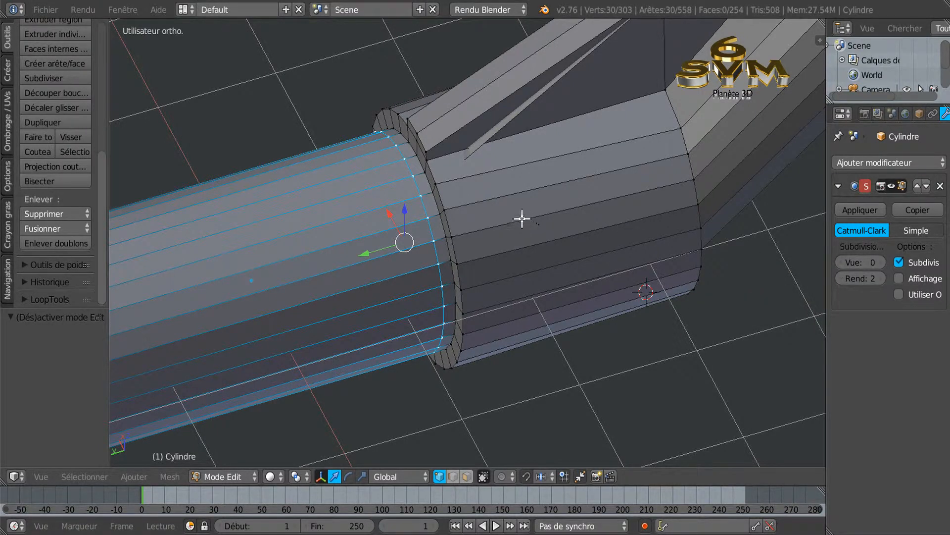
Clear the selection and select only the three stray vertices inside the tube in wireframe.
key("a")
key("a")
key("a")
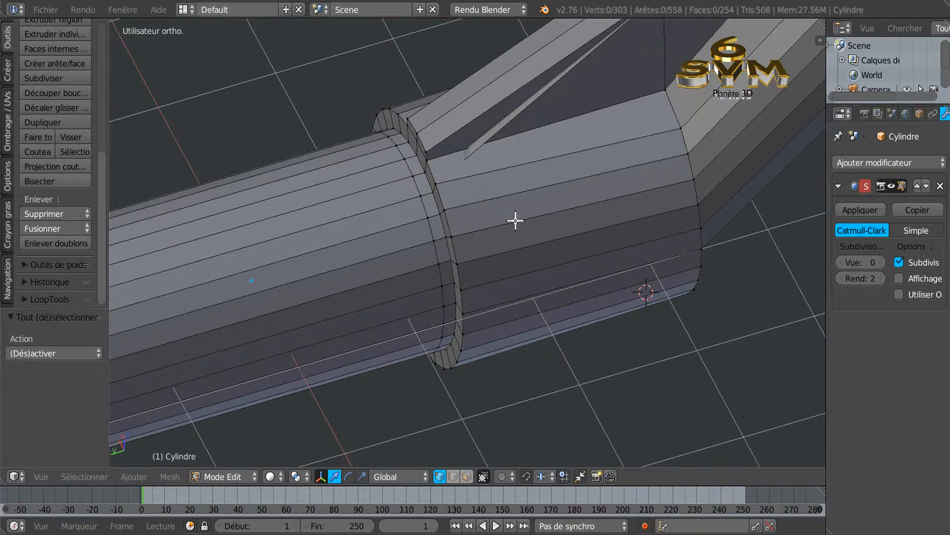
key("z")
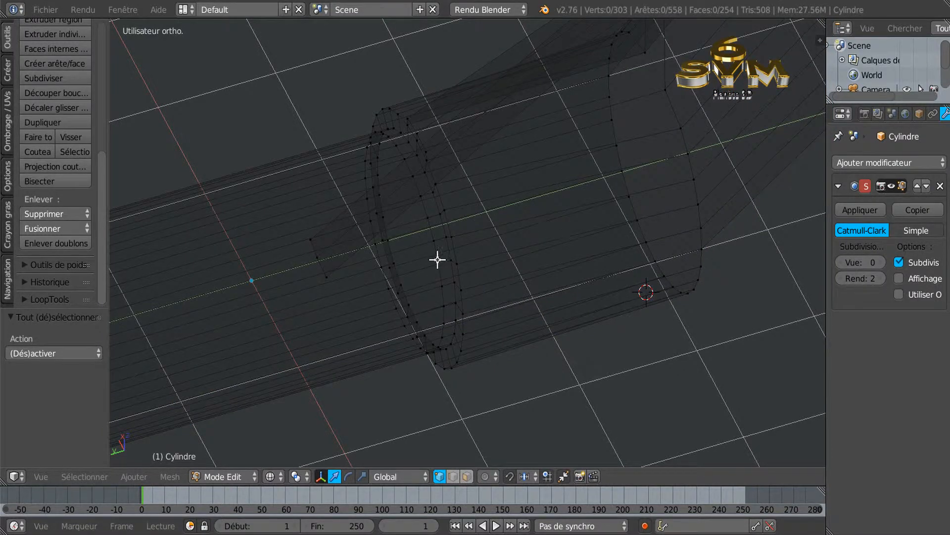
scroll(463, 252, "down", 1)
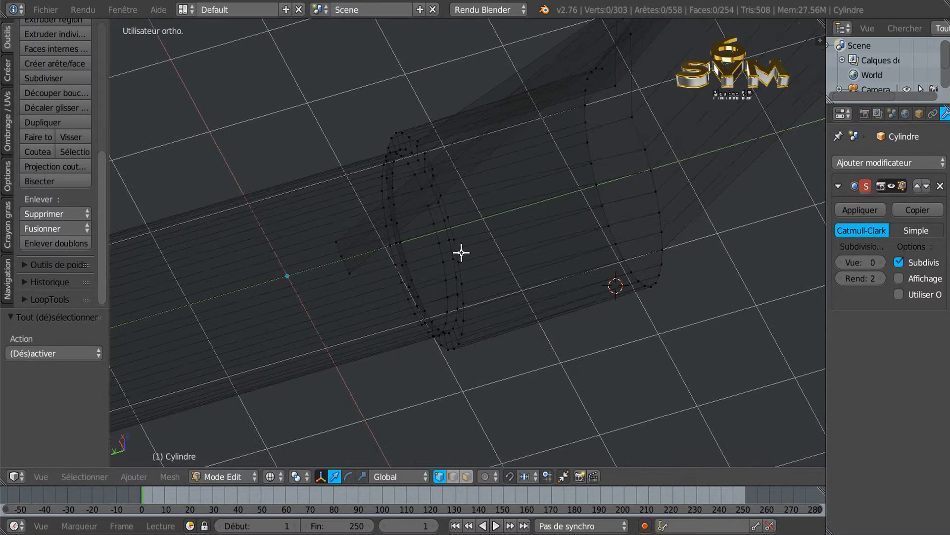
right_click(351, 271)
right_click(338, 253, "shift")
right_click(334, 245, "shift")
middle_click_drag(551, 238, 625, 272)
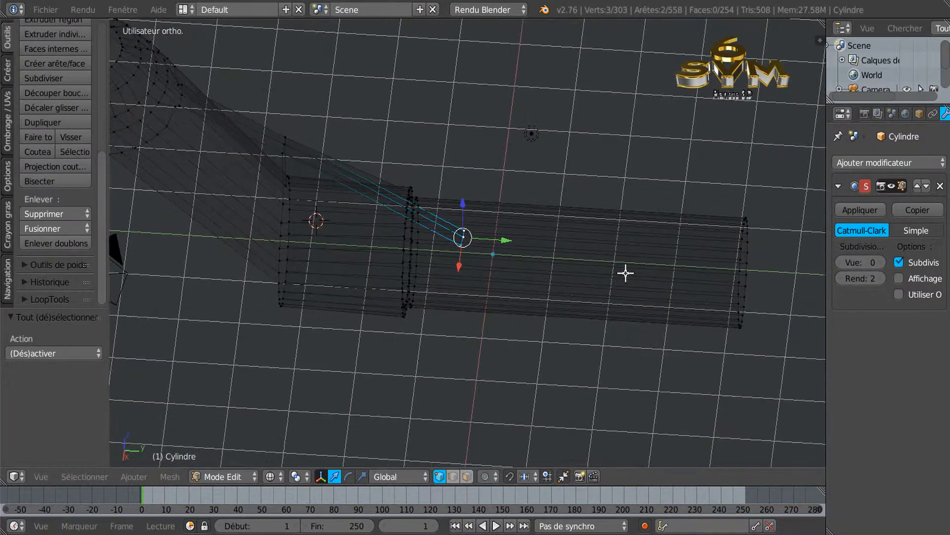
Try moving the three stray vertices toward the bend by -2.425 along Y, 0.892 along Z and -0.075 along Y.
left_click_drag(501, 240, 350, 230)
middle_click_drag(493, 240, 312, 200)
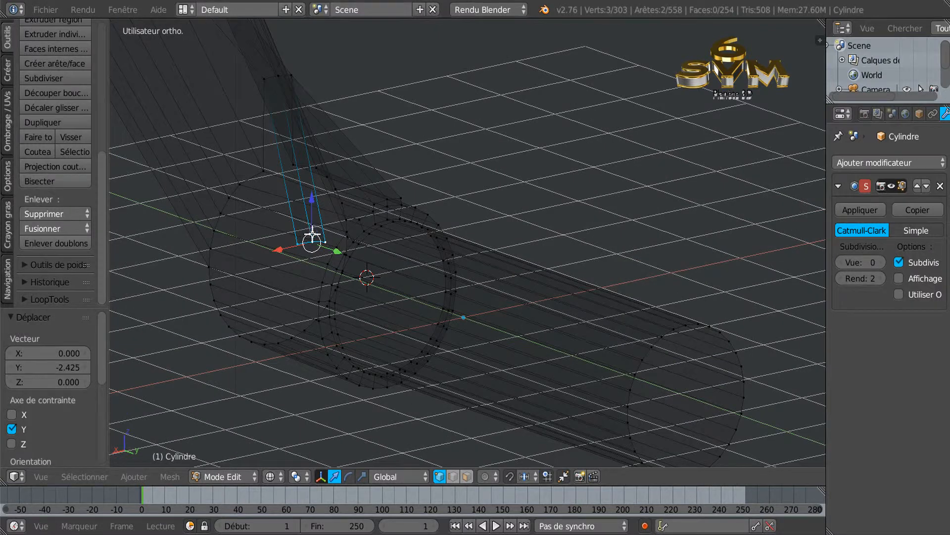
left_click_drag(313, 200, 317, 155)
middle_click_drag(317, 154, 444, 198)
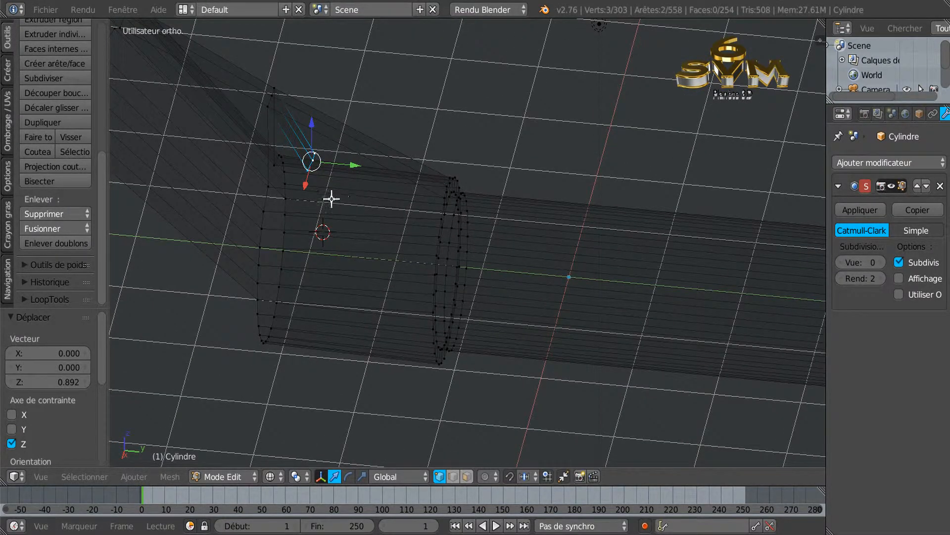
middle_click_drag(352, 159, 433, 228, "shift")
left_click_drag(412, 220, 405, 220)
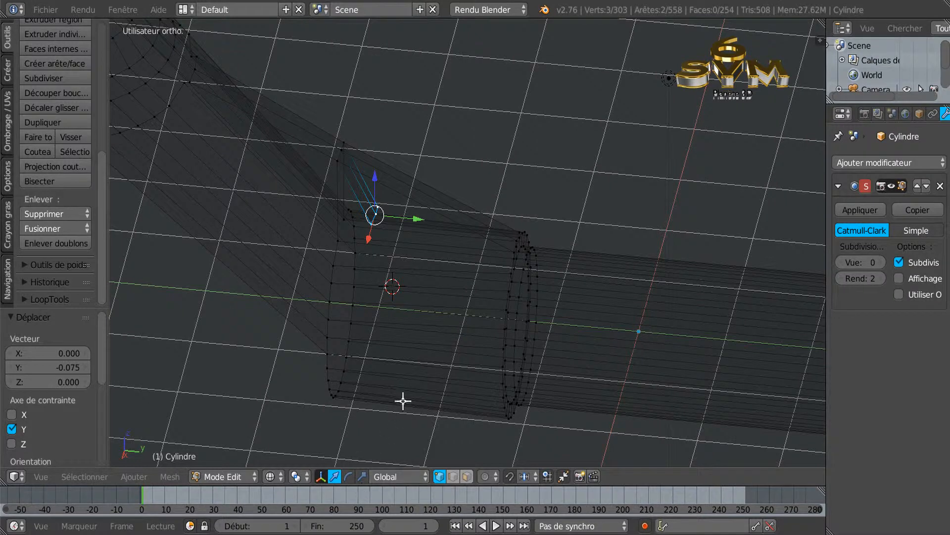
Try nudging the three stray vertices 0.010 along Y and check their position against the bend loop.
key("z")
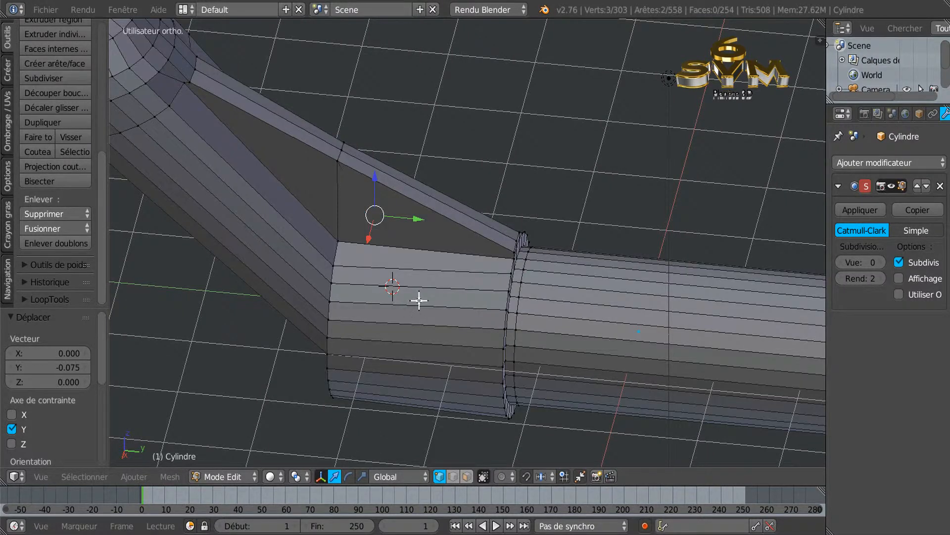
key("z")
middle_click_drag(400, 290, 562, 230)
middle_click_drag(466, 248, 369, 283)
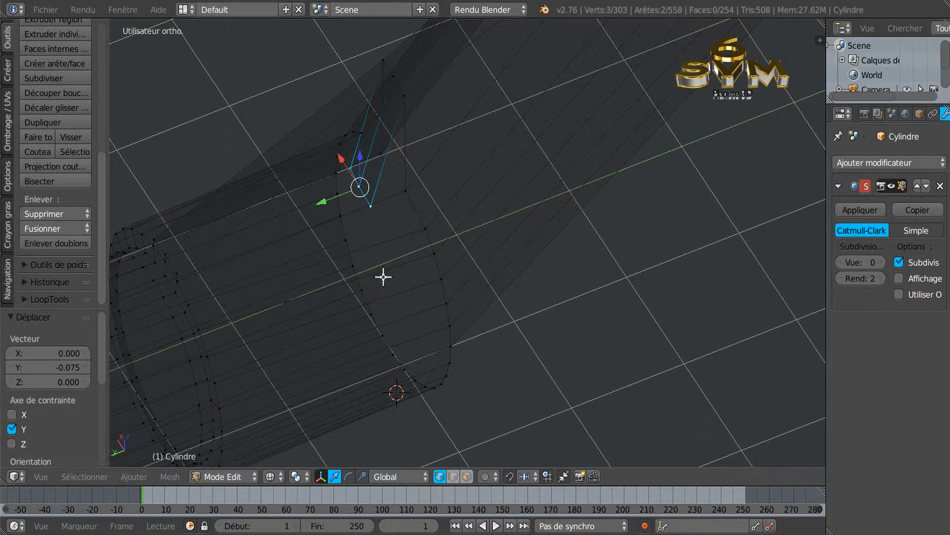
mouse_move(325, 207)
left_mouse_down()
mouse_move(361, 199)
mouse_move(323, 208)
left_mouse_up()
middle_click_drag(426, 246, 481, 237)
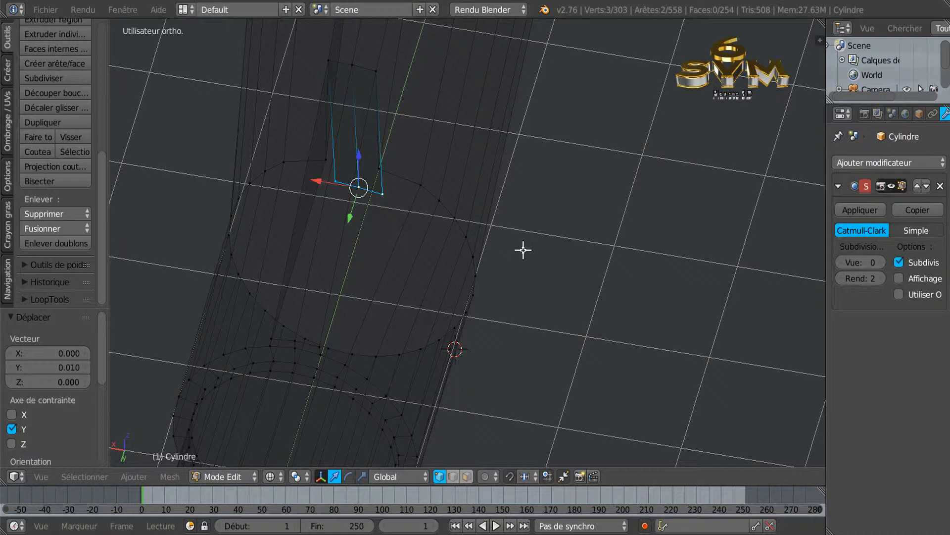
middle_click_drag(547, 264, 452, 256)
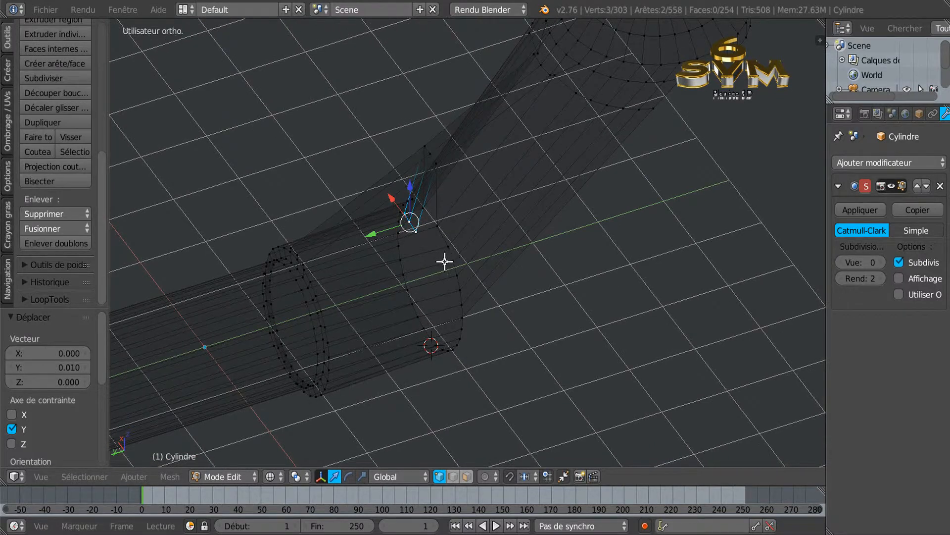
scroll(444, 262, "up", 2)
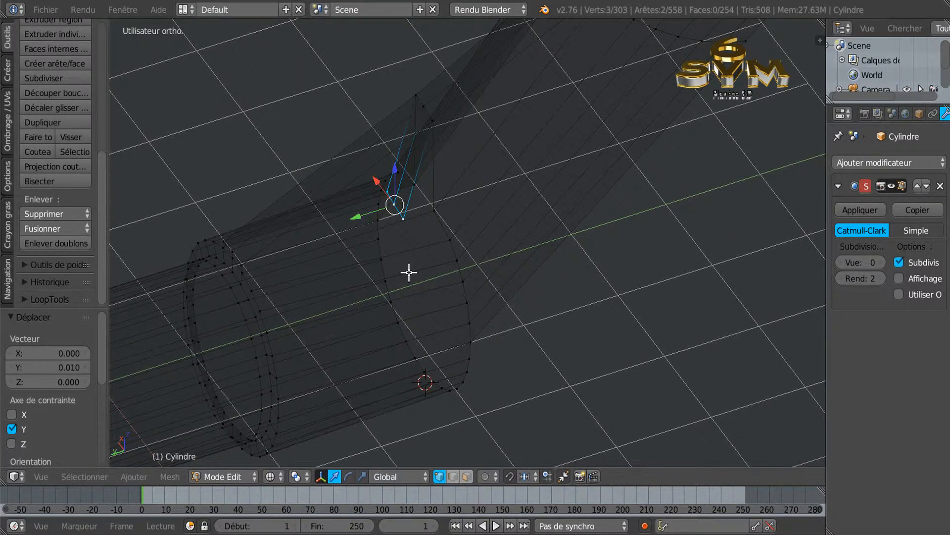
Delete the three stray vertices inside the pipe and check the ridge and bend in solid shading.
key("x")
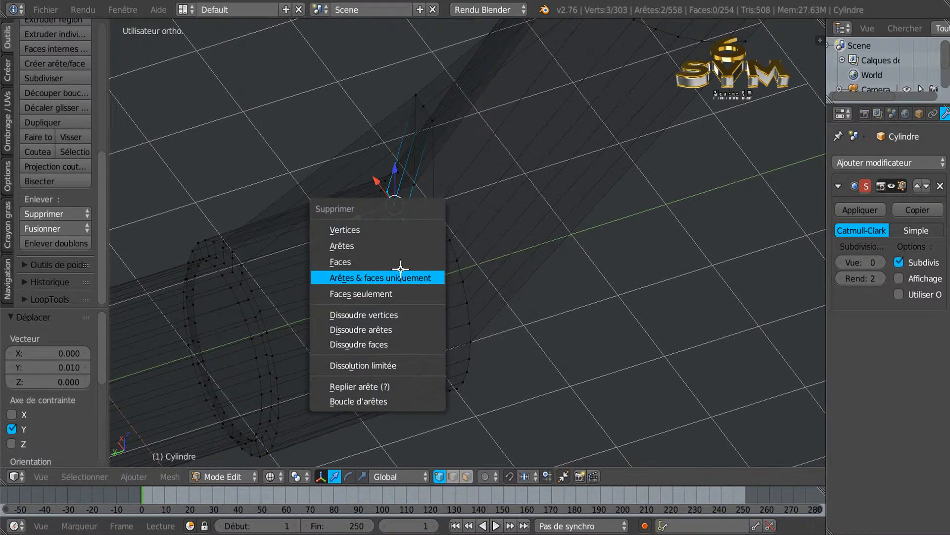
left_click(385, 229)
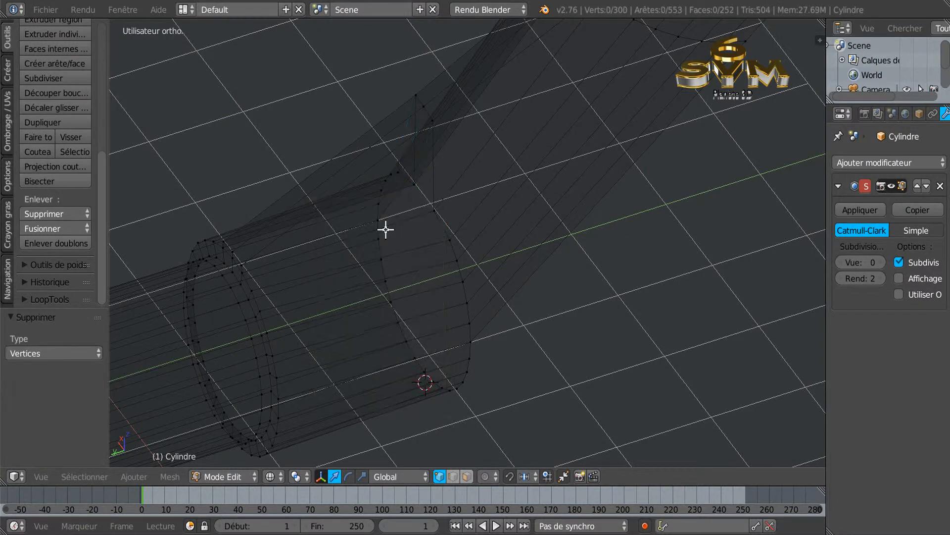
key("z")
mouse_move(432, 250)
middle_mouse_down()
mouse_move(516, 276)
mouse_move(519, 248)
mouse_move(518, 290)
mouse_move(522, 237)
mouse_move(521, 336)
mouse_move(507, 332)
mouse_move(505, 301)
mouse_move(549, 292)
mouse_move(534, 360)
middle_mouse_up()
middle_click_drag(502, 407, 321, 412)
middle_click_drag(382, 382, 488, 319, "shift")
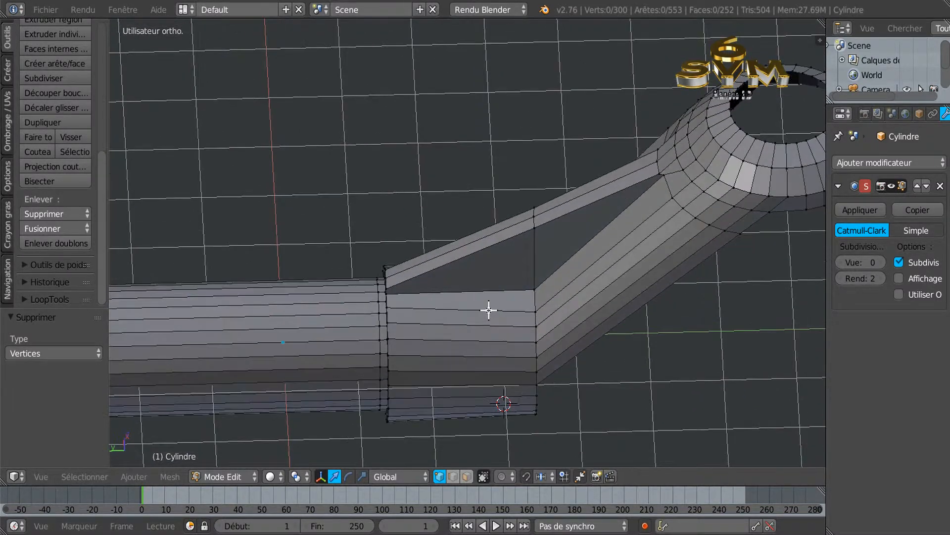
scroll(505, 319, "up", 2)
middle_click_drag(451, 335, 718, 282)
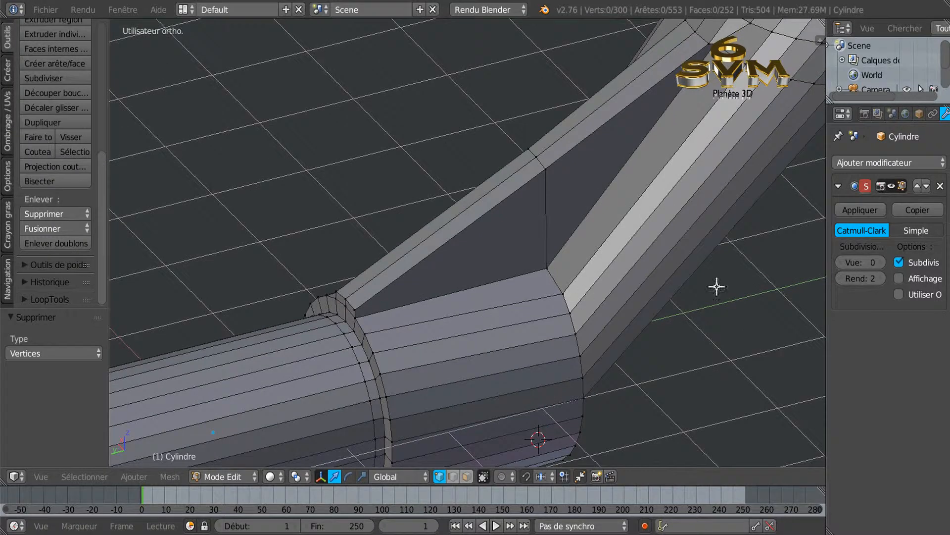
Restore the Subdivision Surface view level to 3 and inspect the smoothed ridge, ring and bend.
left_click(880, 261)
left_click(880, 261)
left_click(885, 263)
mouse_move(690, 318)
middle_mouse_down()
mouse_move(643, 312)
mouse_move(630, 346)
mouse_move(640, 381)
mouse_move(679, 315)
middle_mouse_up()
scroll(620, 349, "down", 1)
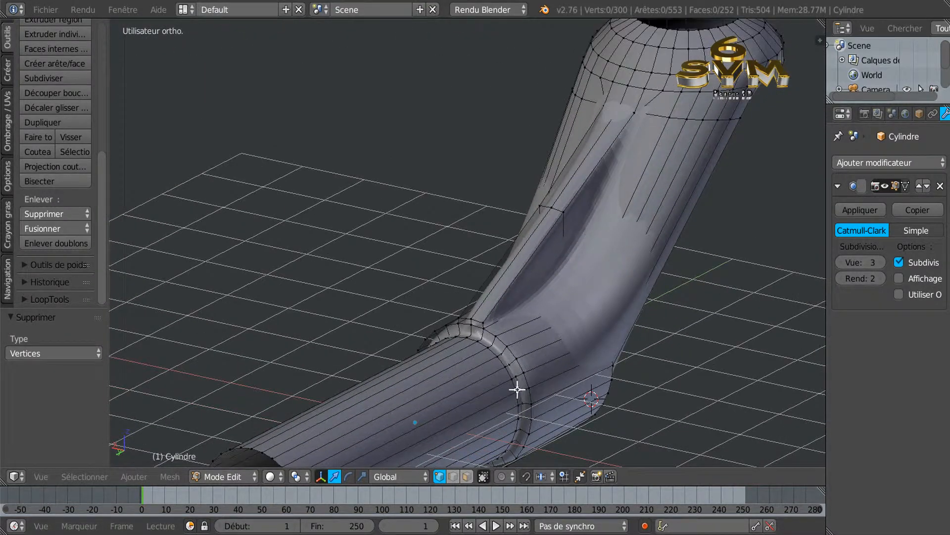
scroll(515, 389, "up", 3)
mouse_move(490, 369)
middle_mouse_down()
mouse_move(523, 368)
mouse_move(496, 397)
mouse_move(454, 394)
mouse_move(437, 348)
mouse_move(477, 329)
mouse_move(483, 376)
mouse_move(515, 357)
mouse_move(490, 365)
mouse_move(478, 389)
mouse_move(482, 362)
middle_mouse_up()
scroll(435, 347, "down", 3)
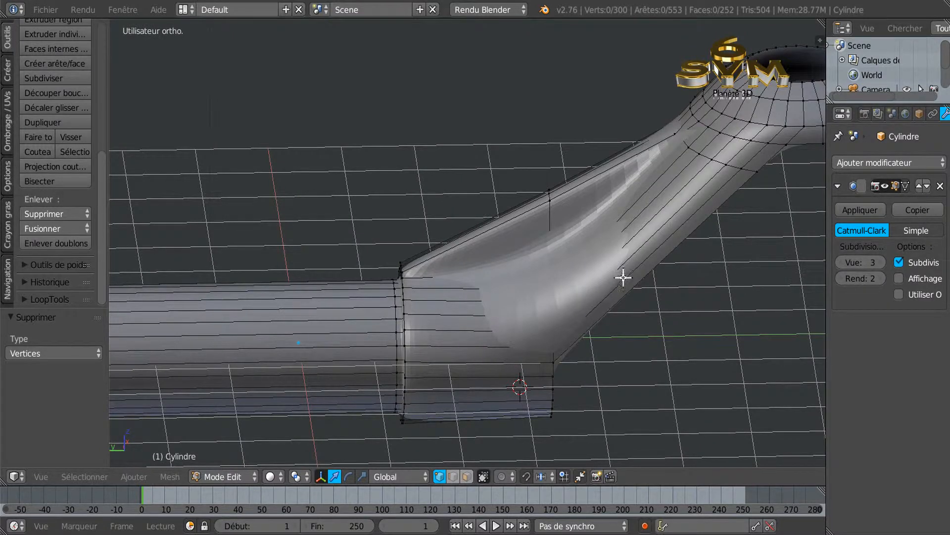
Add a loop cut around the inclined tube and slide it down close to the bend.
key("ctrl+r")
left_click(646, 221)
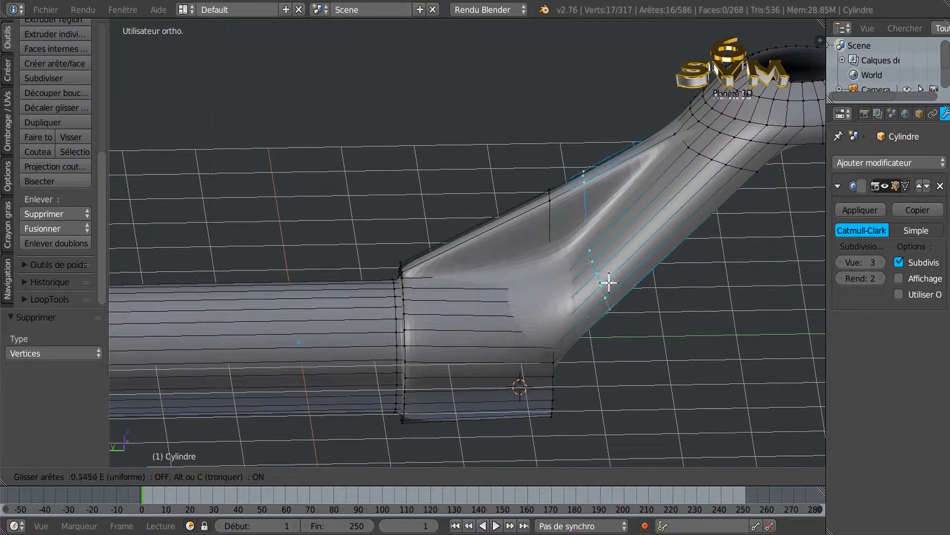
left_click(588, 316)
middle_click_drag(588, 328, 550, 289)
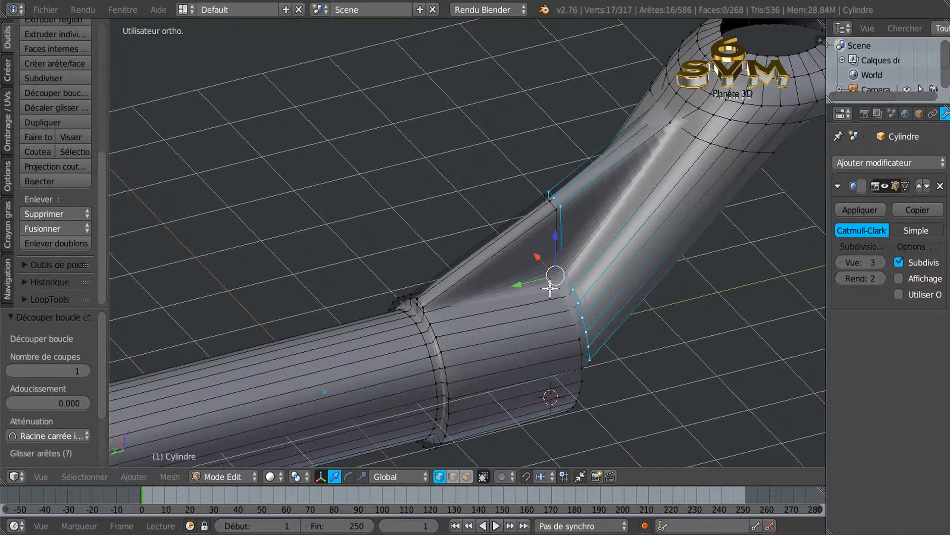
Add a loop cut along the side face of the triangular ridge and slide it down to the ridge's base edge.
key("ctrl+r")
left_click(556, 236)
right_click(556, 236)
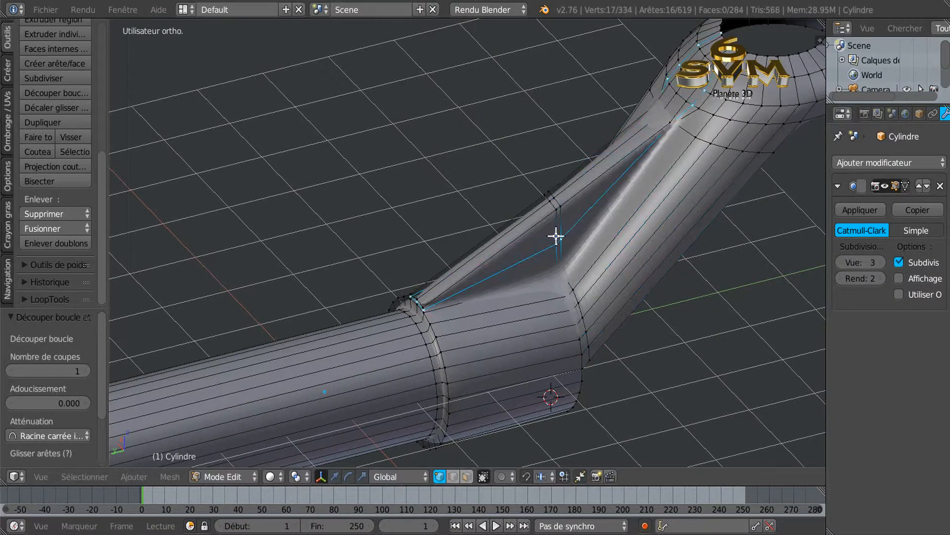
key("g")
key("g")
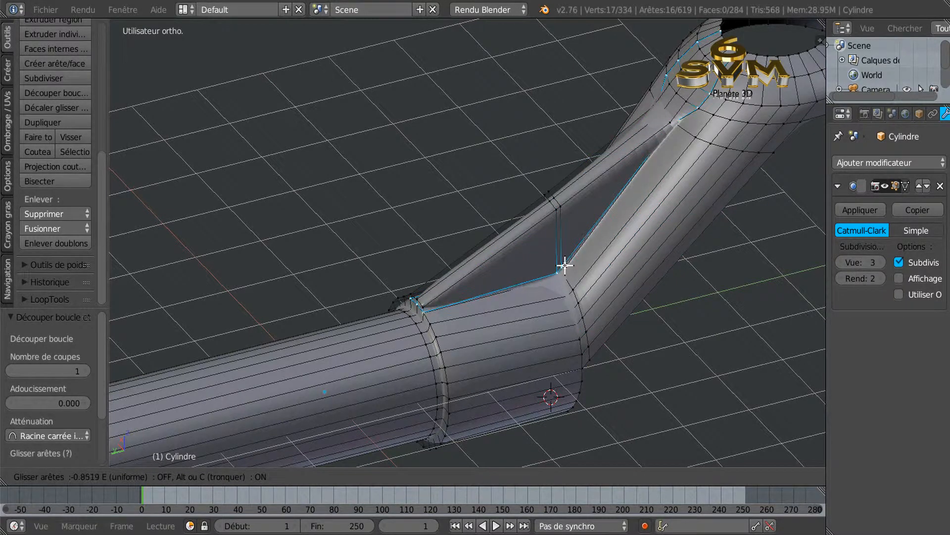
left_click(565, 265)
Add a loop cut around the pipe section between the ring and the bend, slid close to the bend.
middle_click_drag(547, 280, 753, 287)
key("ctrl+r")
left_click(715, 277)
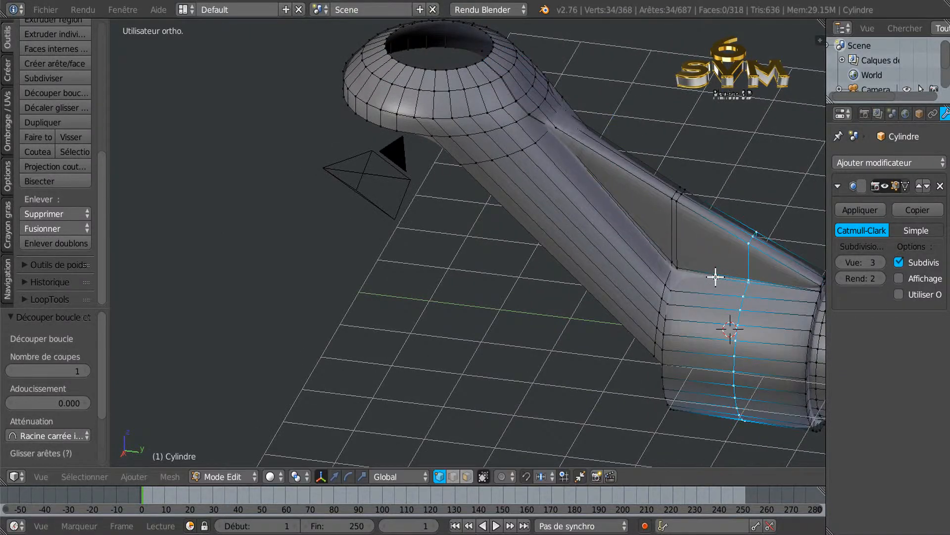
left_click(650, 271)
Return to Object Mode and apply smooth shading to the whole pipe, checking the ridge and ring up close.
key("Tab")
middle_click_drag(674, 286, 609, 330)
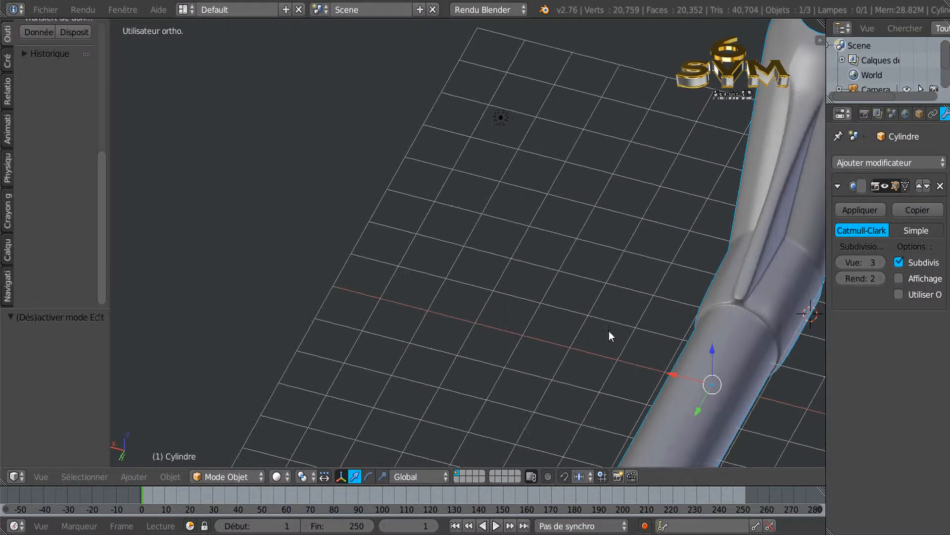
middle_click_drag(697, 332, 461, 277)
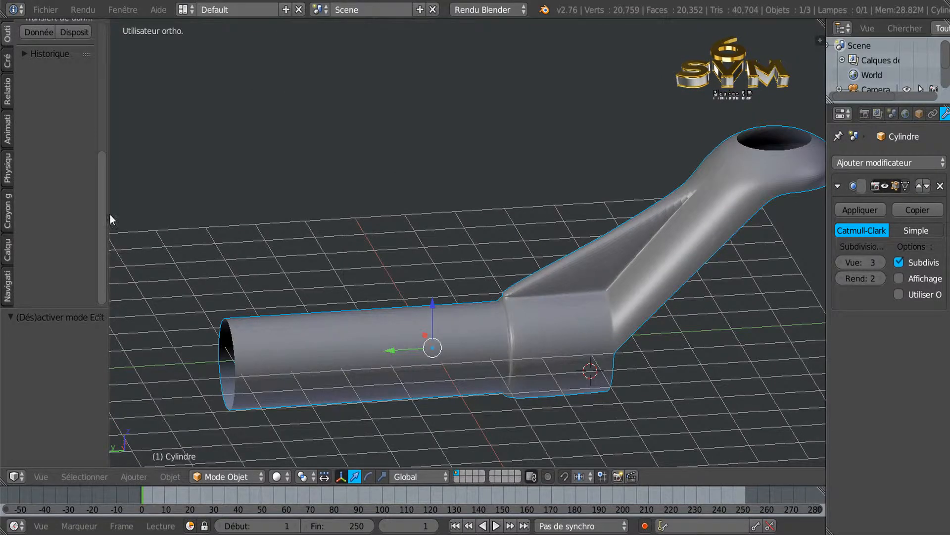
left_click_drag(105, 171, 110, 65)
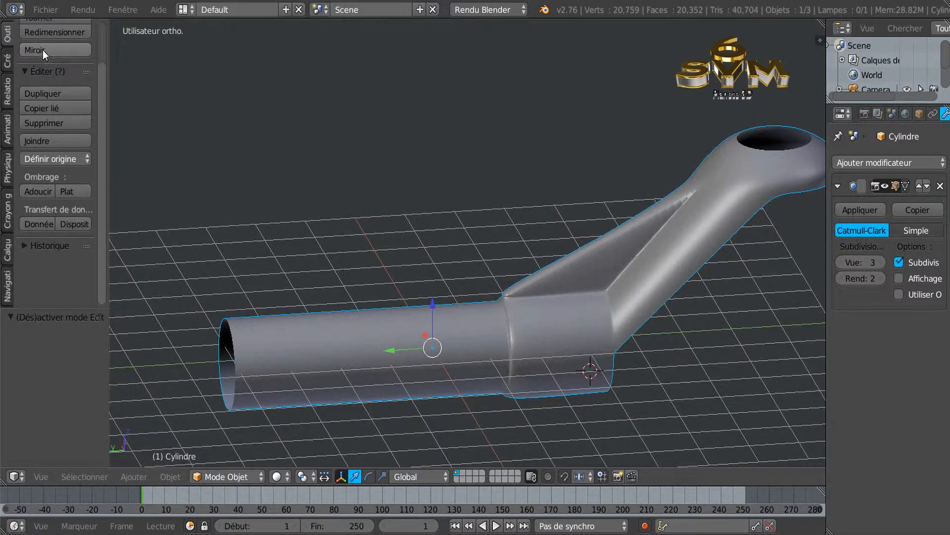
left_click(8, 32)
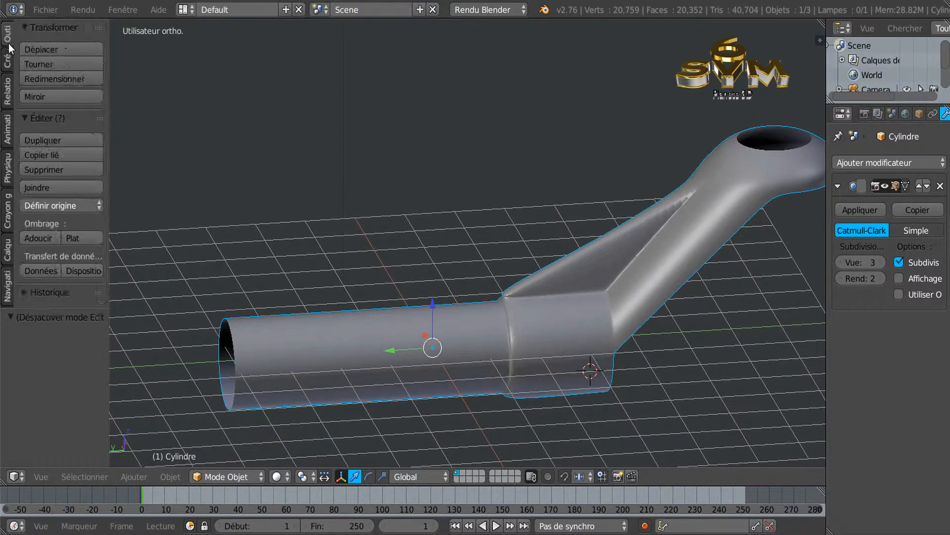
left_click(43, 237)
middle_click_drag(559, 295, 586, 329)
scroll(554, 325, "up", 5)
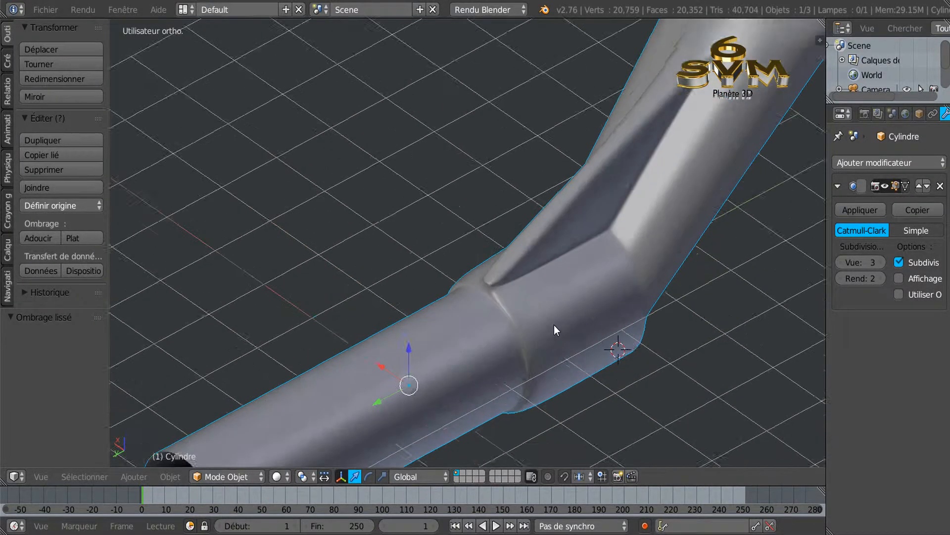
scroll(557, 306, "up", 3)
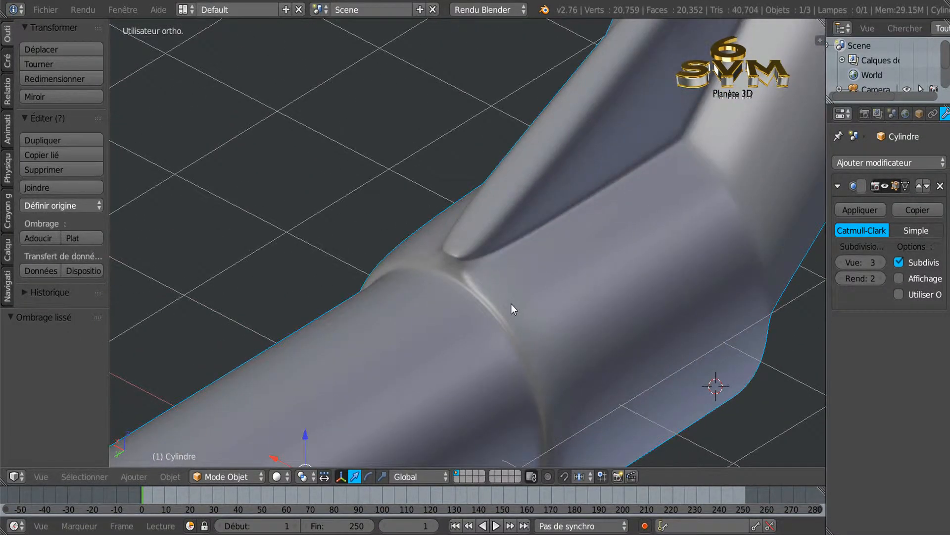
Add two loop cuts on the stepped face where the tube narrows, one near its inner edge and one near its outer edge.
key("Tab")
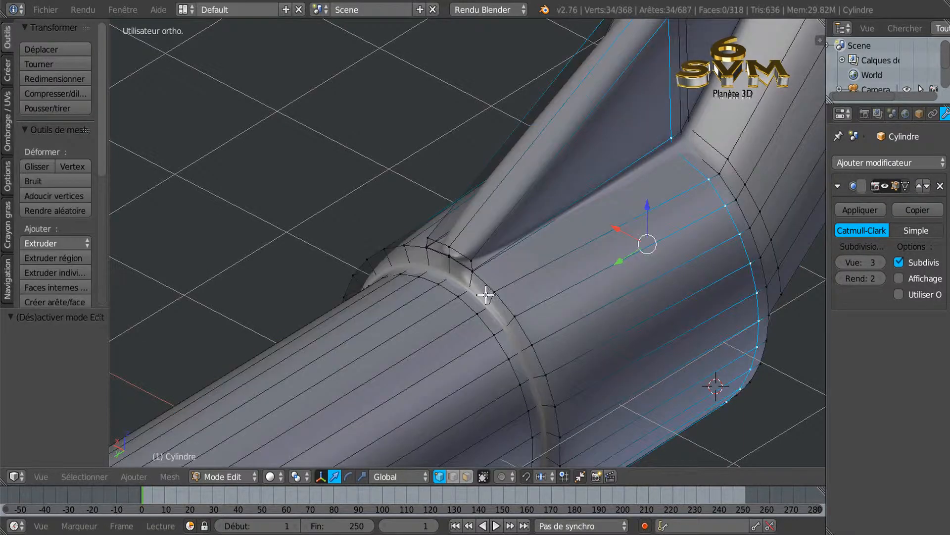
scroll(487, 294, "up", 1)
middle_click_drag(497, 307, 546, 289)
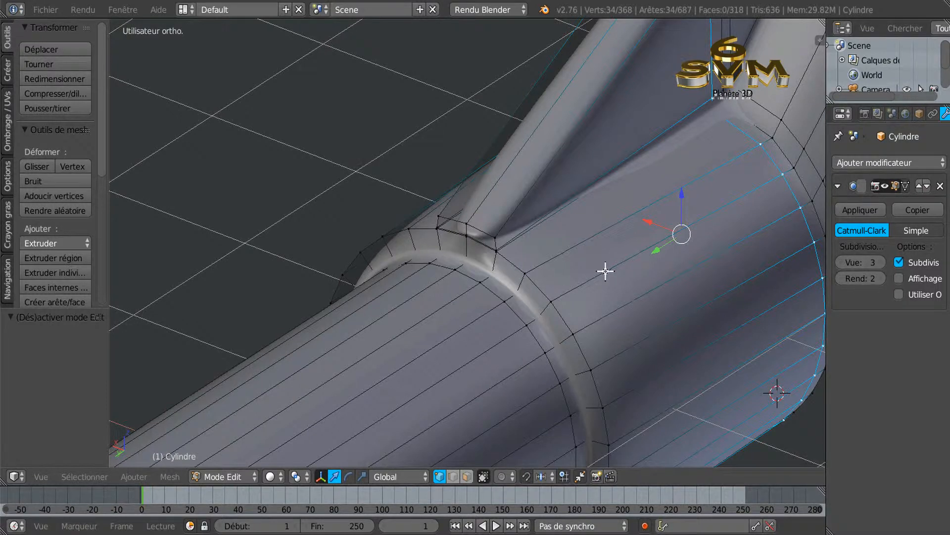
key("ctrl+r")
left_click(524, 283)
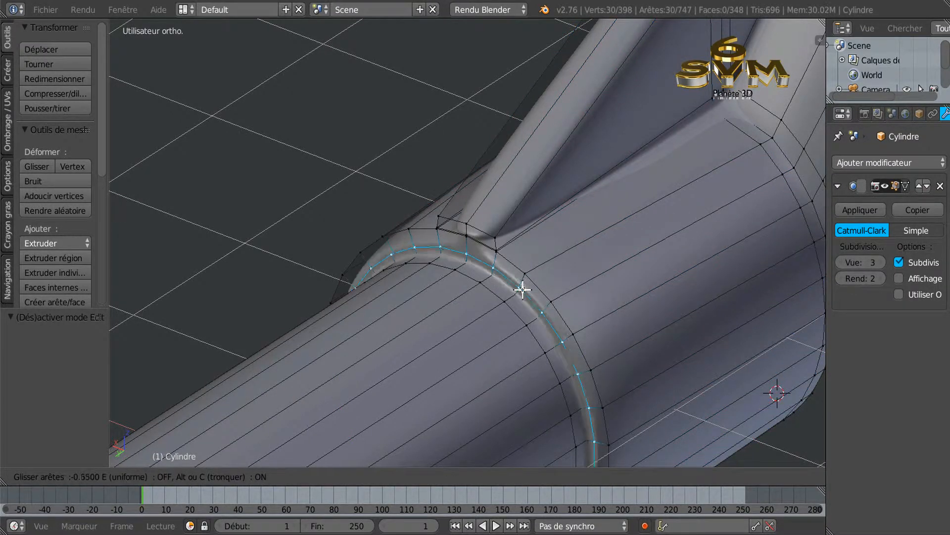
left_click(522, 292)
key("ctrl+r")
left_click(523, 285)
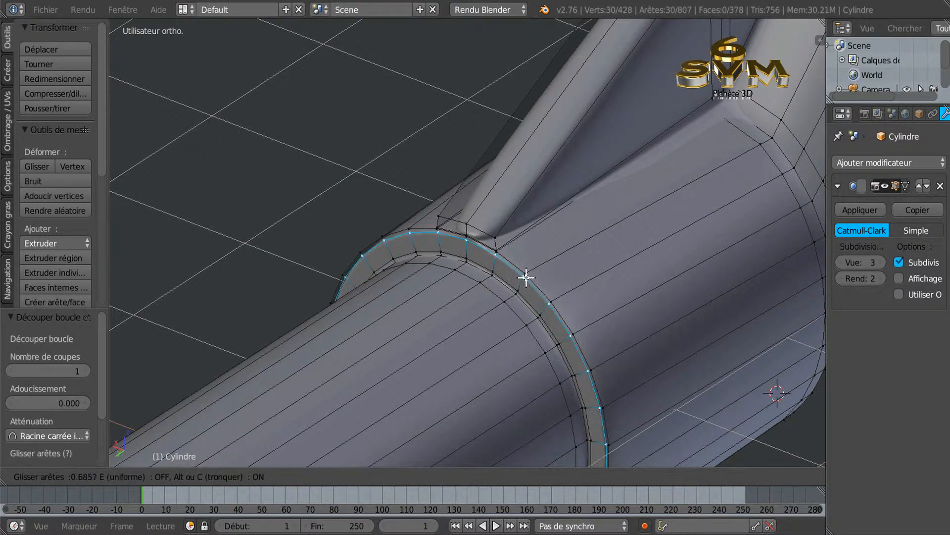
left_click(527, 277)
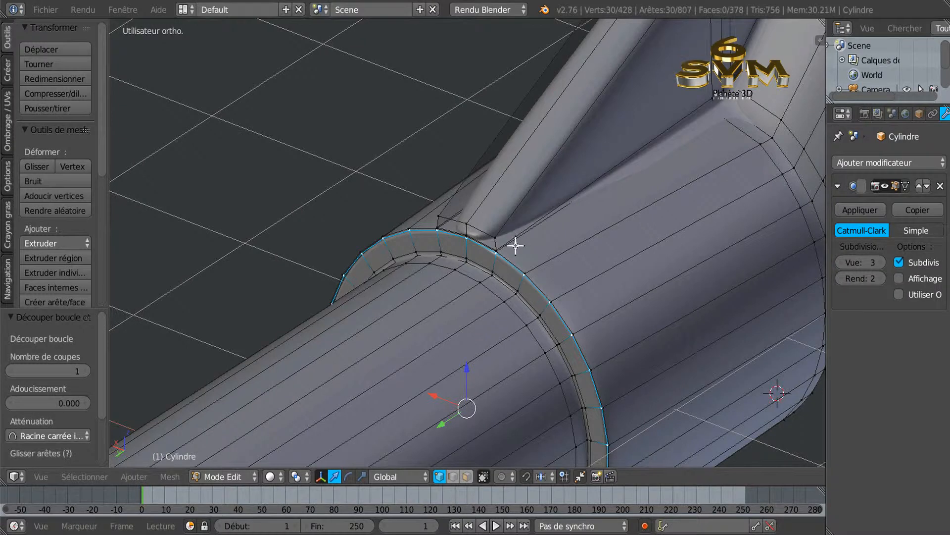
Add a loop cut around the thicker section, slid tight against the step edge, and check the result in Object Mode.
middle_click_drag(513, 244, 505, 248)
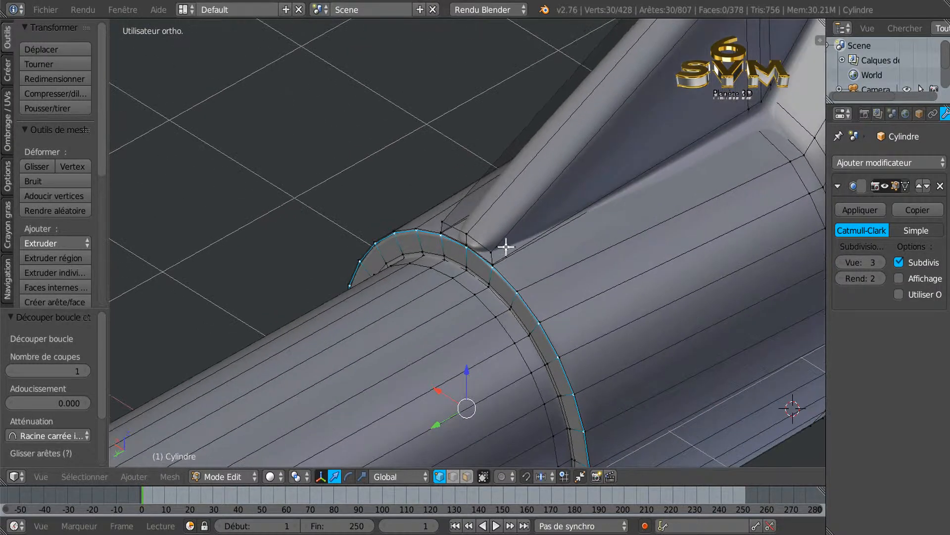
key("ctrl+r")
left_click(524, 218)
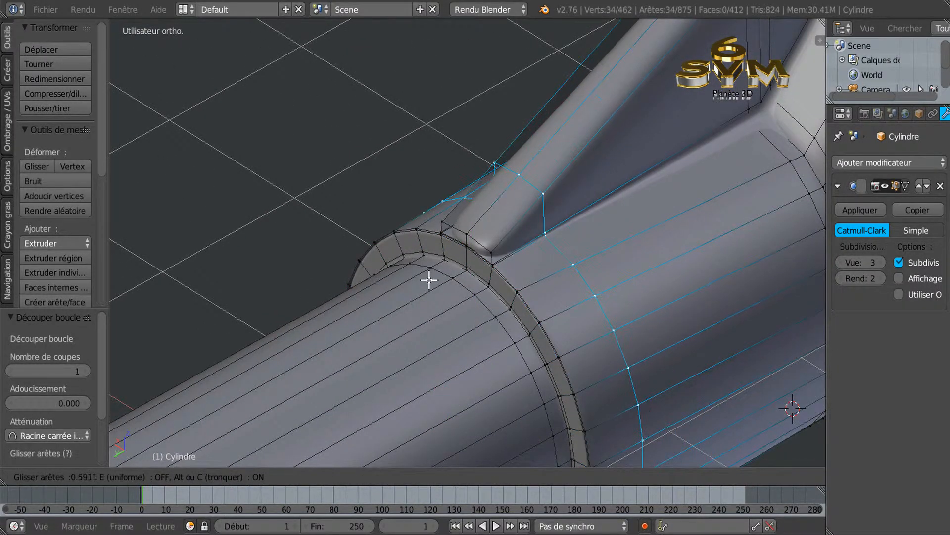
left_click(376, 319)
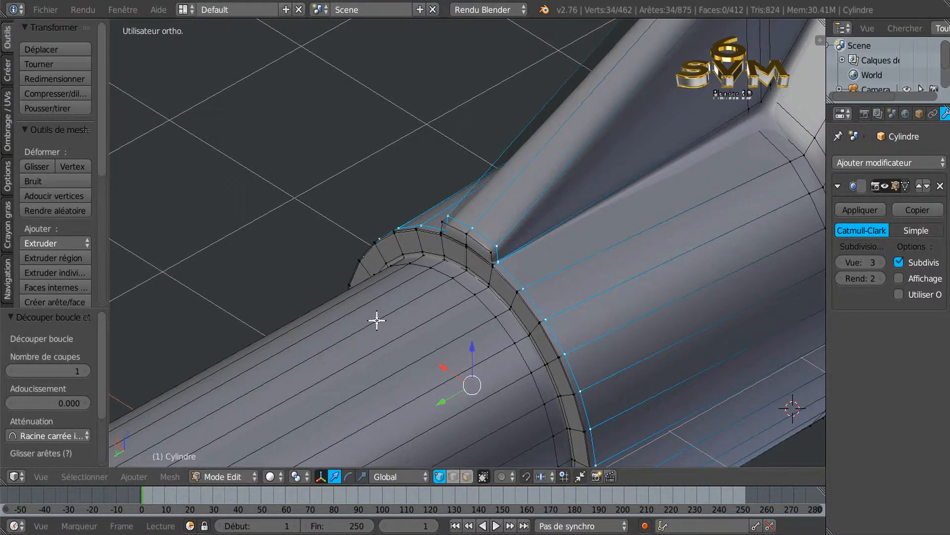
key("Tab")
middle_click_drag(396, 317, 472, 305)
scroll(489, 290, "down", 5)
scroll(538, 260, "down", 5)
scroll(521, 313, "down", 2)
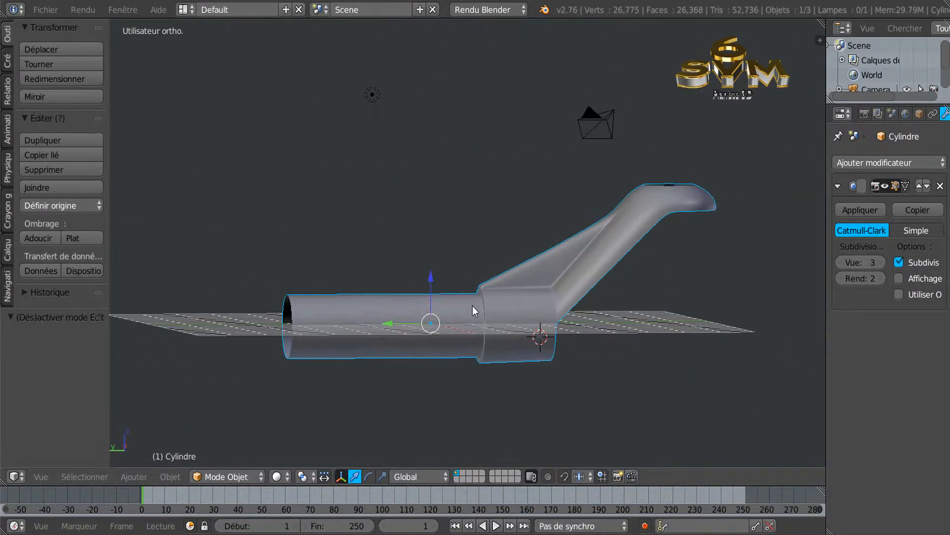
Extrude the edge loop of the hole at the pipe's upper end and move it -0.172 along Z to form an inner lip.
middle_click_drag(699, 272, 658, 325)
scroll(664, 322, "up", 4)
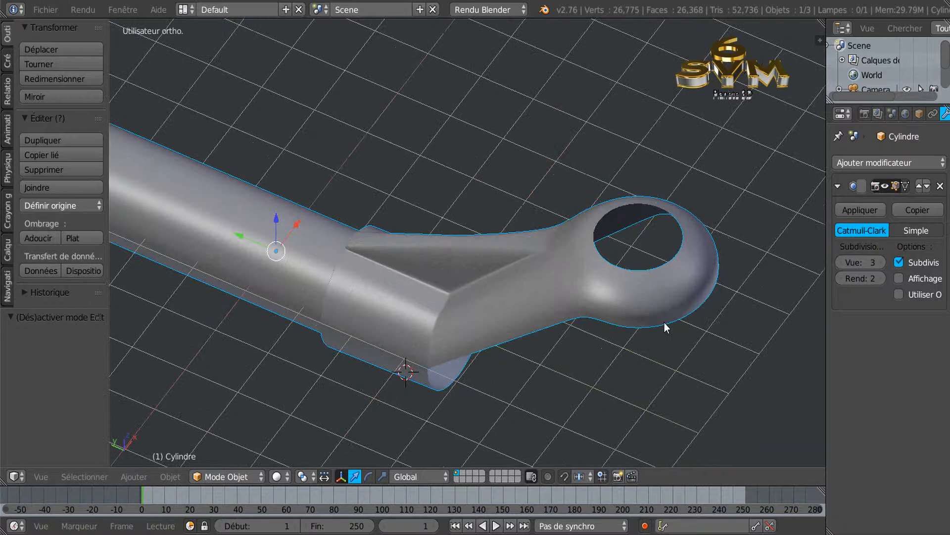
key("Tab")
scroll(668, 275, "up", 2)
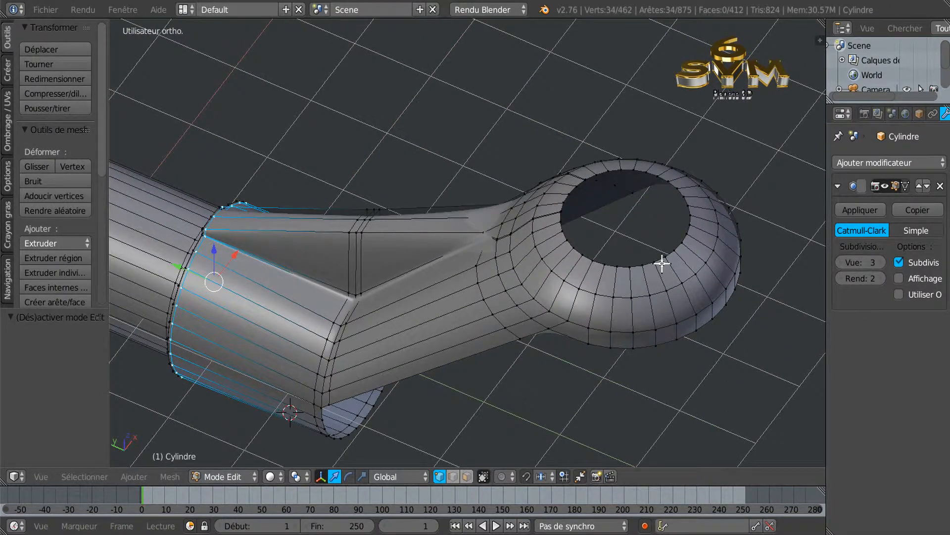
right_click(663, 258, "alt")
middle_click_drag(637, 293, 650, 258)
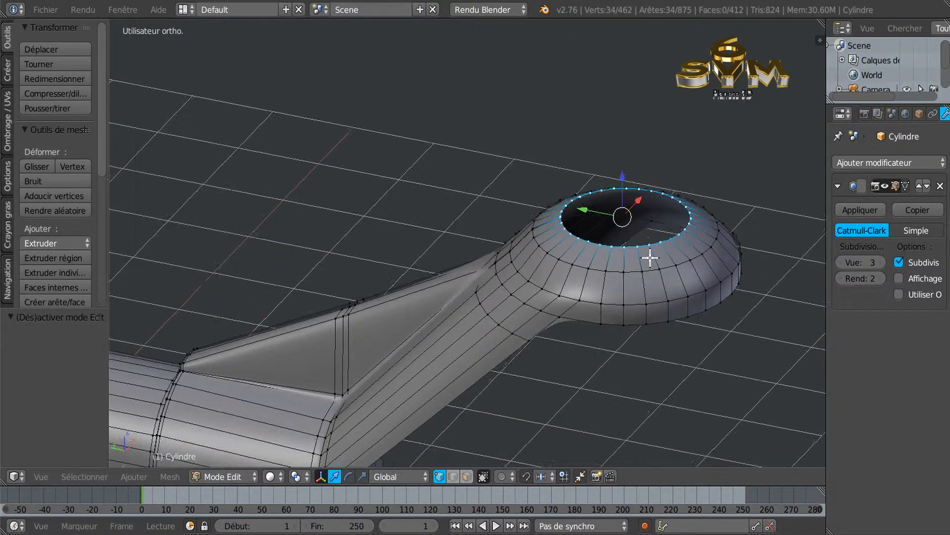
key("e")
right_click(652, 223)
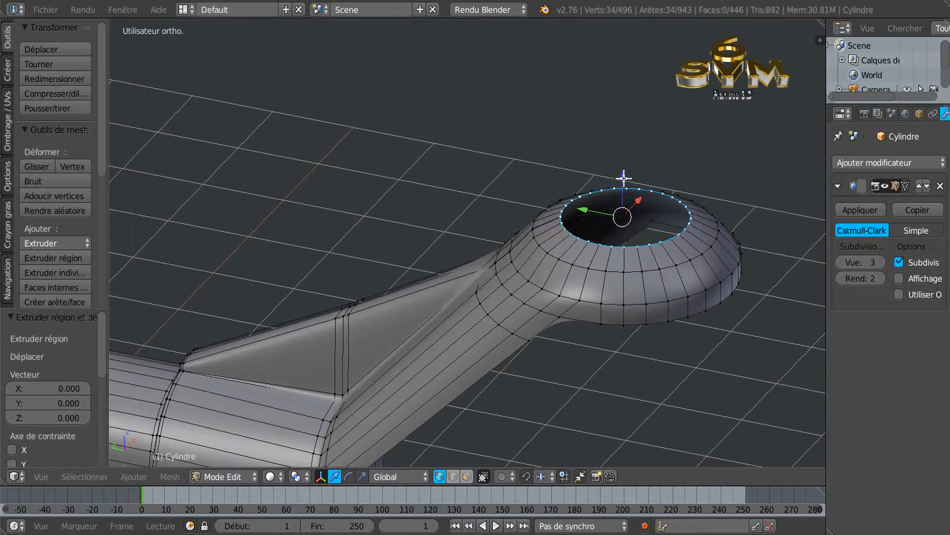
key("g")
key("z")
left_click(616, 241)
middle_click_drag(616, 241, 563, 333)
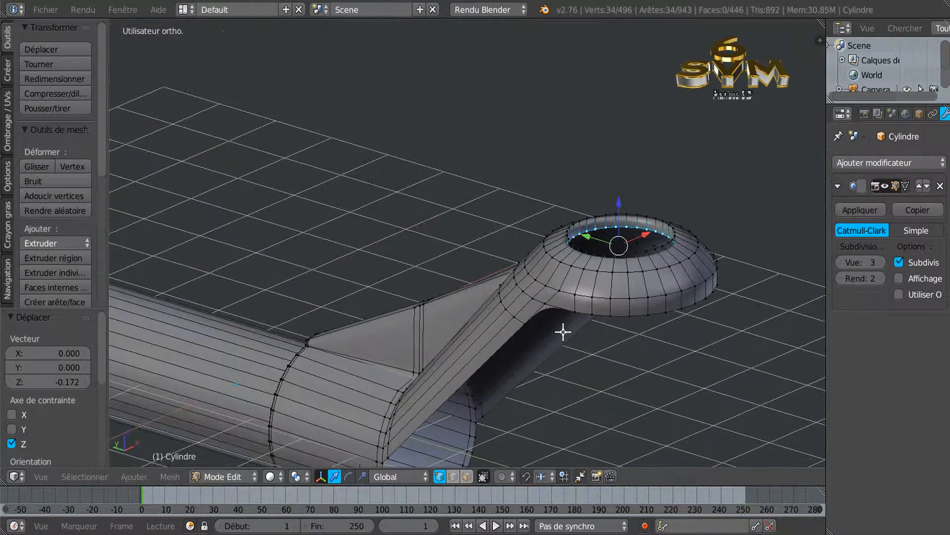
Inspect the smoothed pipe in Object Mode from several sides, including the hole's lip, ridge, step and open tube end.
scroll(563, 332, "down", 8)
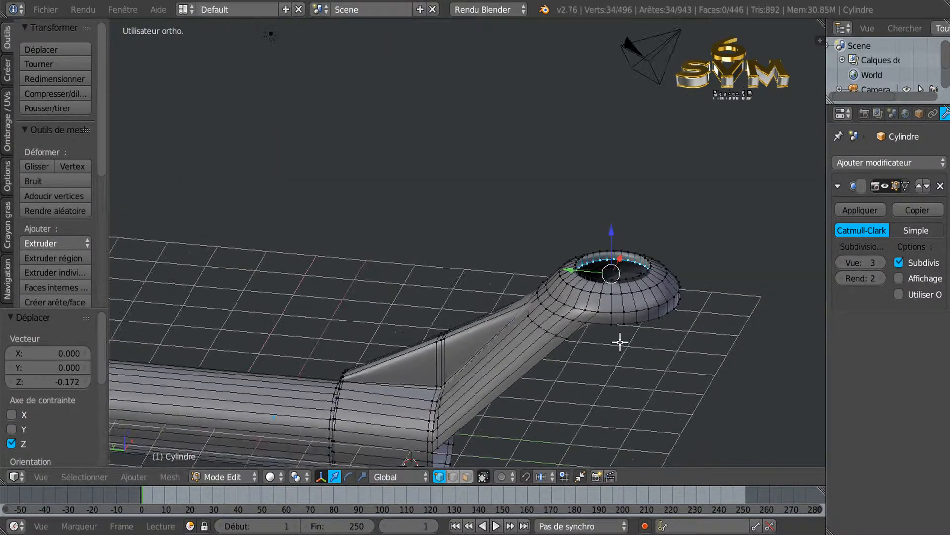
scroll(511, 340, "up", 3)
key("Tab")
middle_click_drag(511, 338, 510, 384)
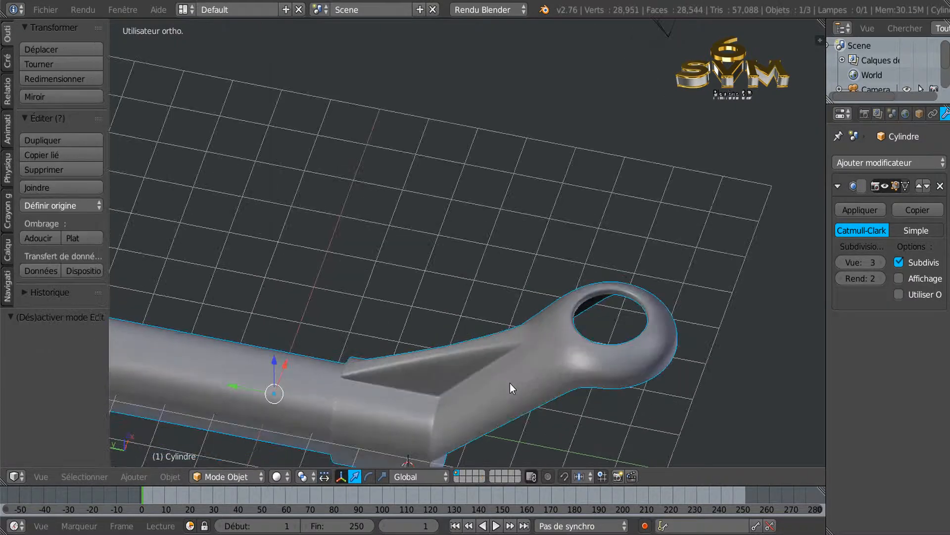
scroll(511, 408, "up", 4)
scroll(511, 409, "down", 2)
middle_click_drag(520, 448, 493, 300)
scroll(638, 323, "down", 2)
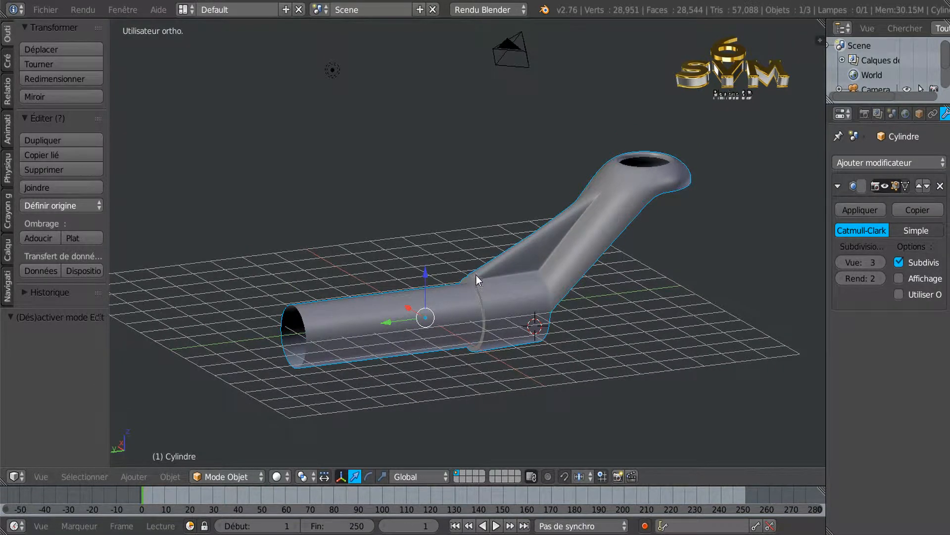
middle_click_drag(493, 274, 488, 294)
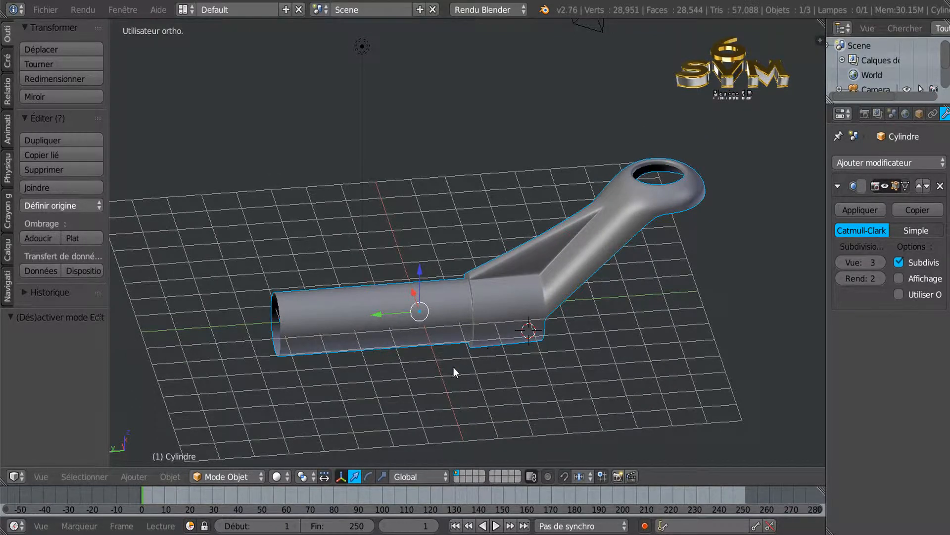
scroll(433, 371, "up", 2)
middle_click_drag(431, 363, 482, 349)
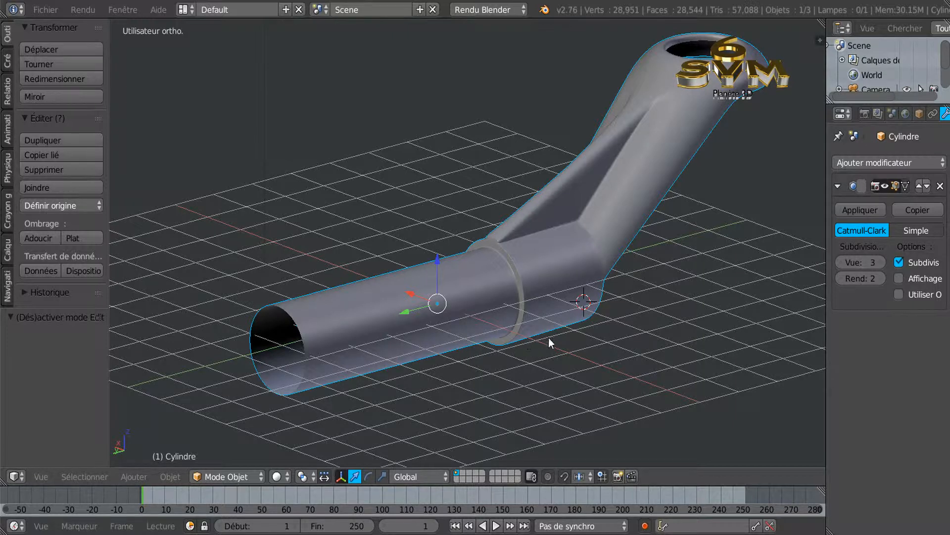
middle_click_drag(592, 303, 552, 348, "shift")
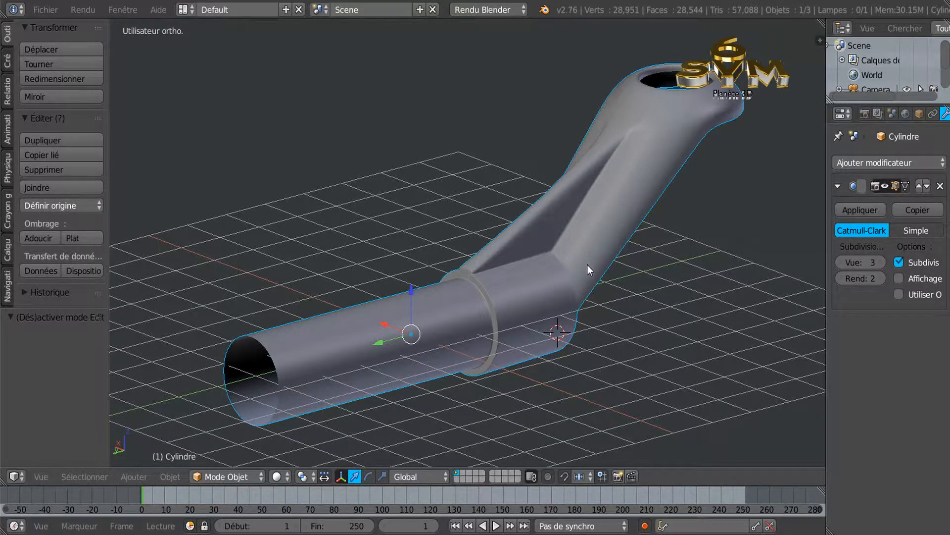
middle_click_drag(657, 283, 576, 310)
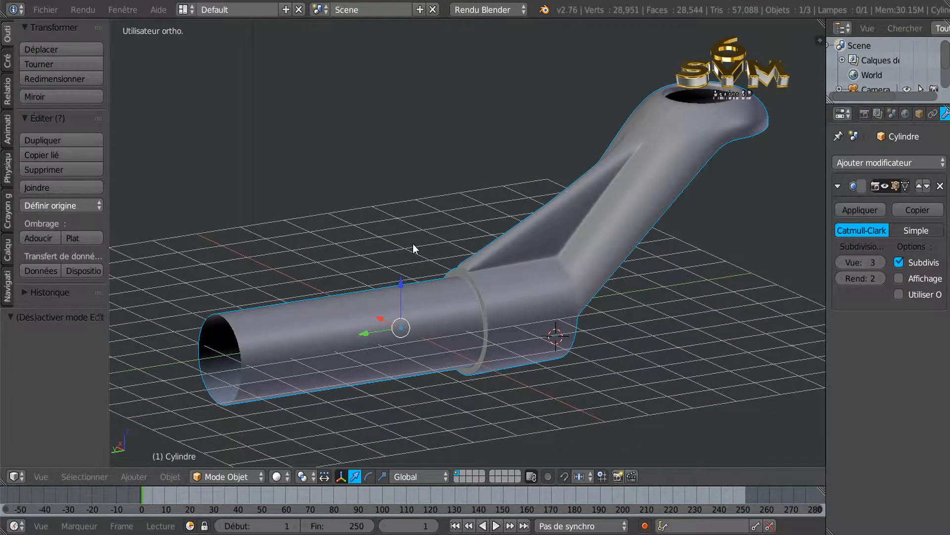
mouse_move(496, 233)
middle_mouse_down()
mouse_move(512, 294)
mouse_move(508, 248)
middle_mouse_up()
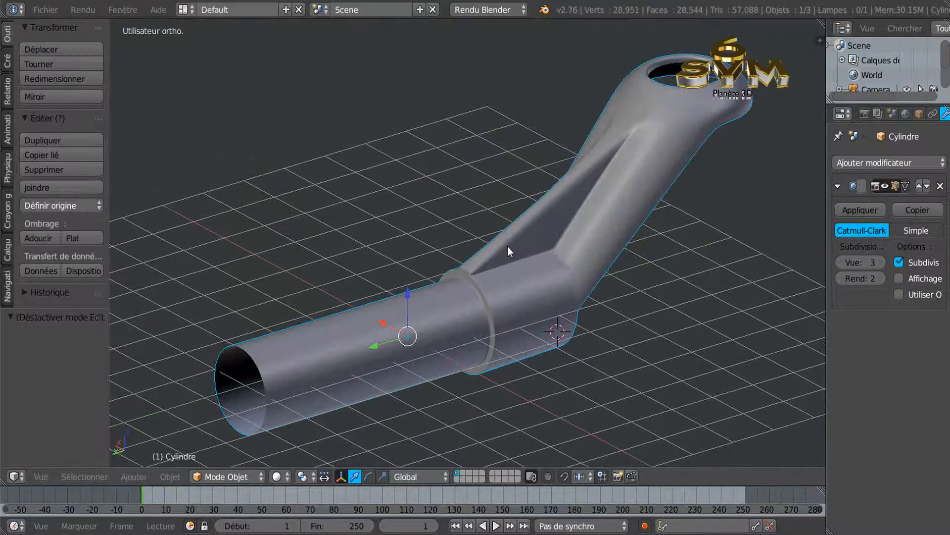
middle_click_drag(458, 267, 452, 242)
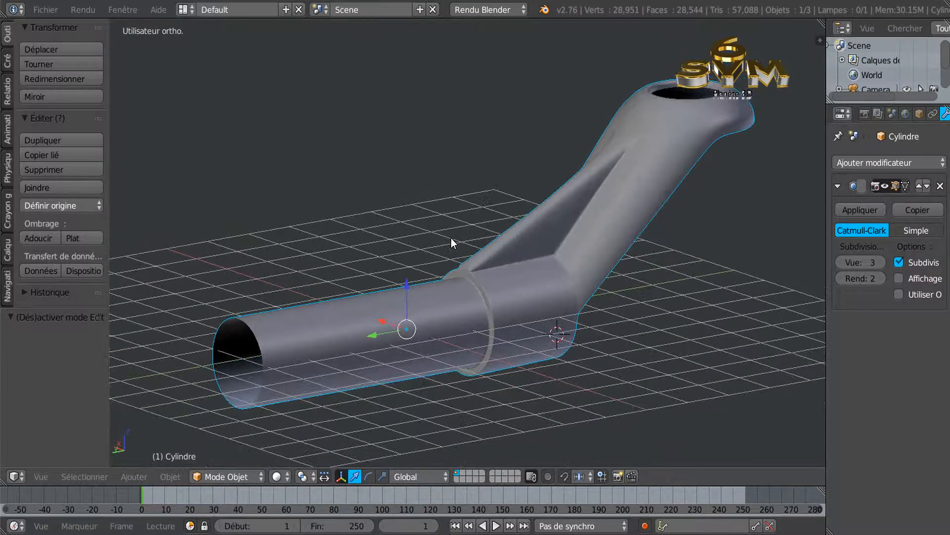